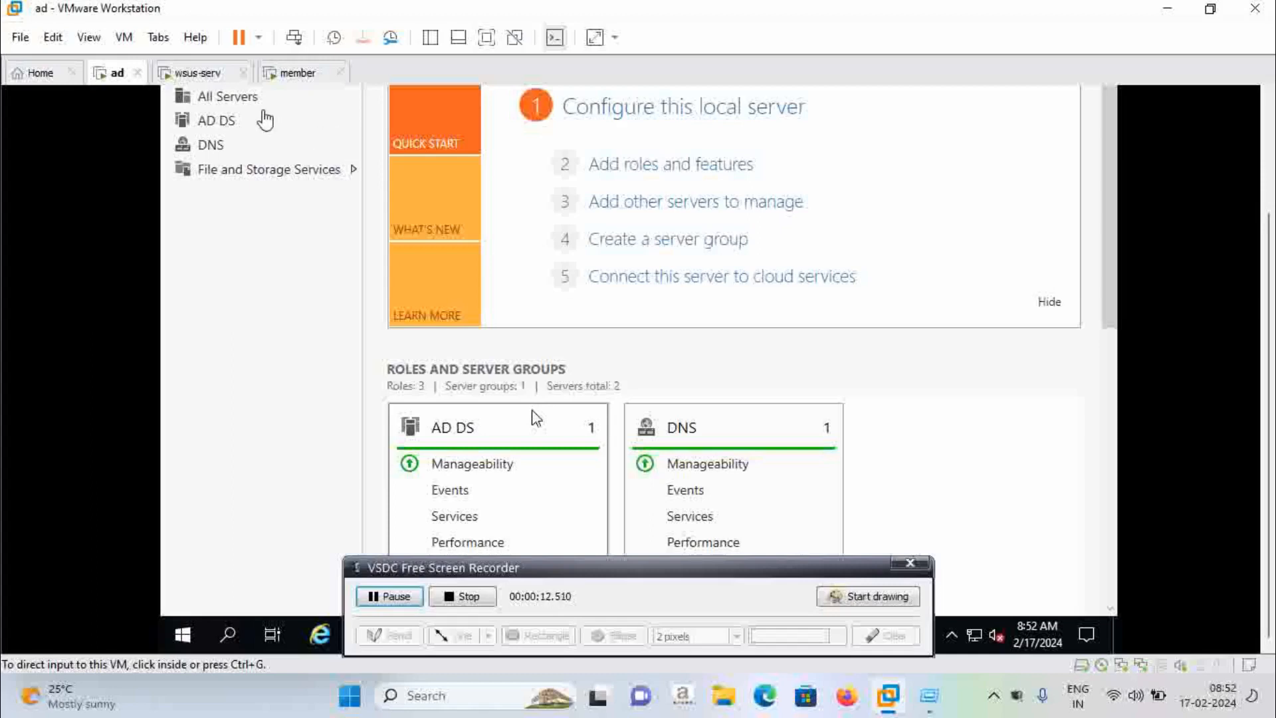
Step: On the wsus-serv virtual machine, open the Windows Server Update Services console for the WSUS-SERV server
click(209, 75)
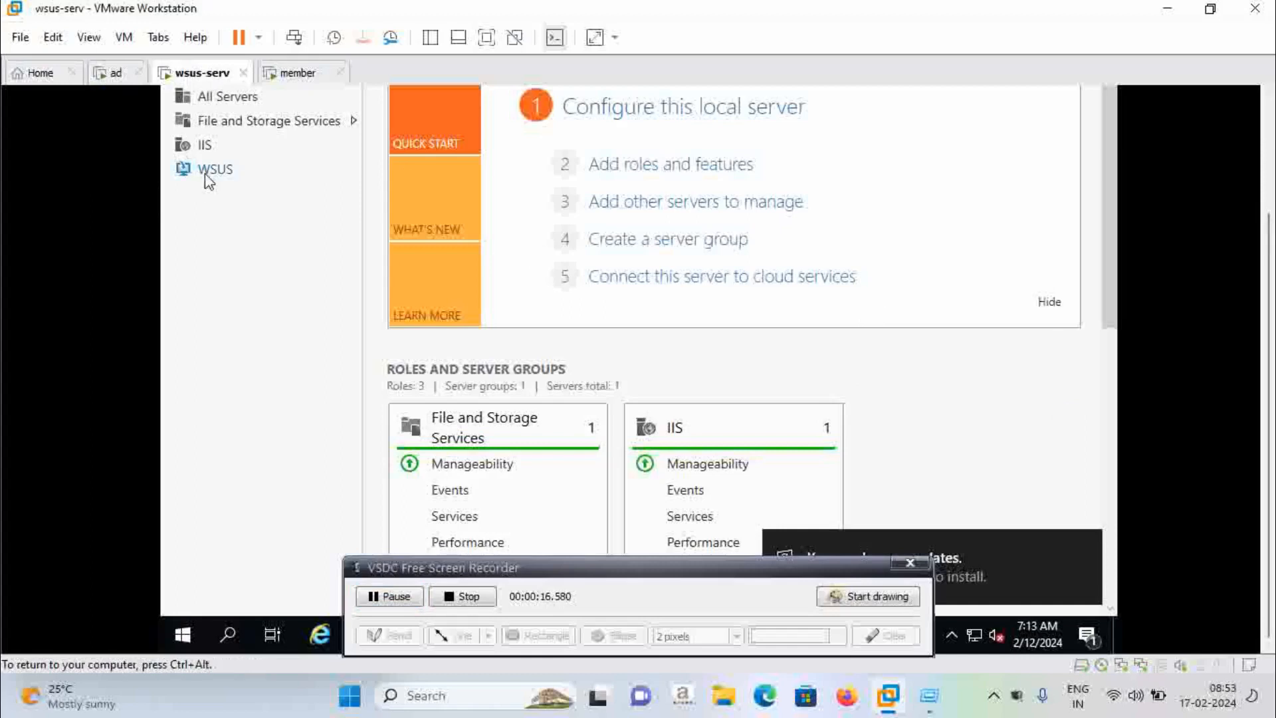
drag(1271, 342, 1274, 258)
click(214, 283)
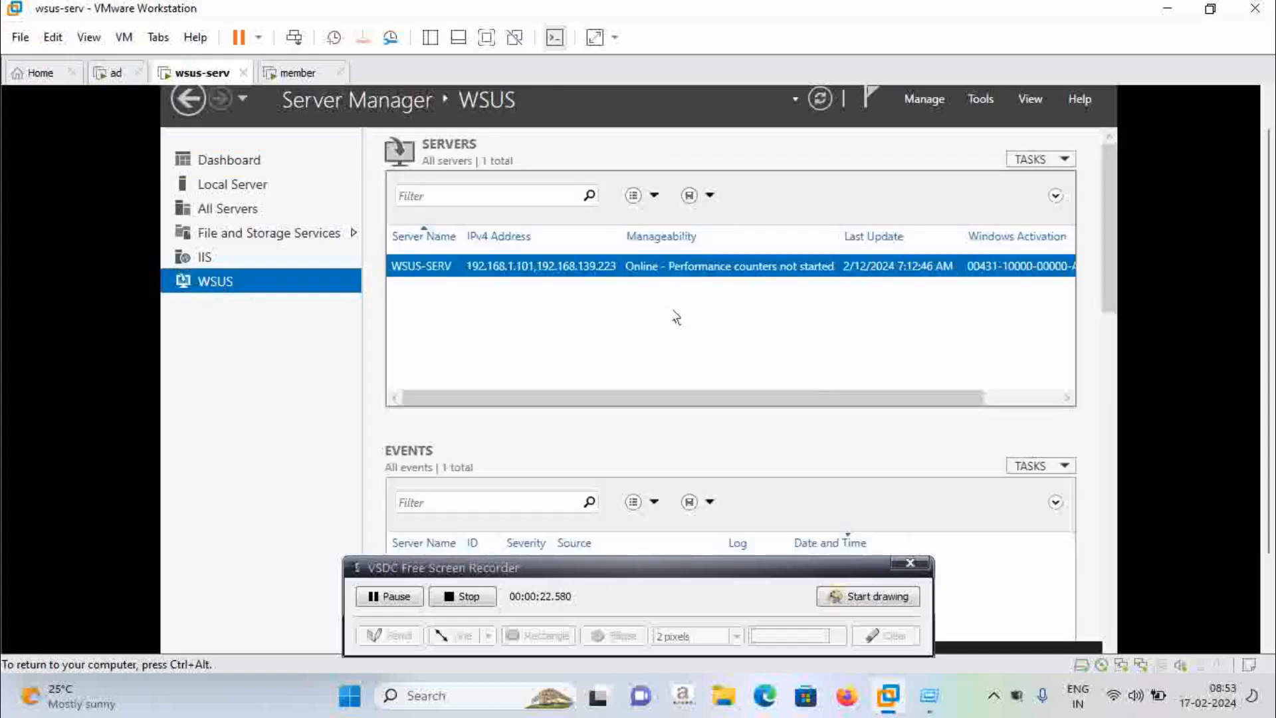
right_click(675, 273)
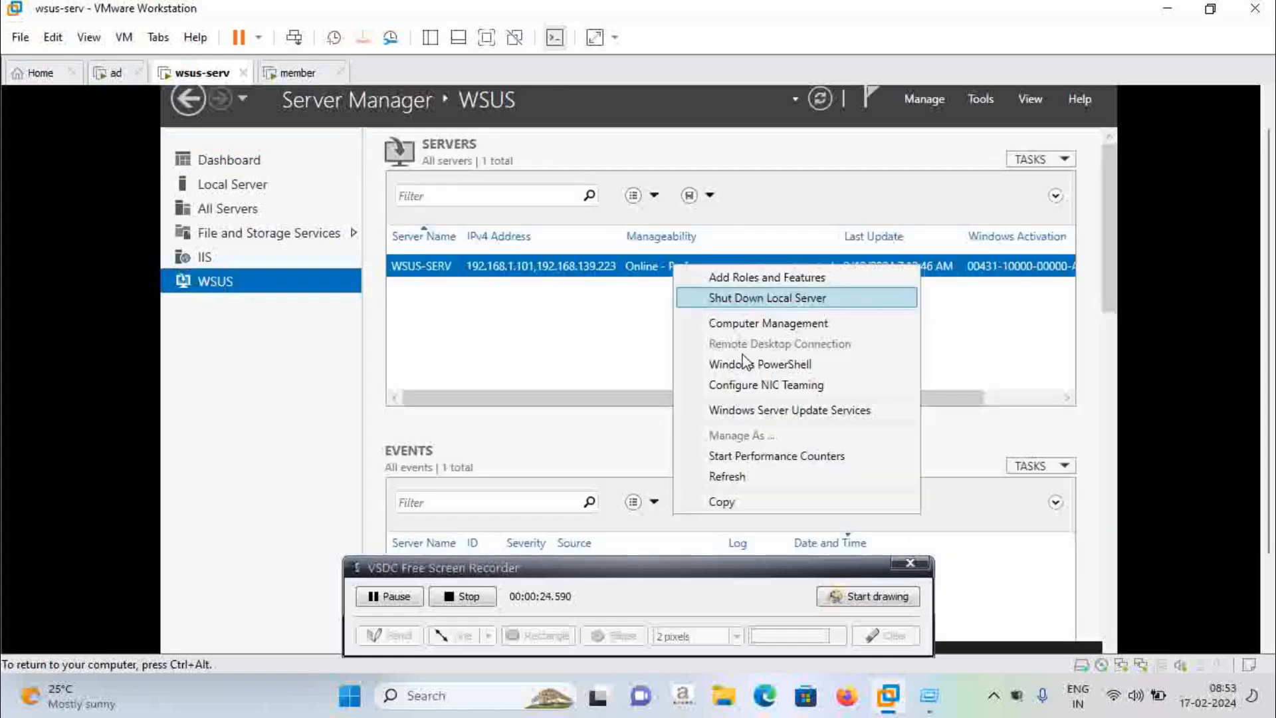
click(798, 413)
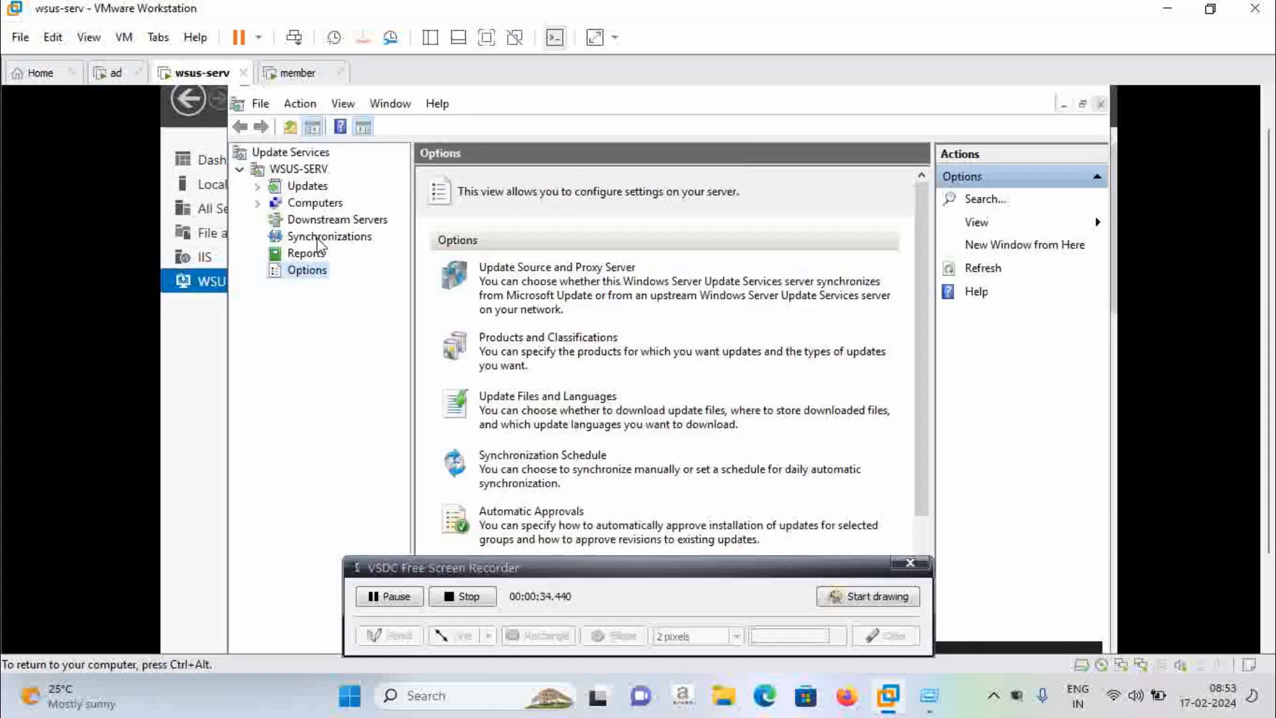
Step: Look through the computers listed in the Unassigned Computers group under All Computers
click(317, 207)
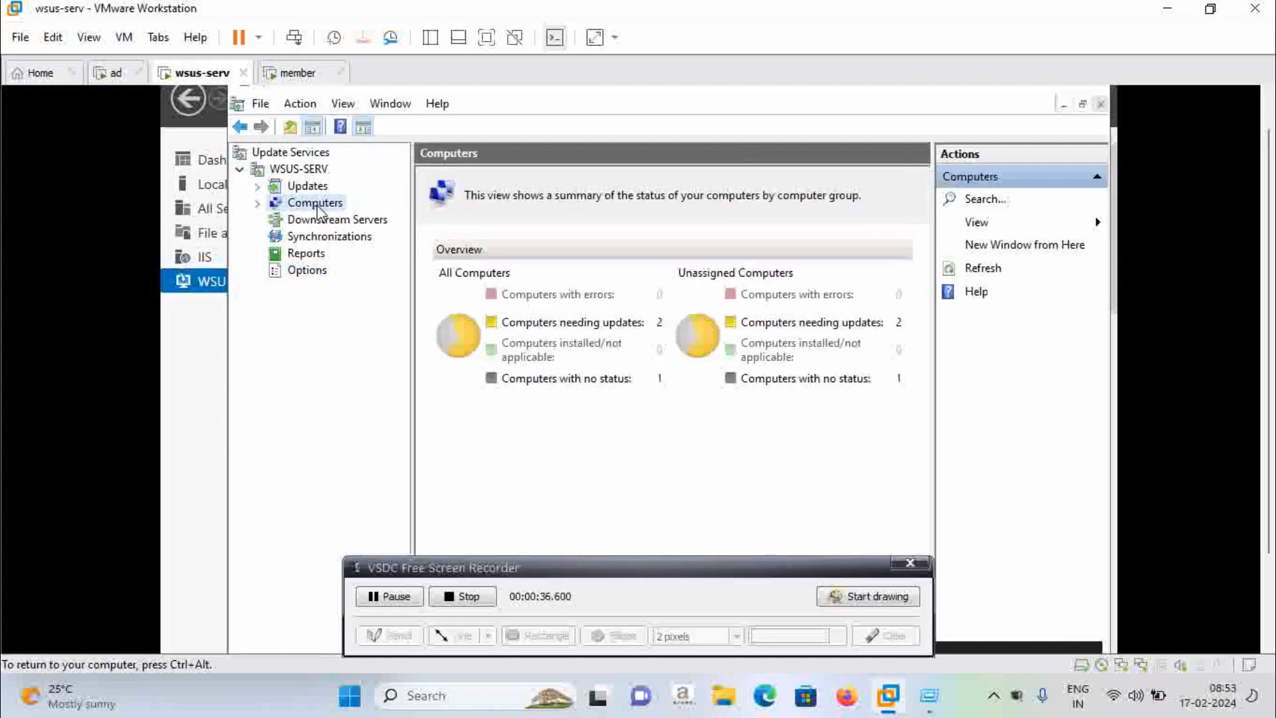
click(257, 204)
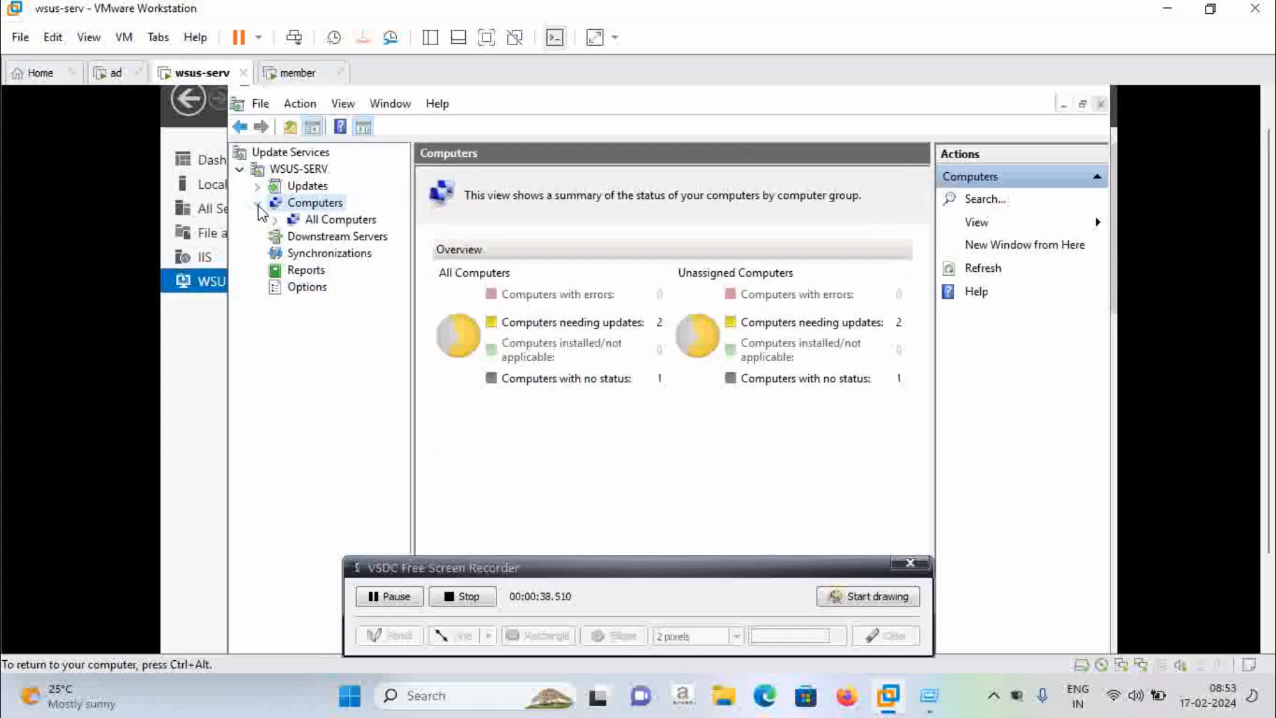
click(274, 220)
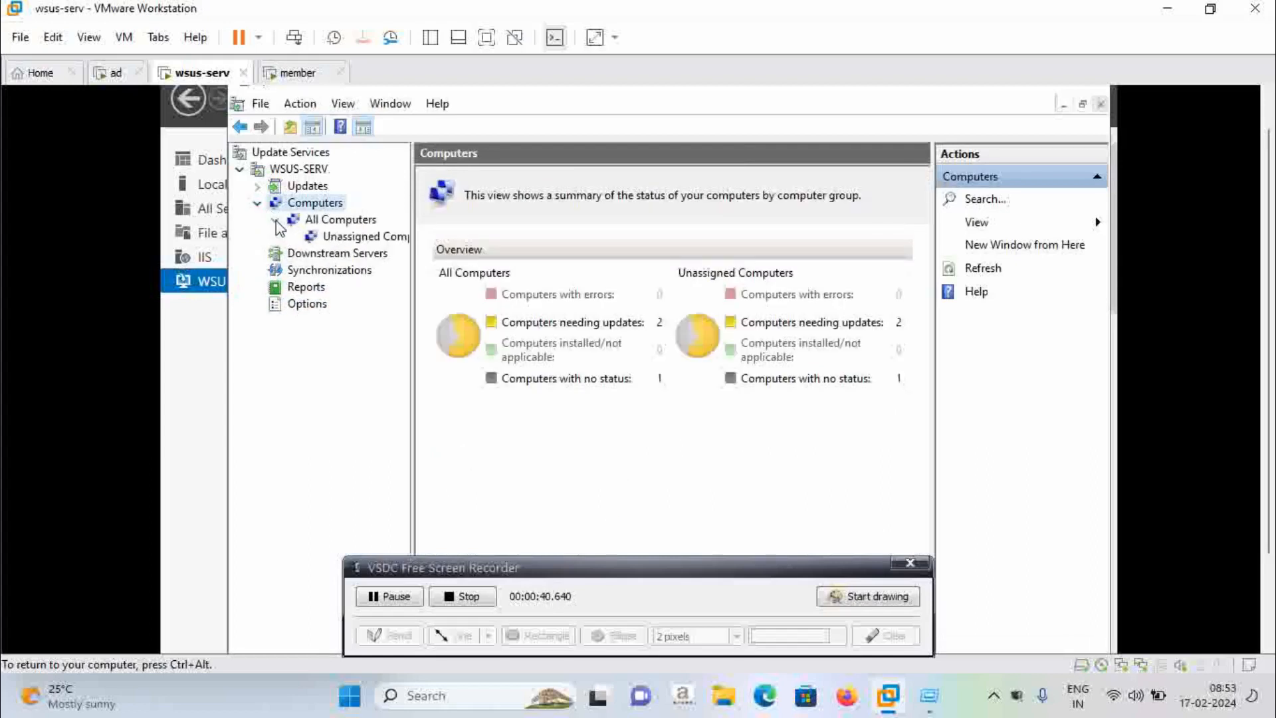
click(312, 238)
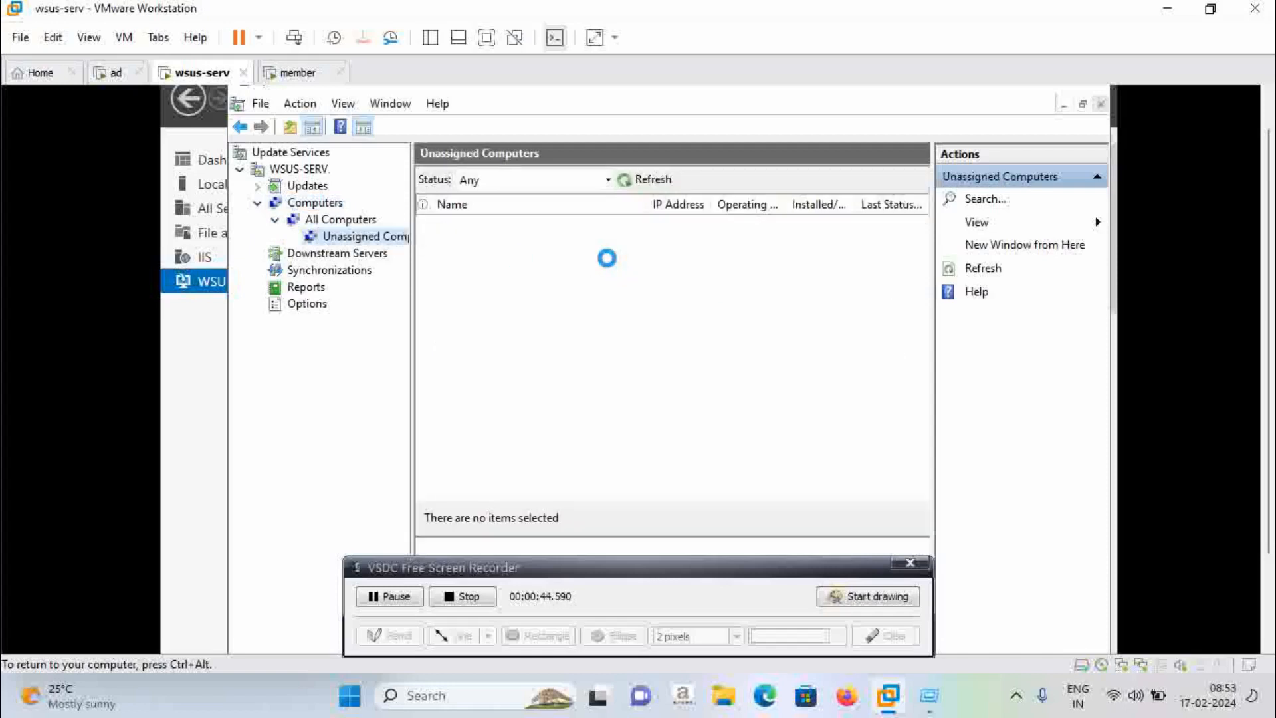
click(607, 262)
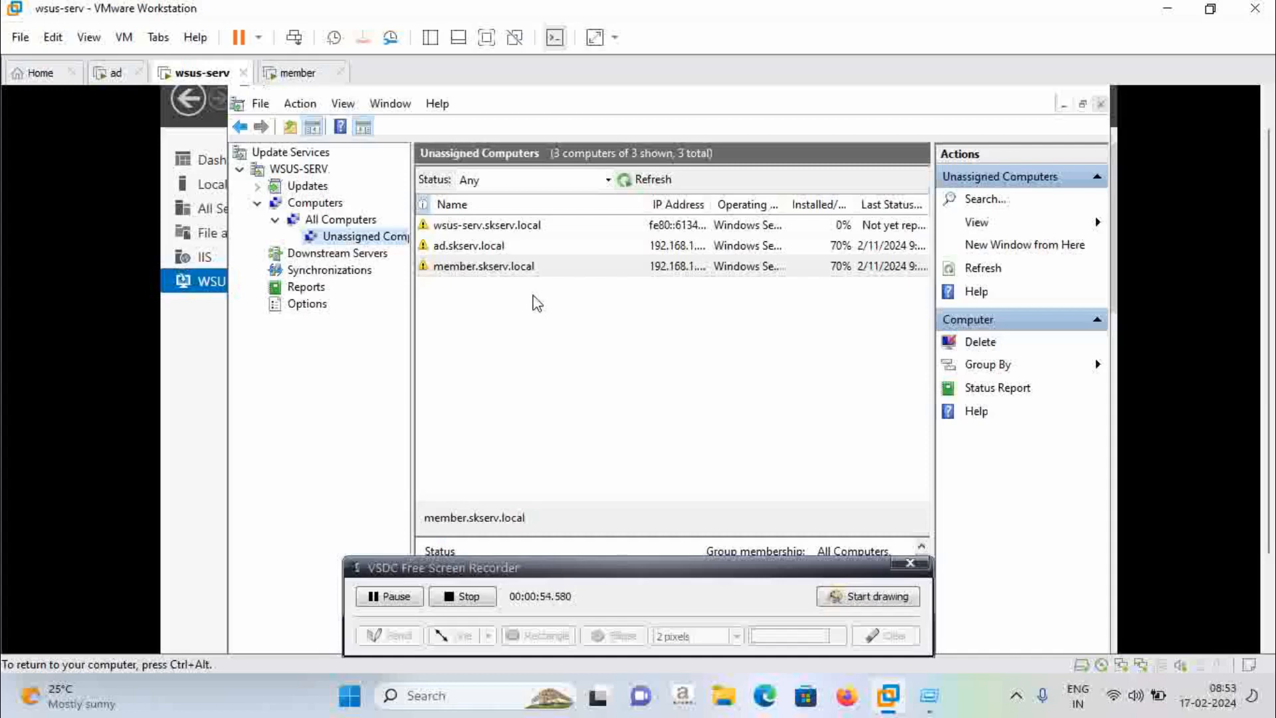
Step: Add a computer group named serv19 under All Computers and display the new group
right_click(283, 203)
click(268, 207)
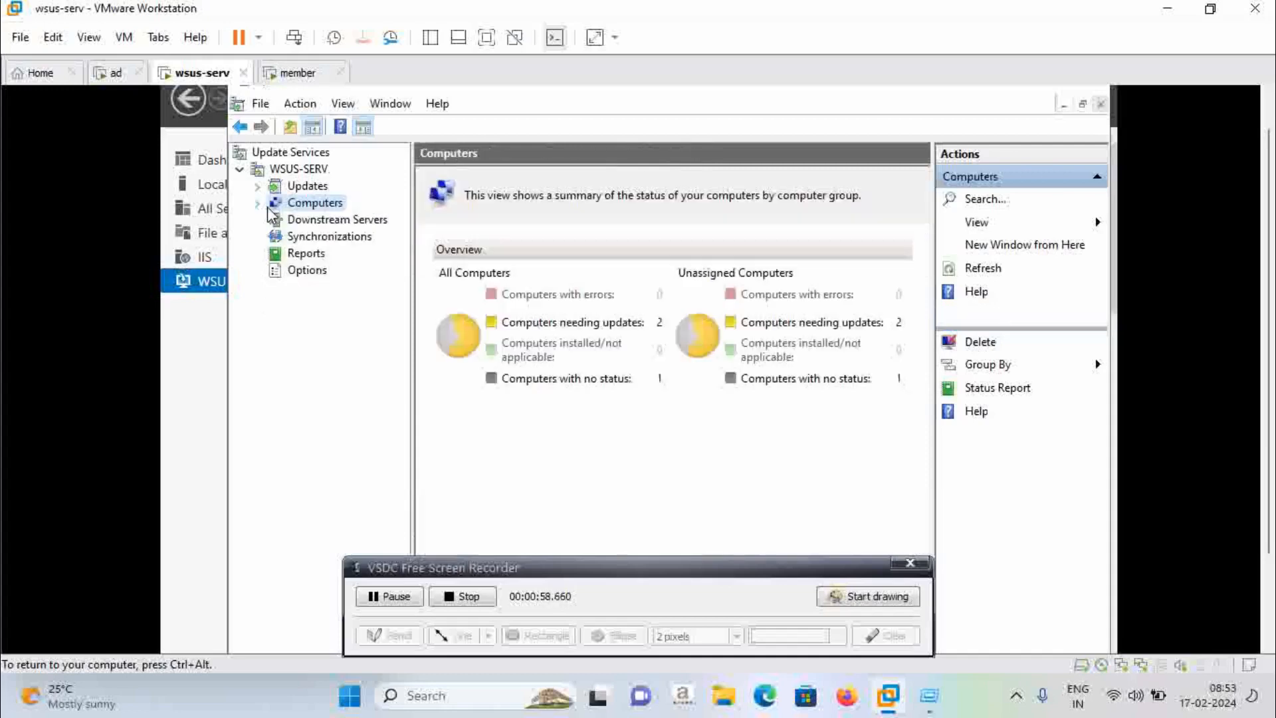
click(258, 203)
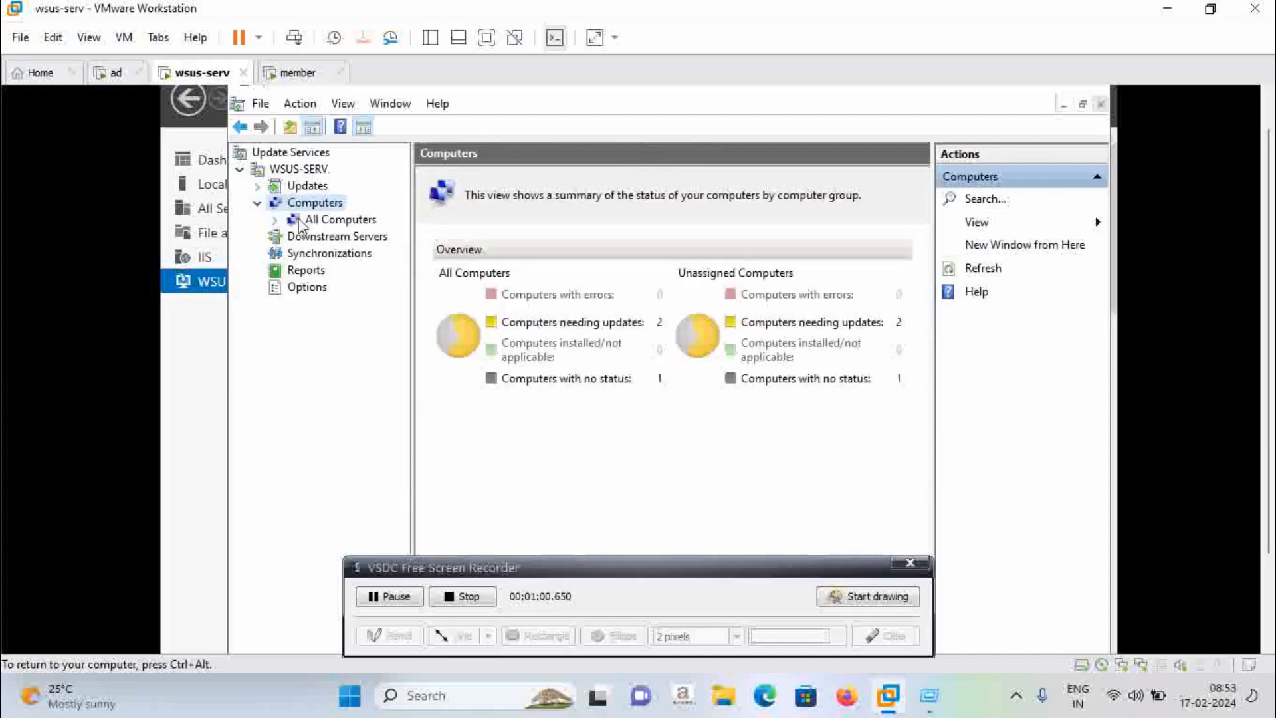
right_click(300, 221)
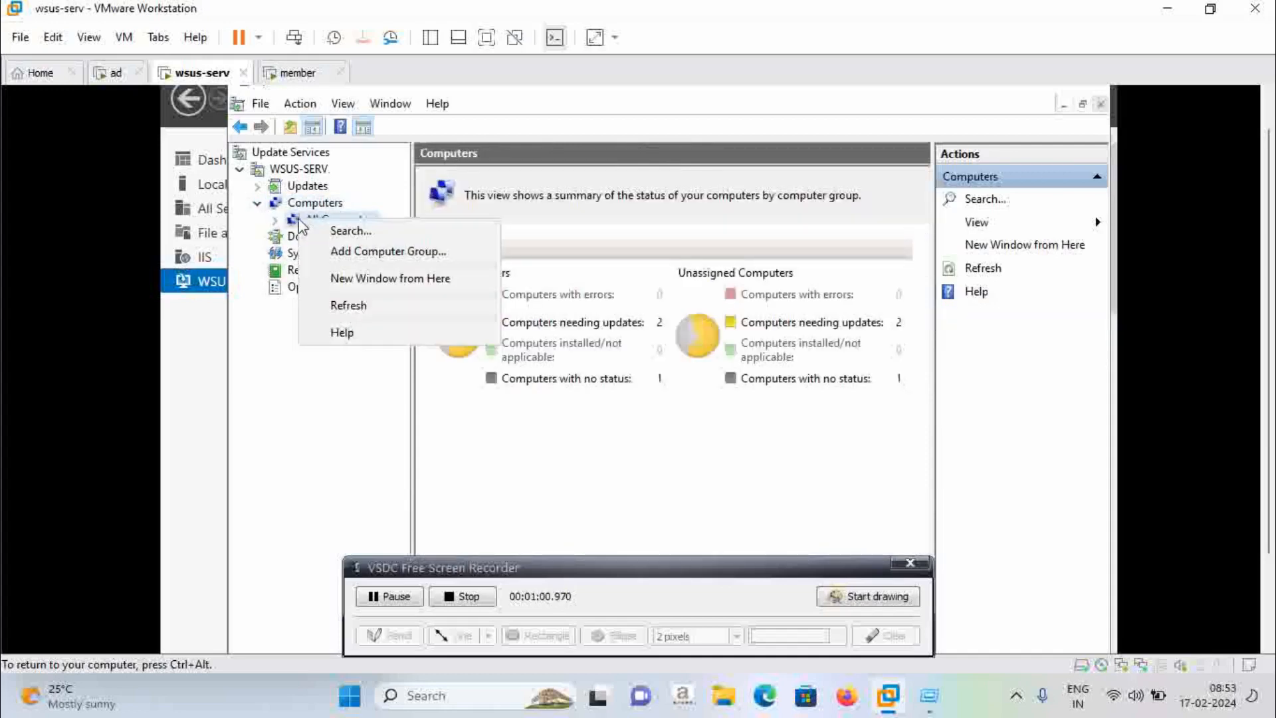
click(363, 259)
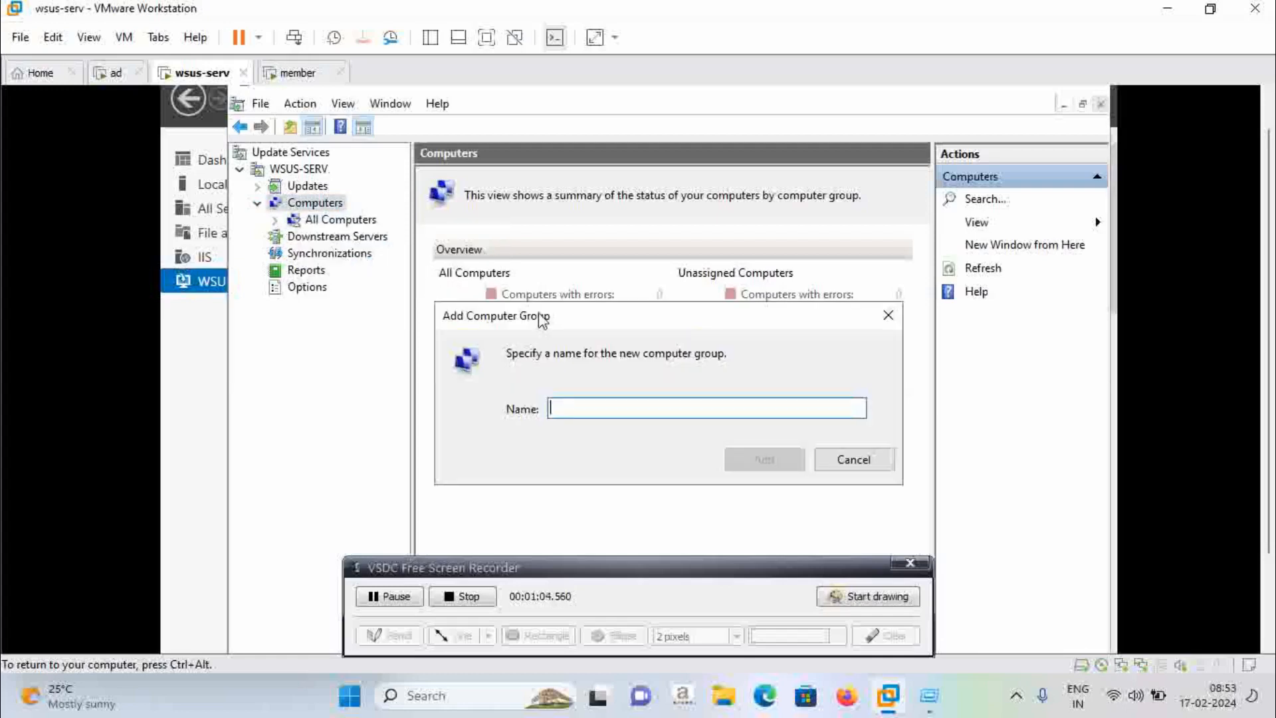
text(serv)
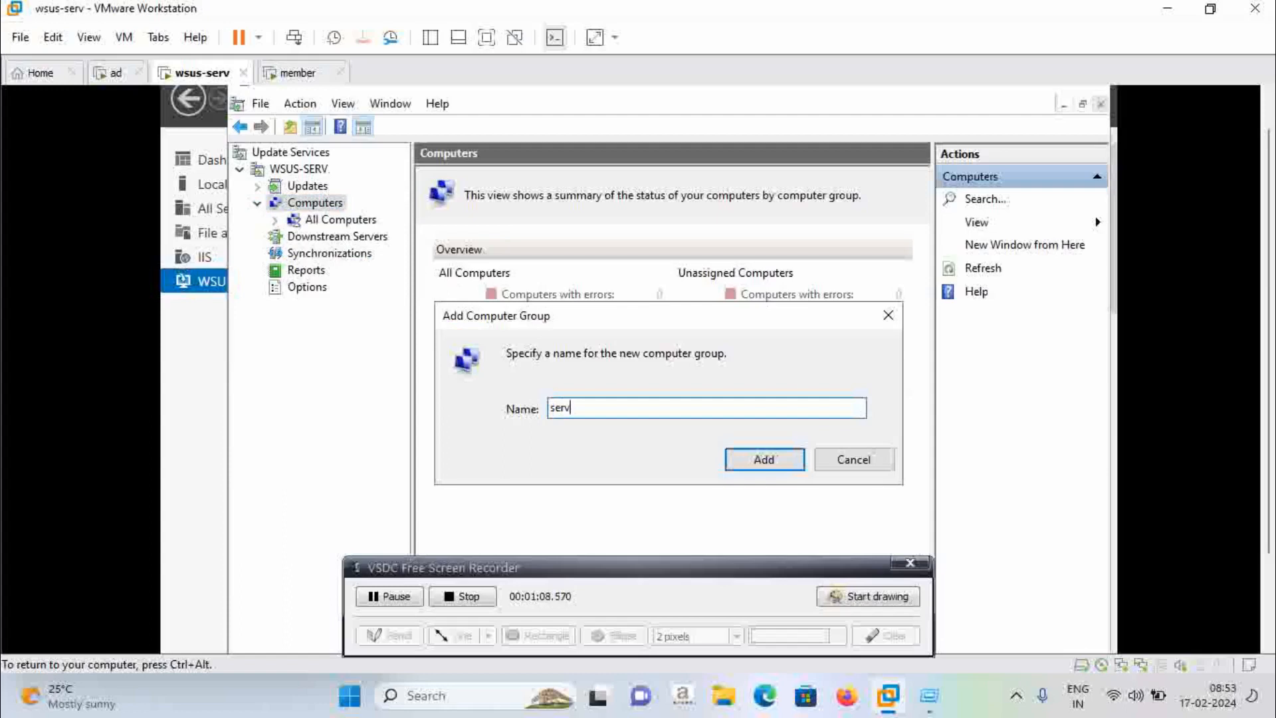
text(19)
click(770, 464)
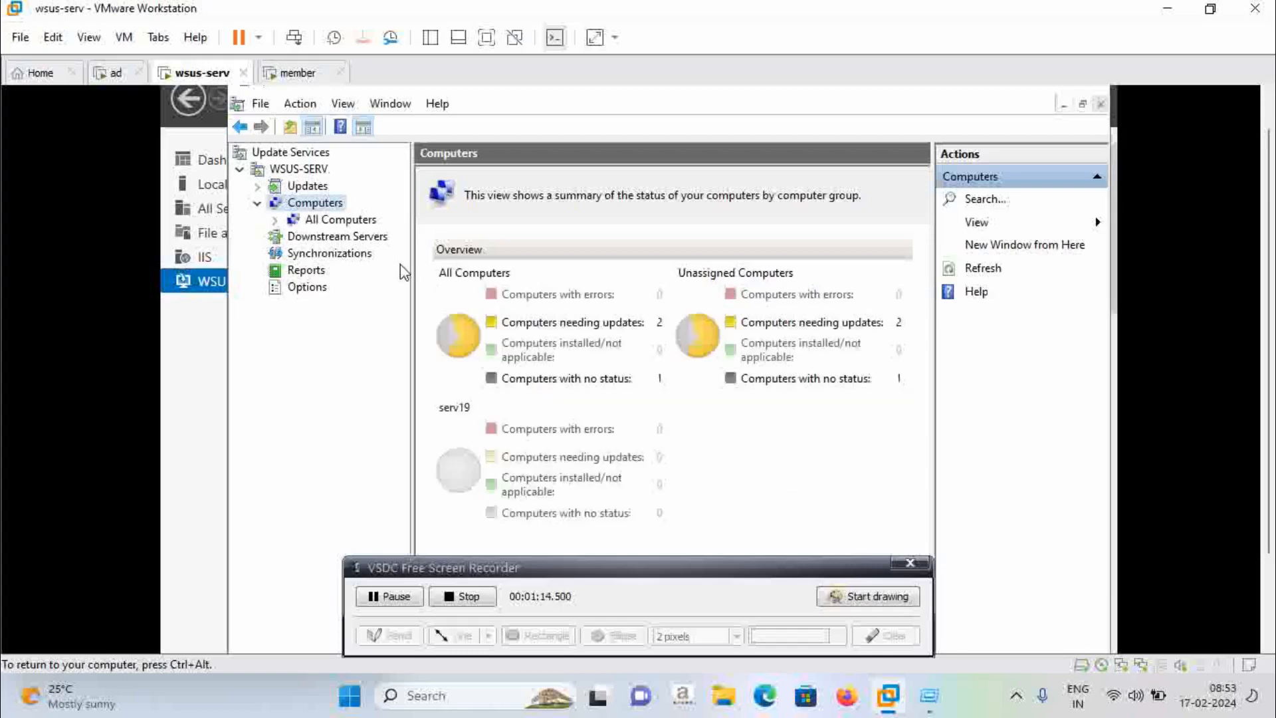
click(277, 222)
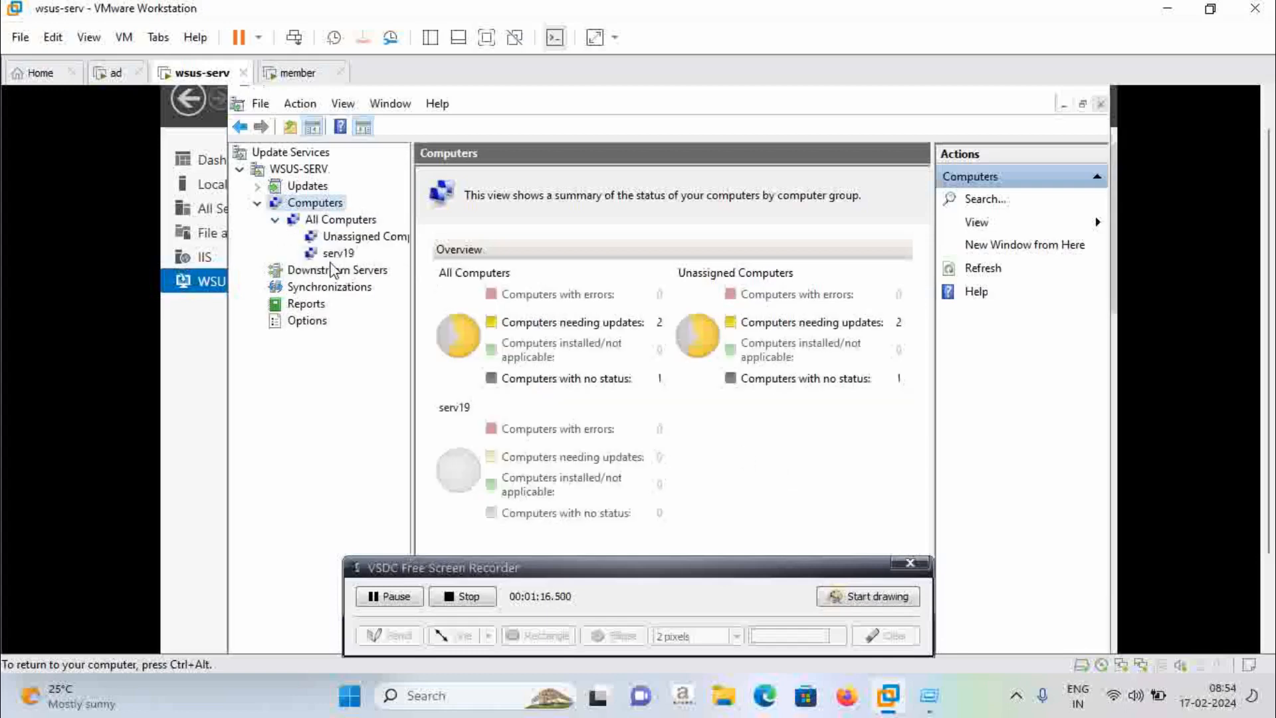
click(337, 253)
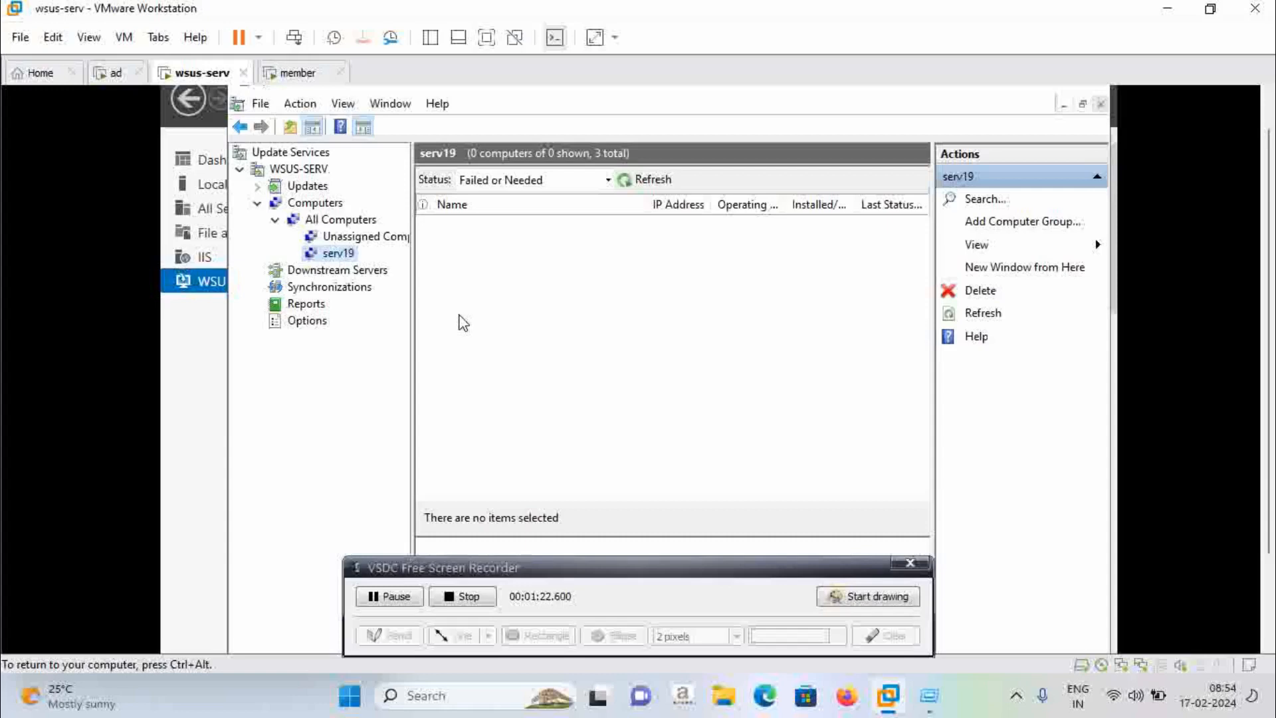
Step: On the ad virtual machine, check in Active Directory Users and Computers which computers the testserver OU and Computers container hold
click(117, 73)
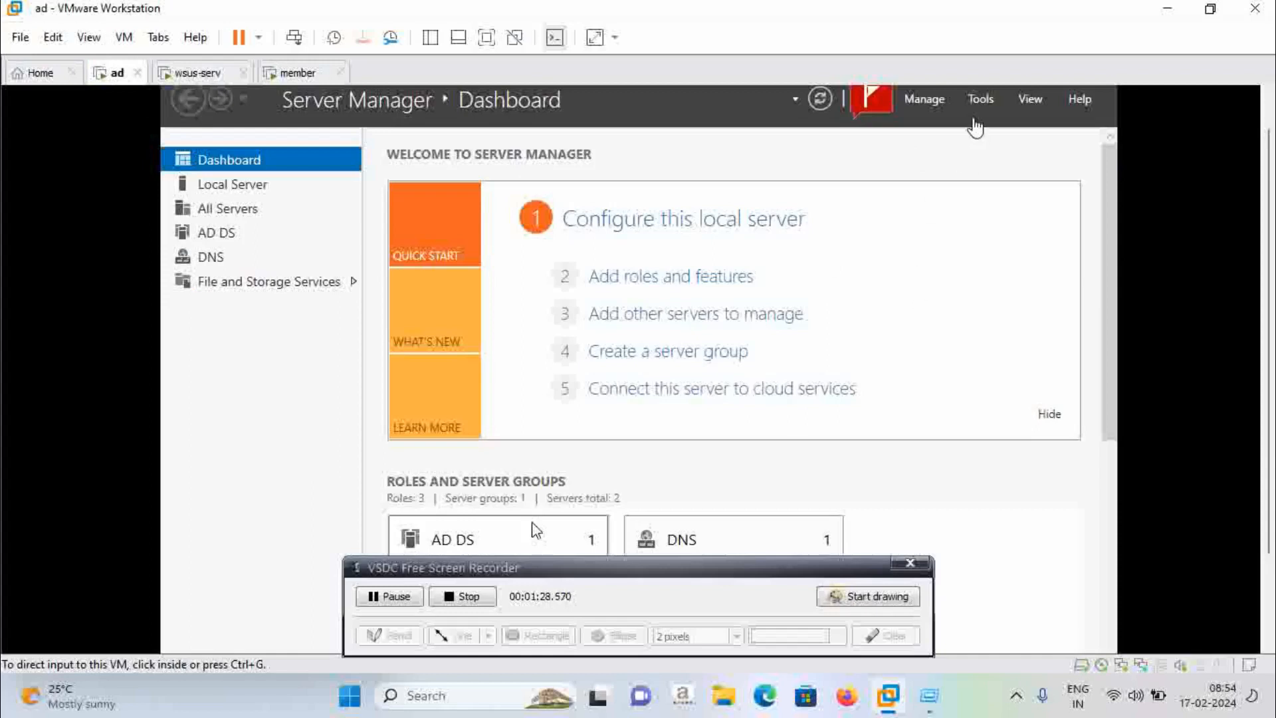
click(979, 100)
click(978, 97)
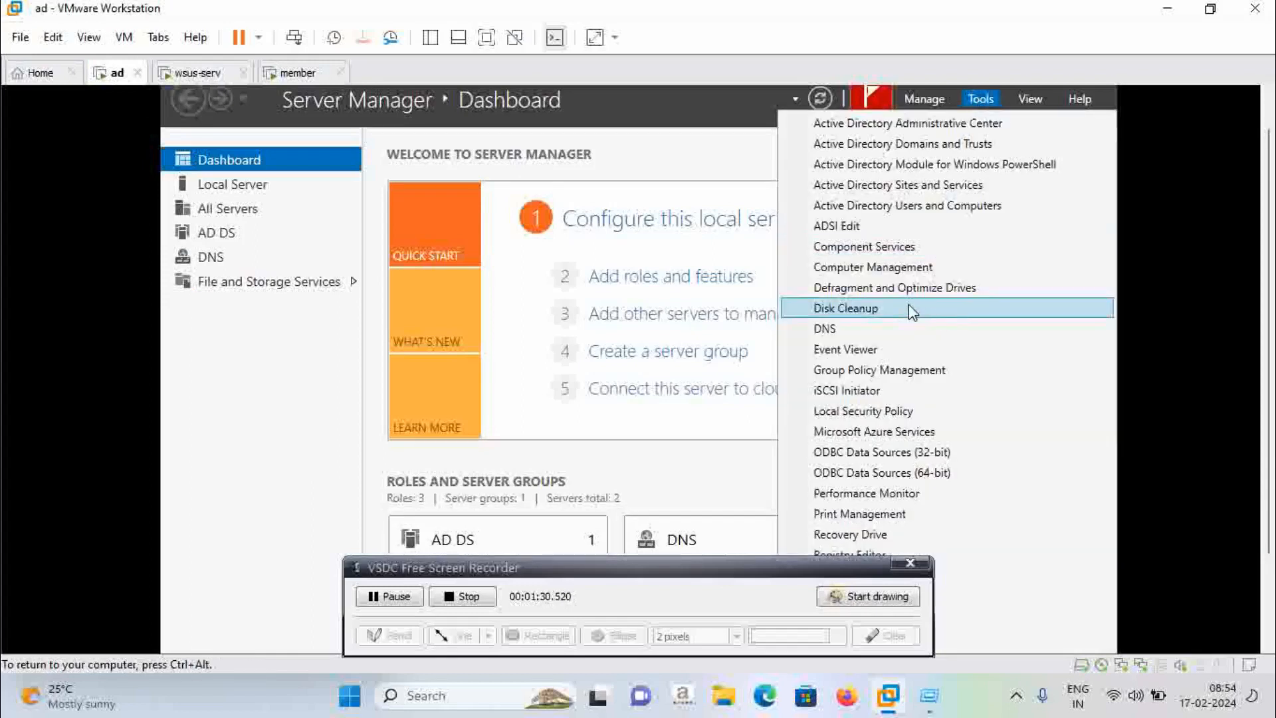
click(946, 210)
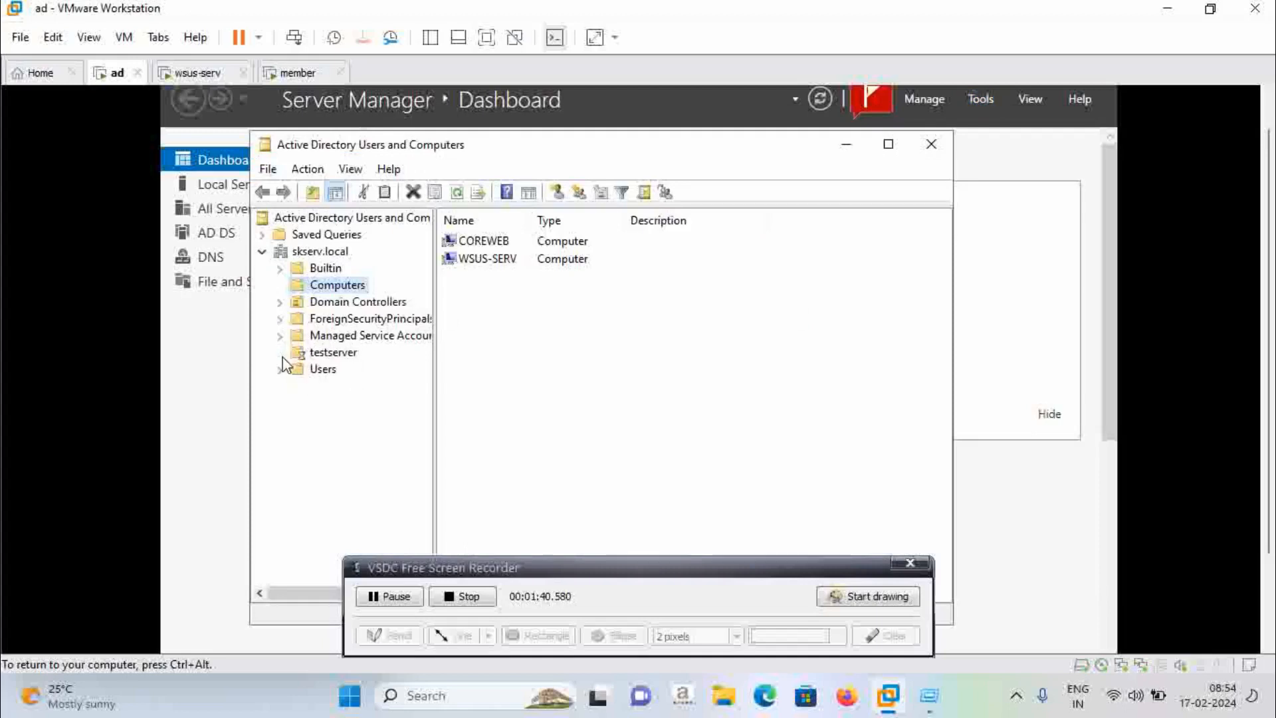
click(339, 357)
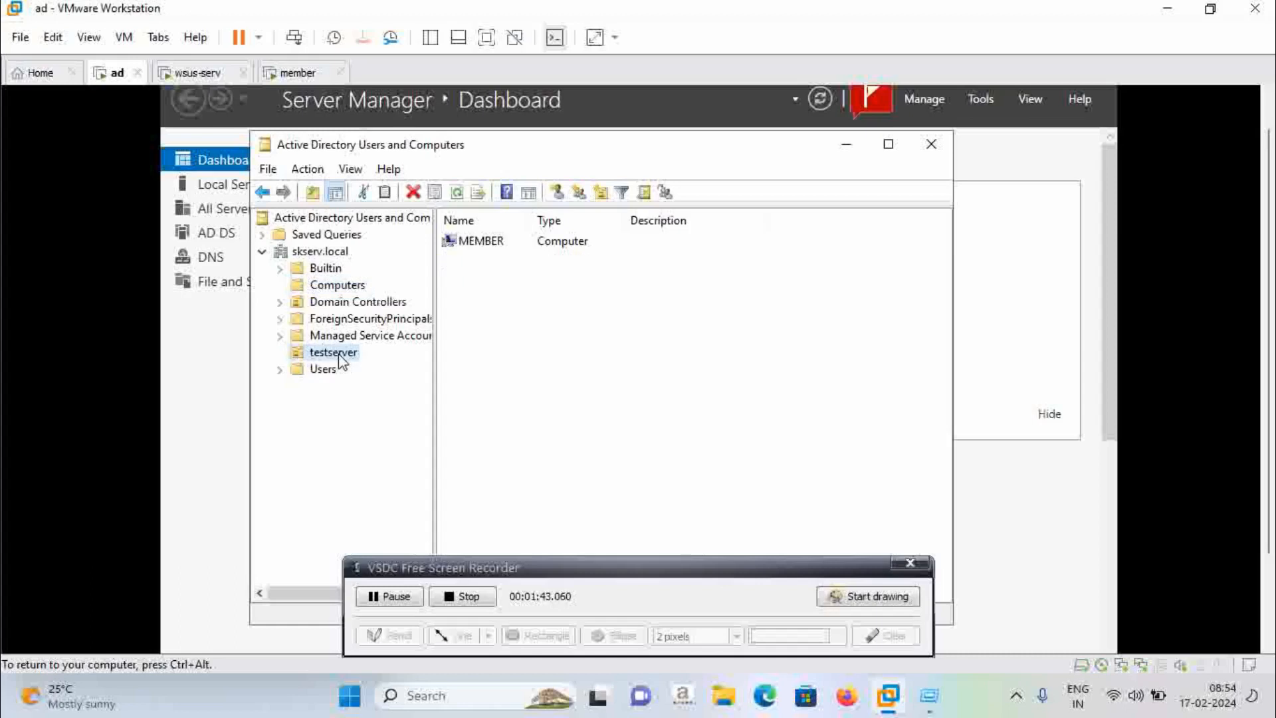
click(490, 246)
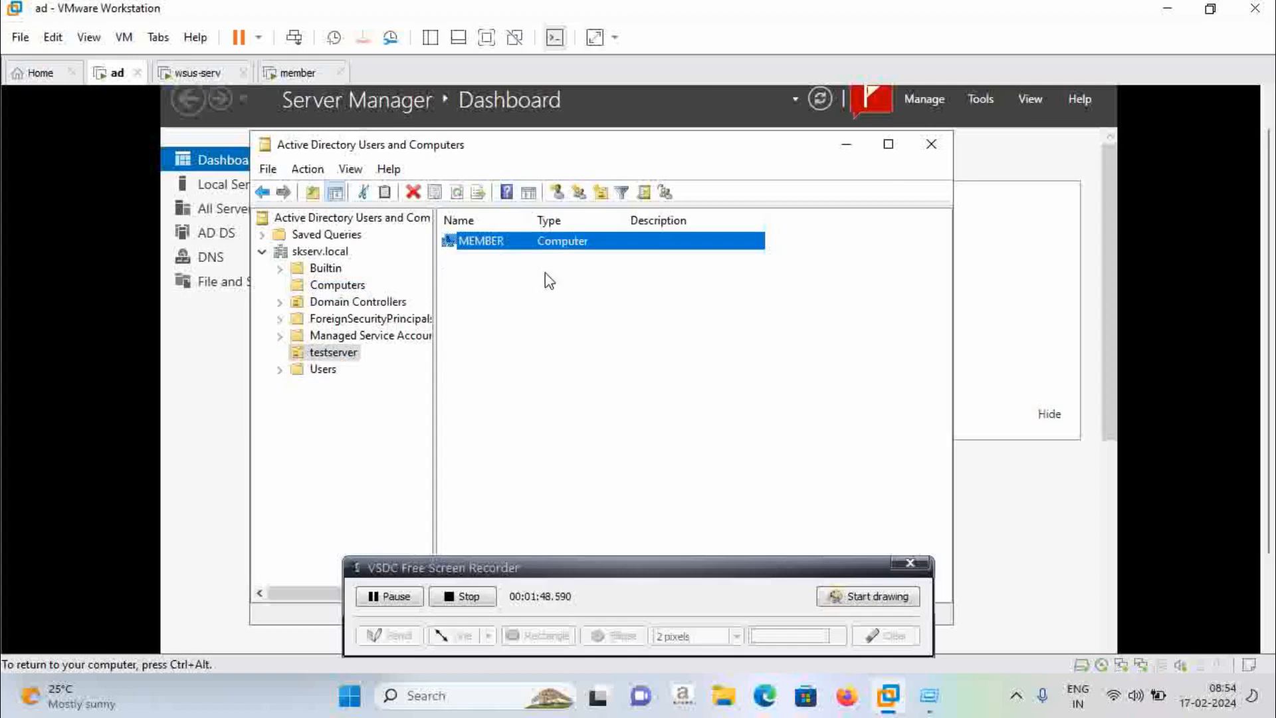
click(337, 287)
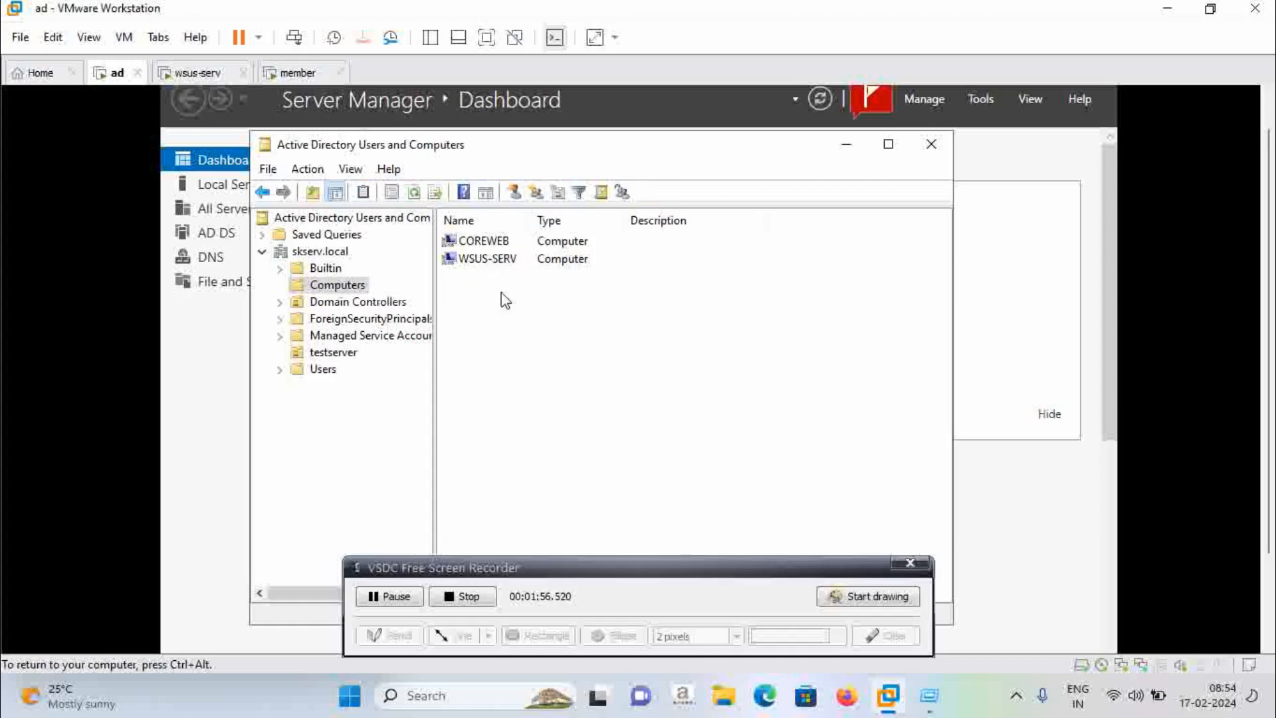
click(347, 354)
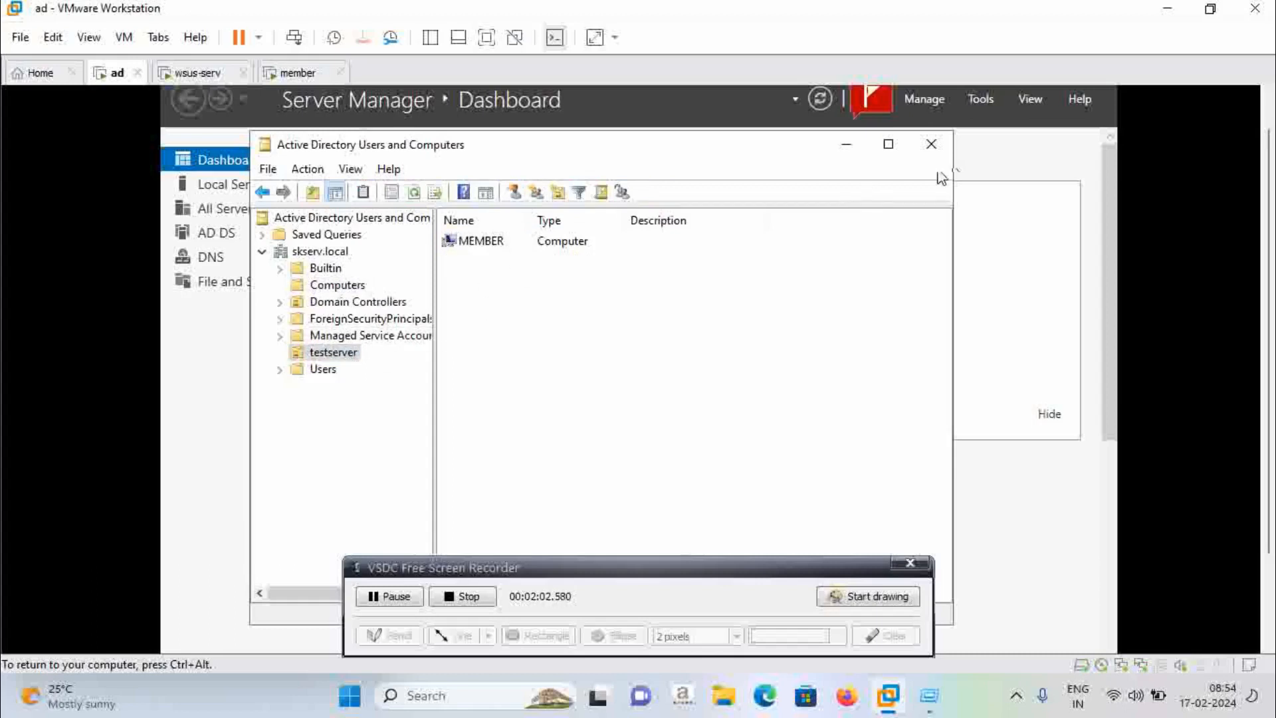
click(931, 145)
Step: Open the softgpo policy linked to skserv.local for editing from Group Policy Management
click(984, 99)
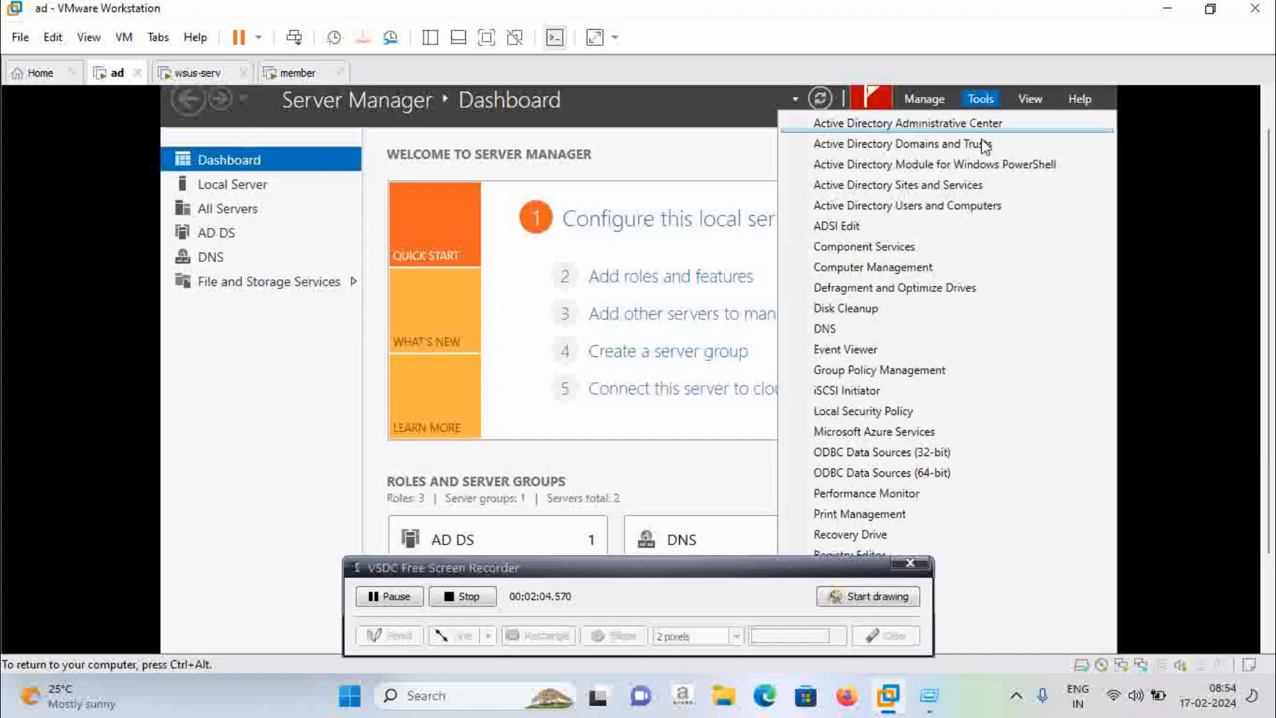
click(943, 374)
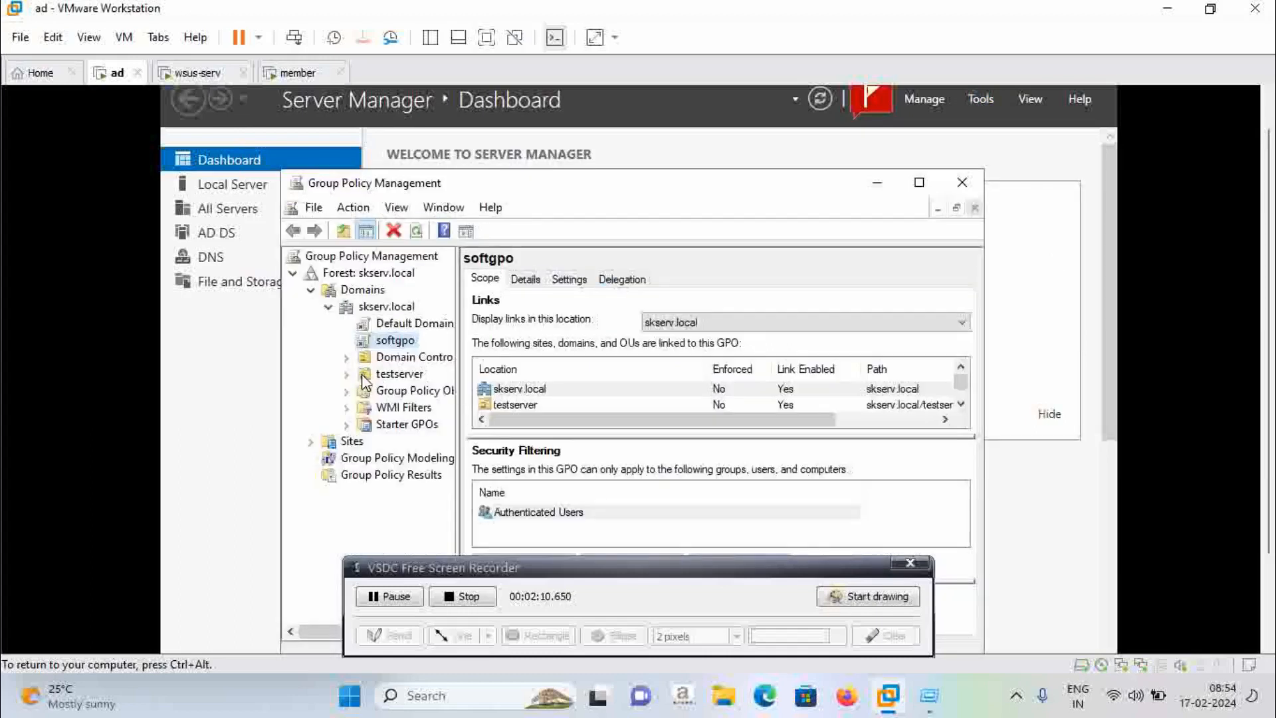
right_click(369, 343)
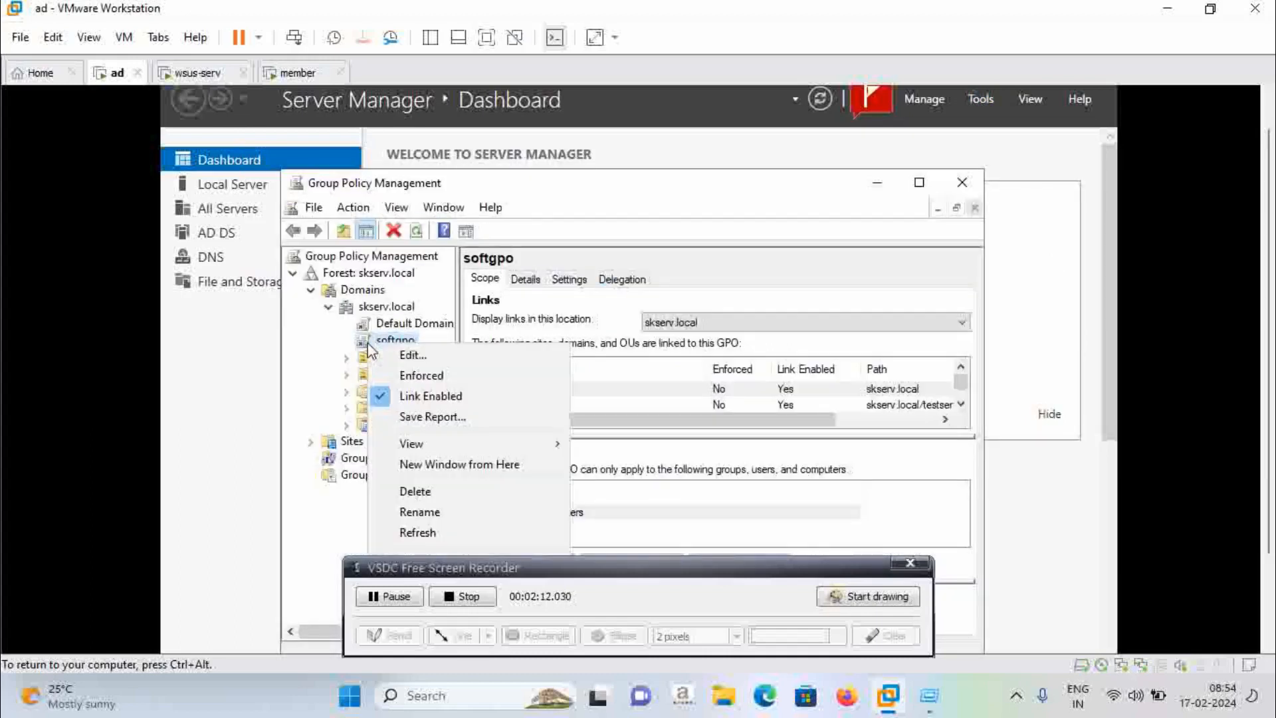
click(409, 355)
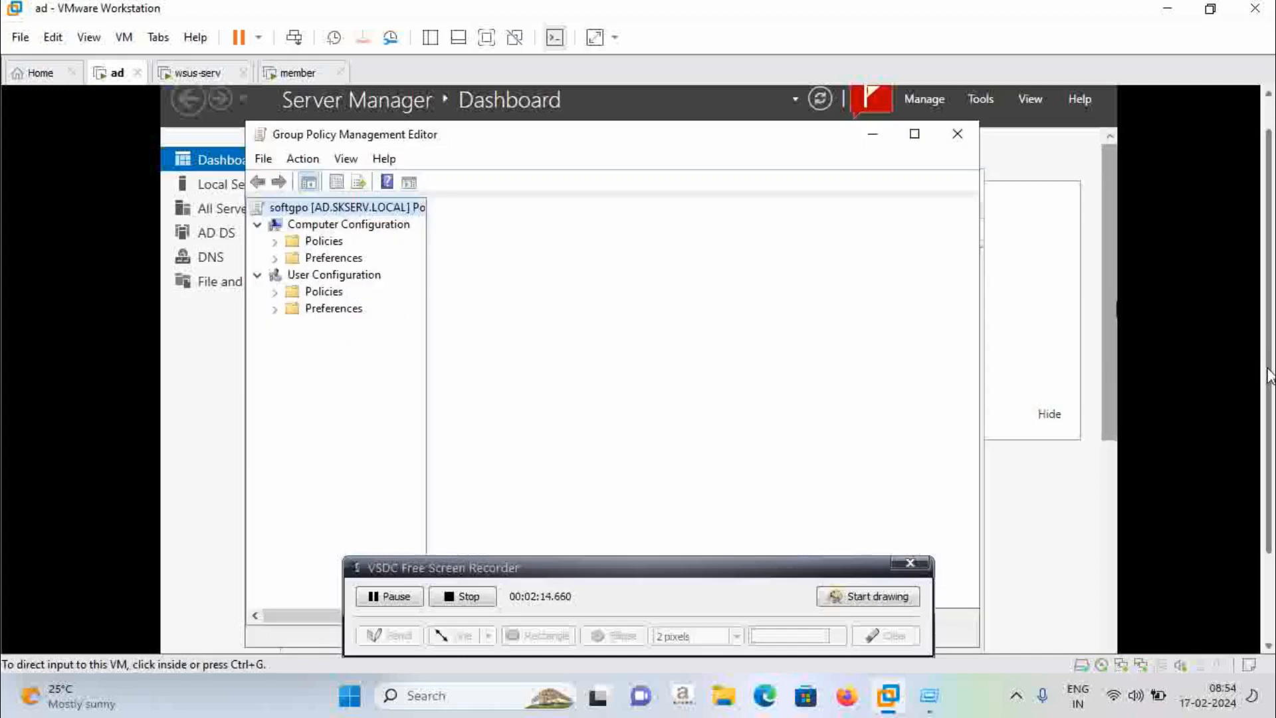
Step: Open the Windows Update settings within Windows Components, under the Administrative Templates policies of Computer Configuration
click(274, 241)
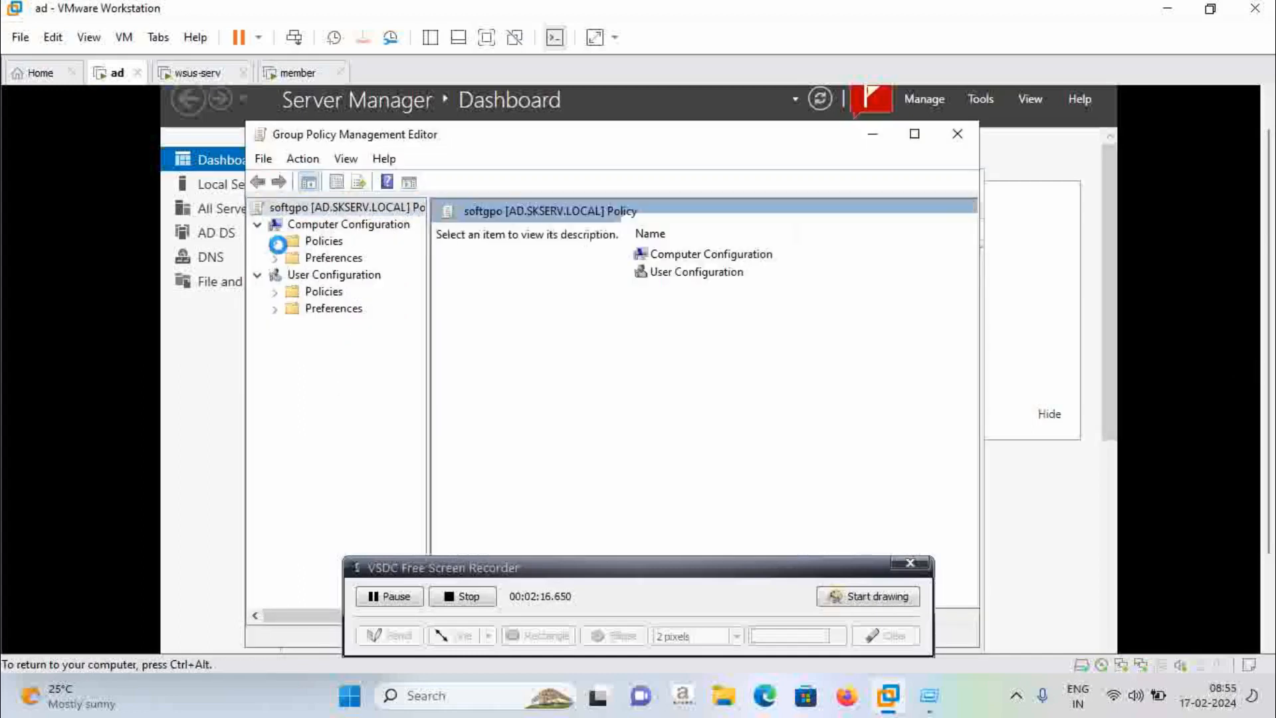
click(296, 292)
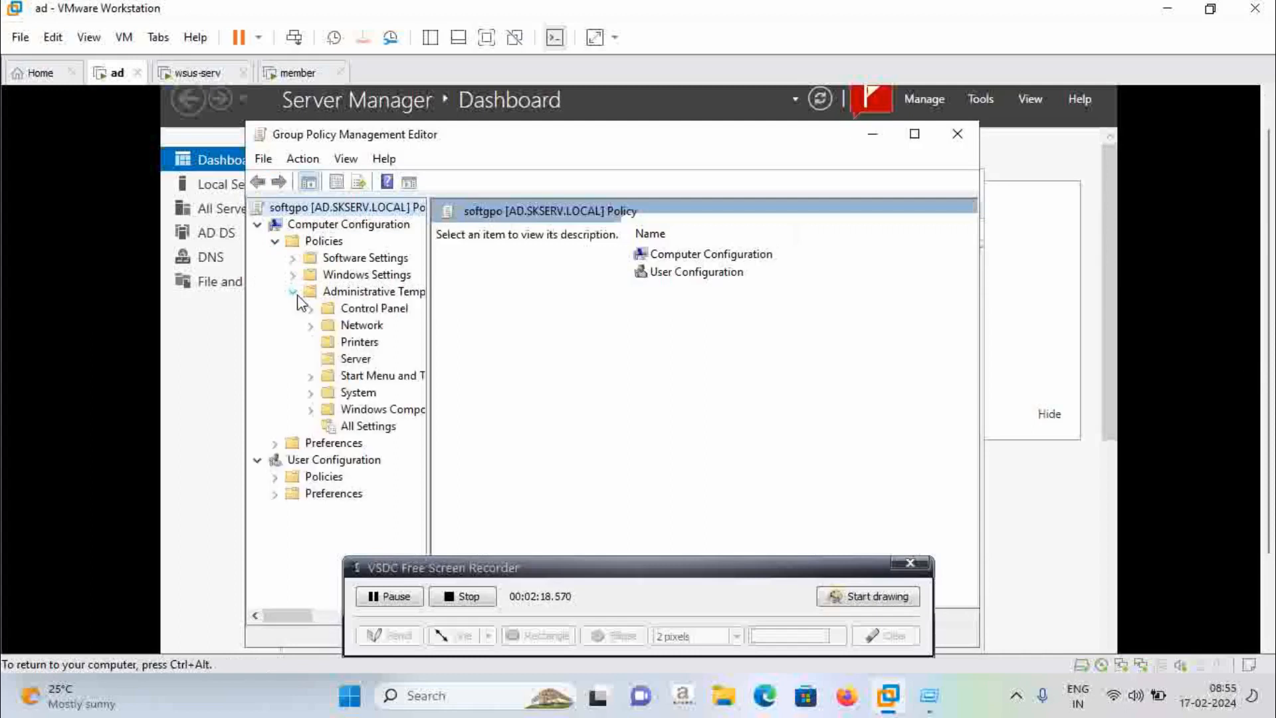
click(332, 410)
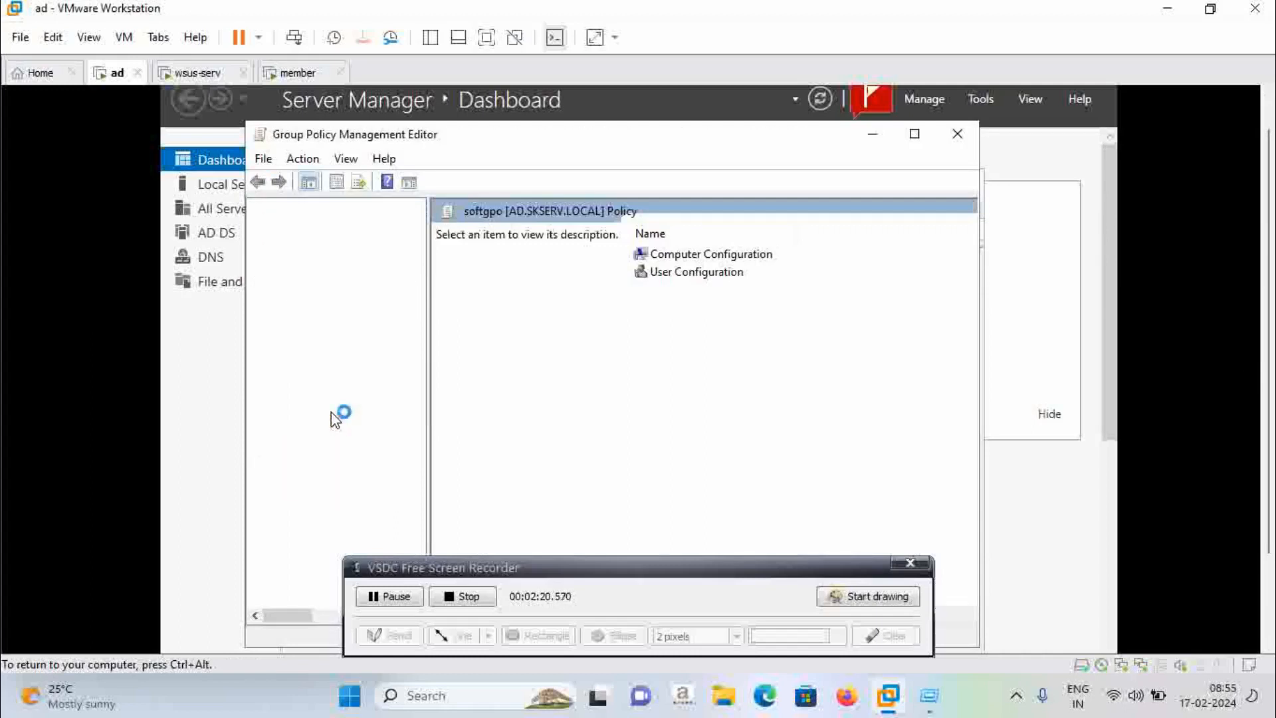
scroll(807, 399, down, 6)
drag(741, 567, 808, 636)
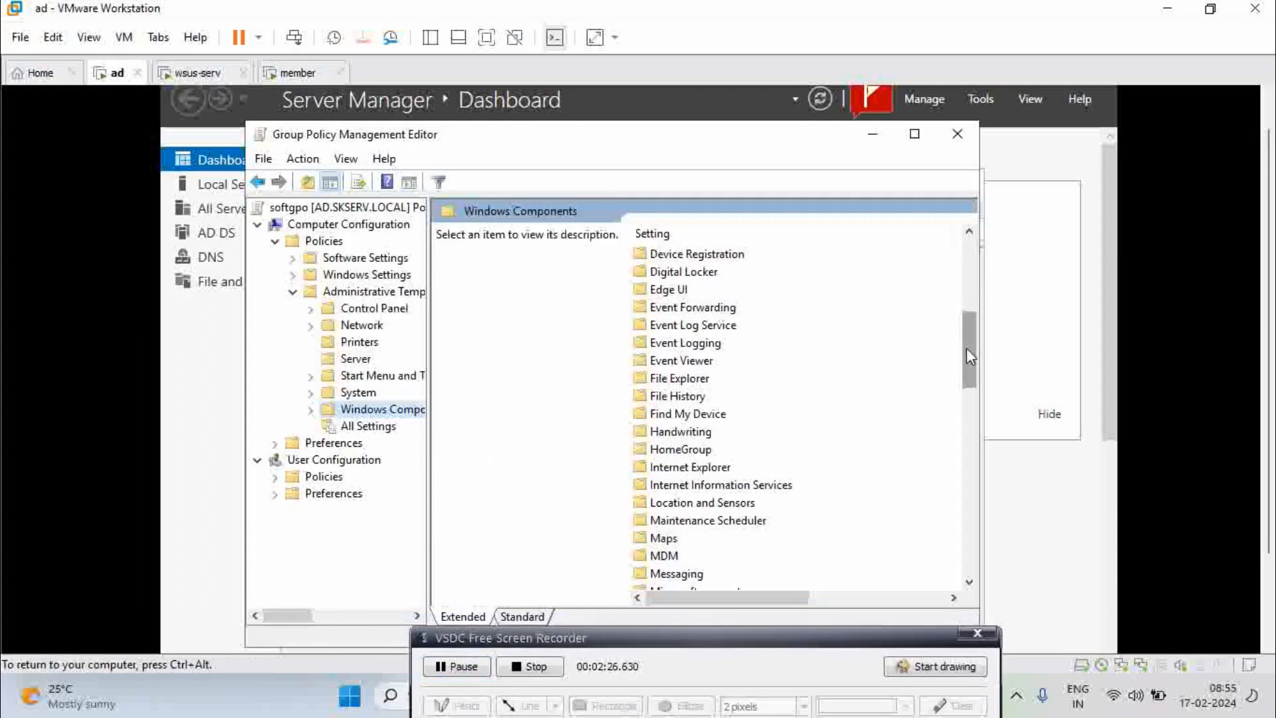
drag(964, 354, 974, 564)
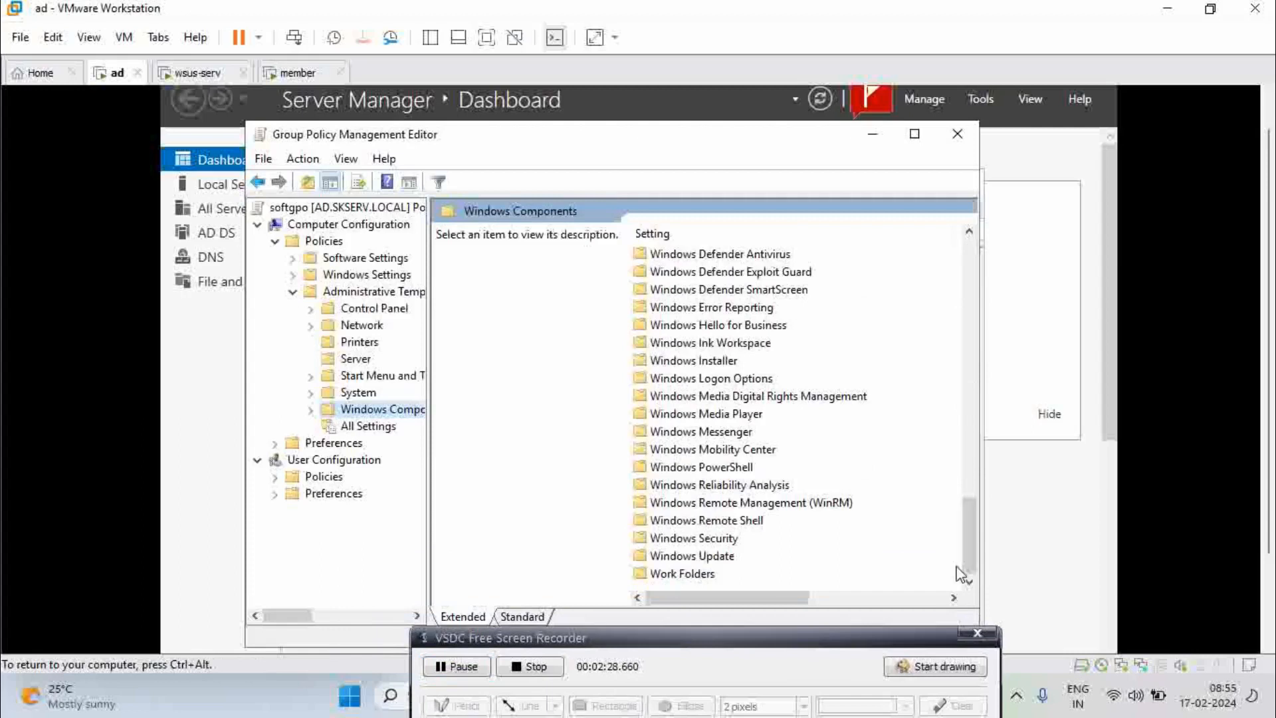
double_click(664, 556)
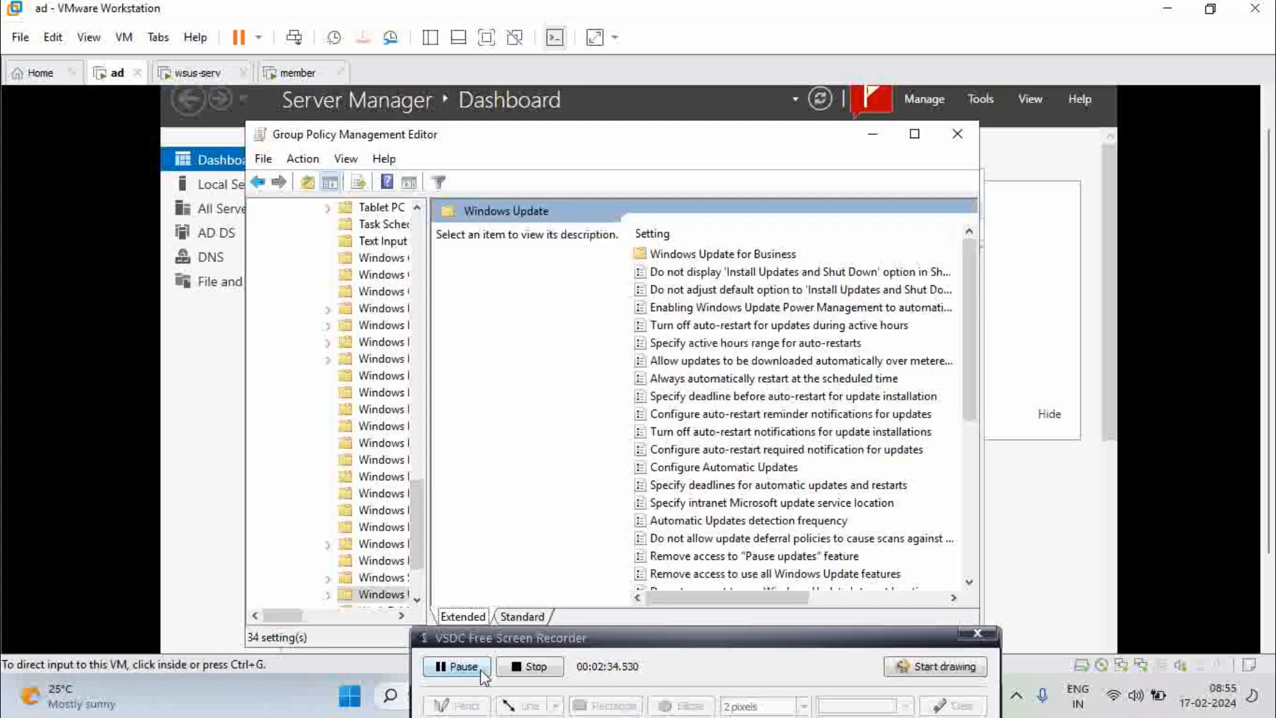
click(468, 666)
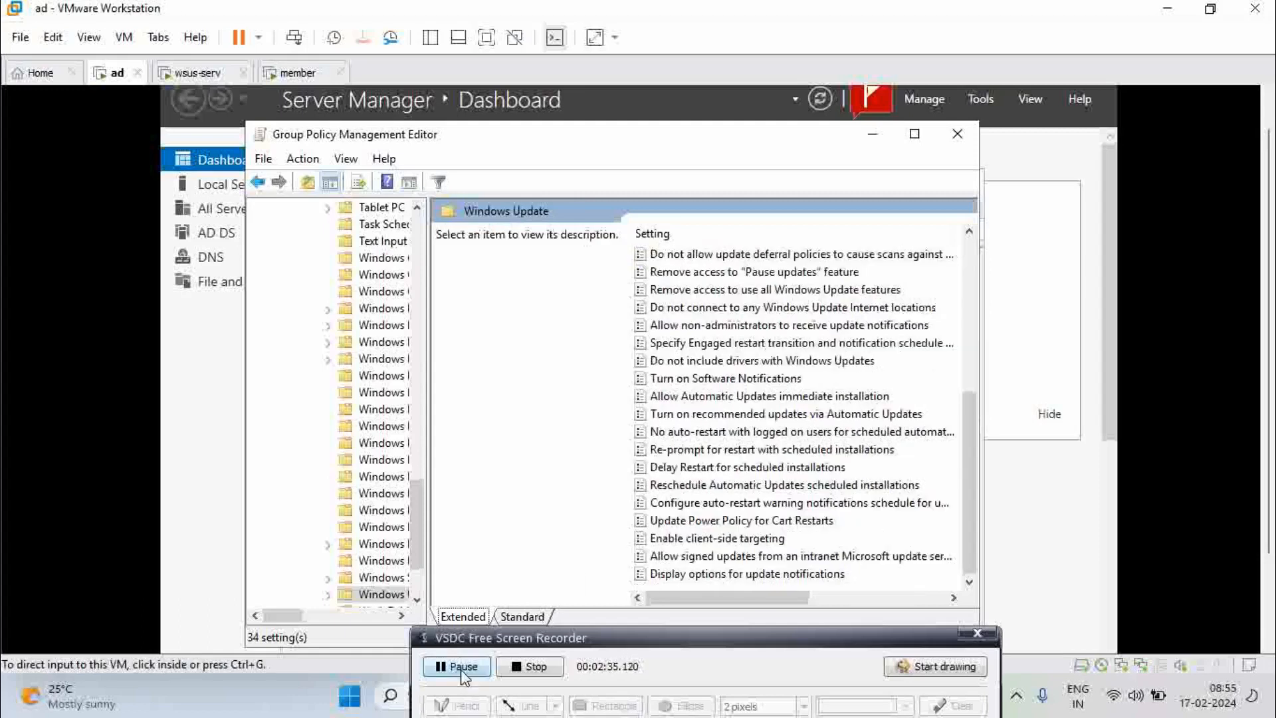
Step: Set the target group name in the Enable client-side targeting policy to serv19 and save the setting
click(673, 541)
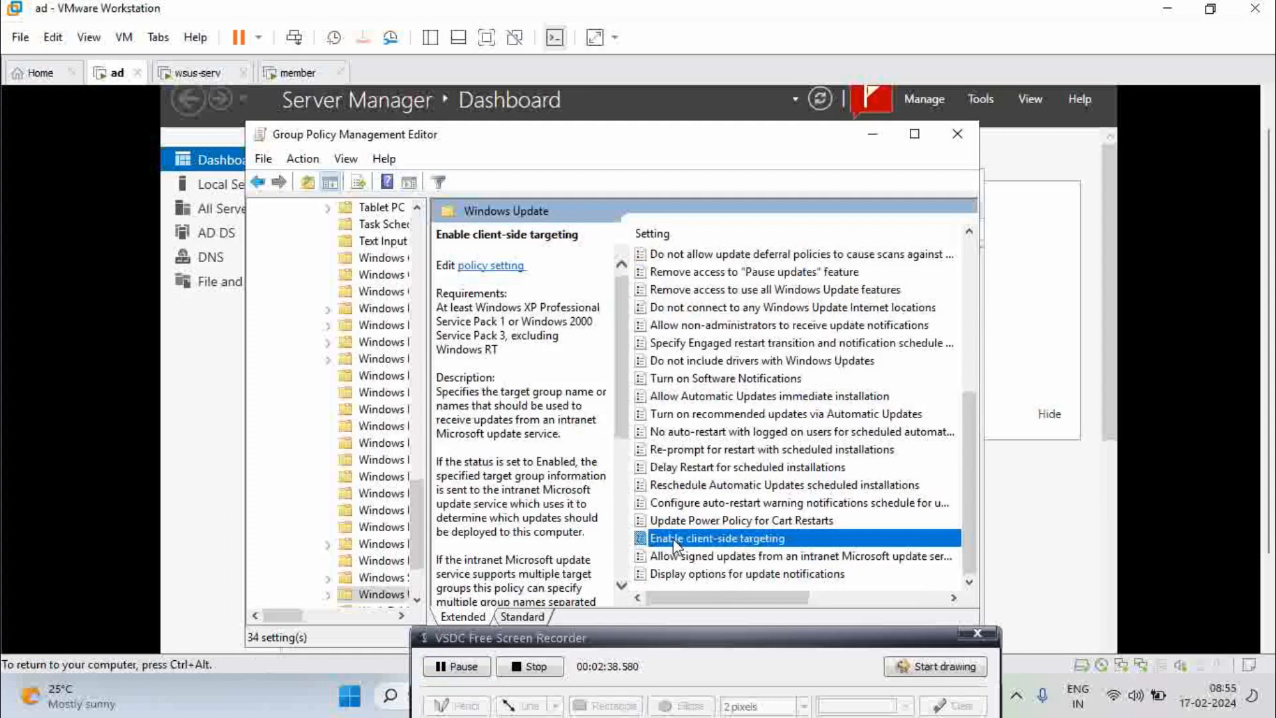
double_click(674, 542)
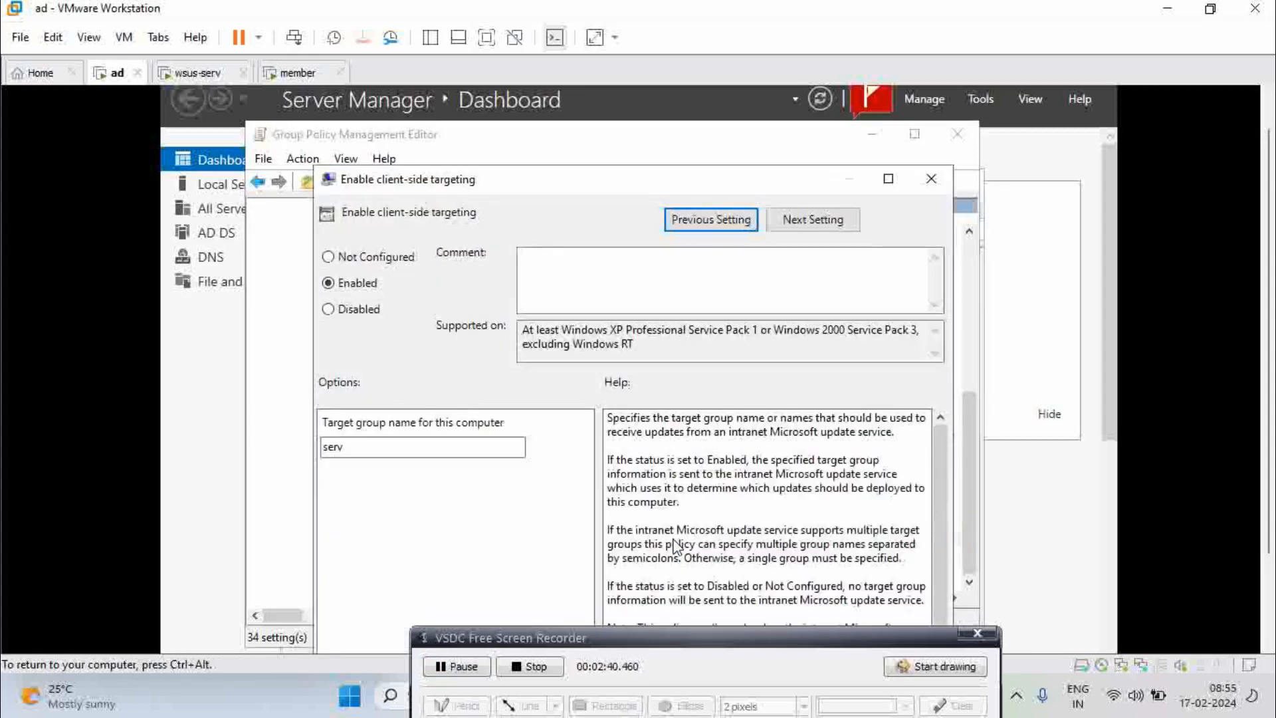
click(404, 443)
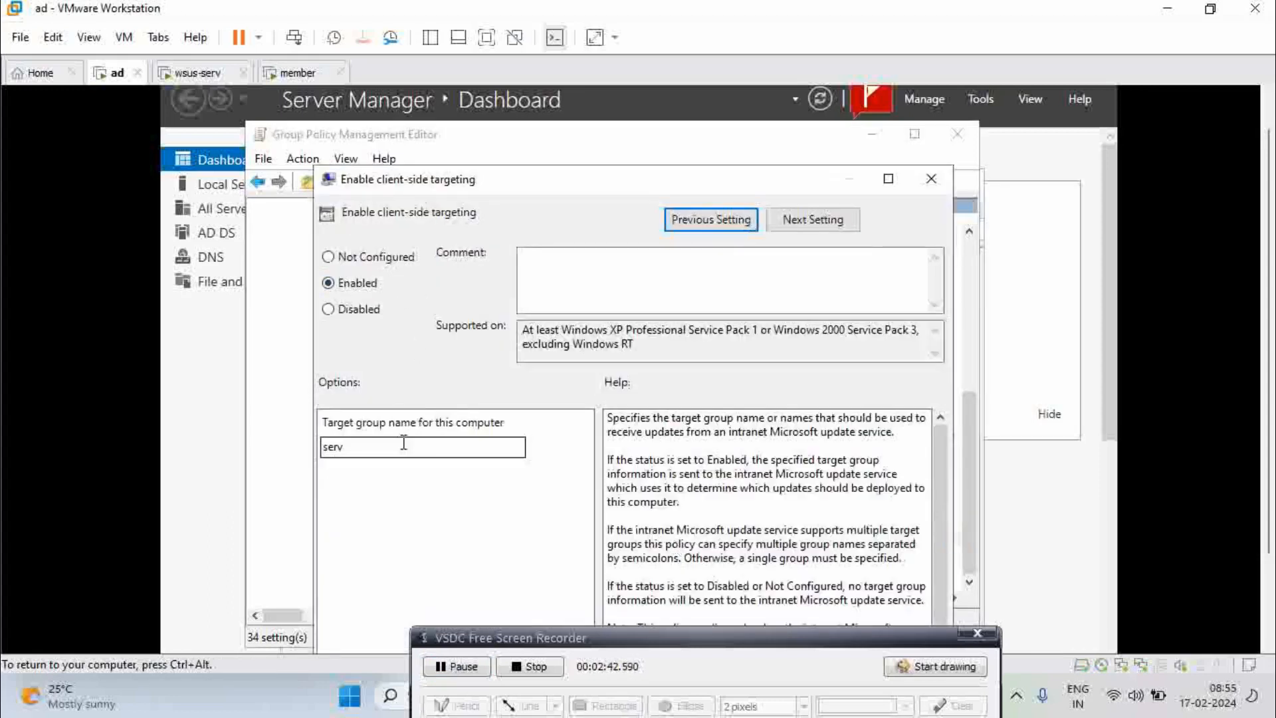
drag(376, 449, 277, 461)
text(s)
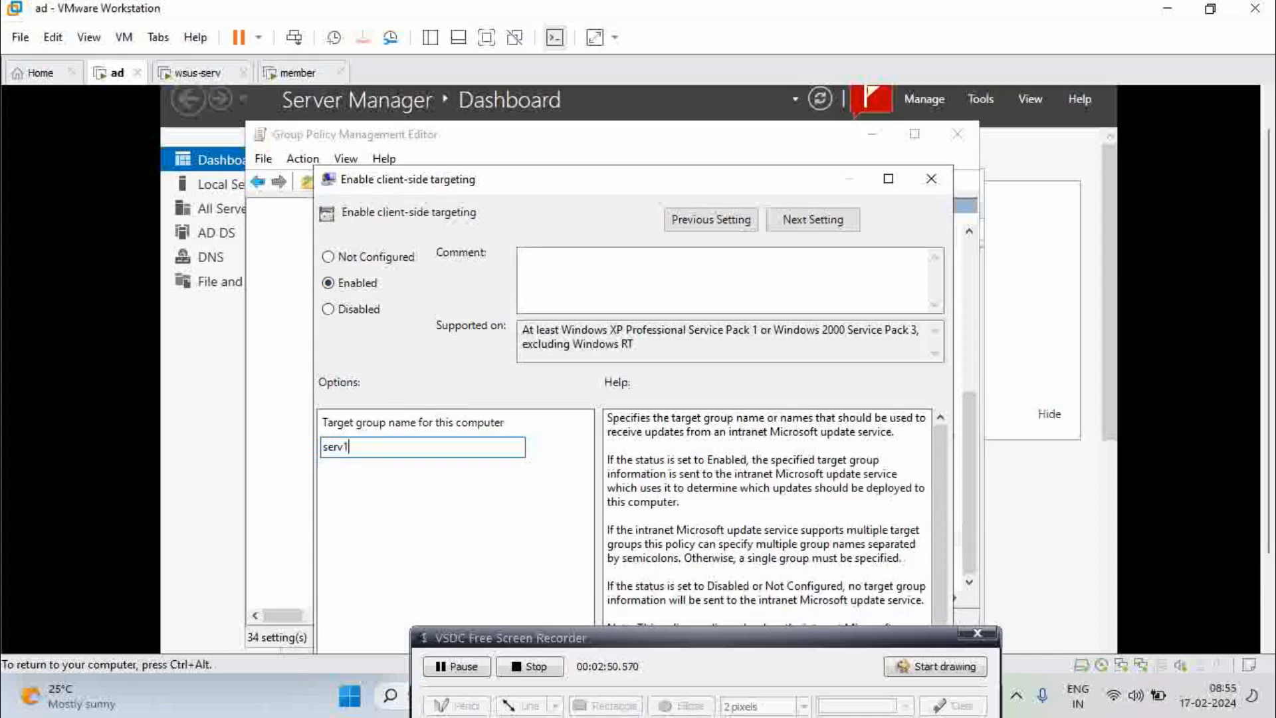
drag(1269, 343, 1272, 461)
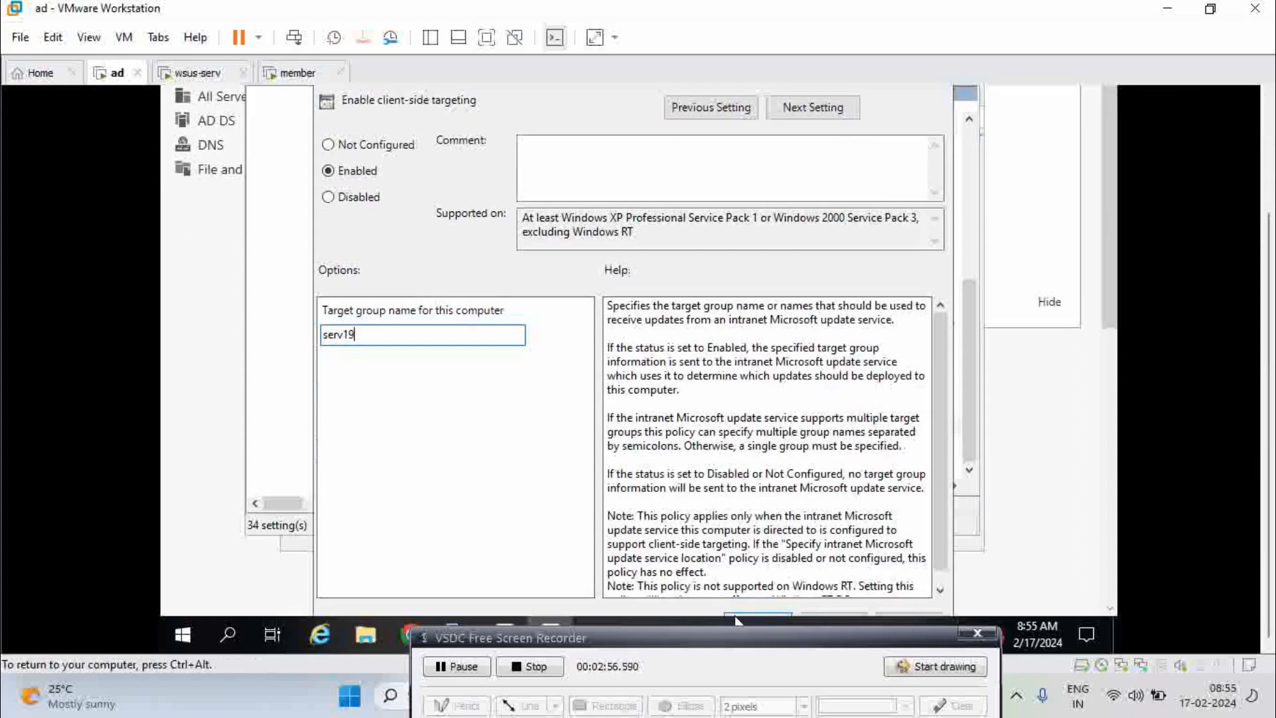
click(734, 619)
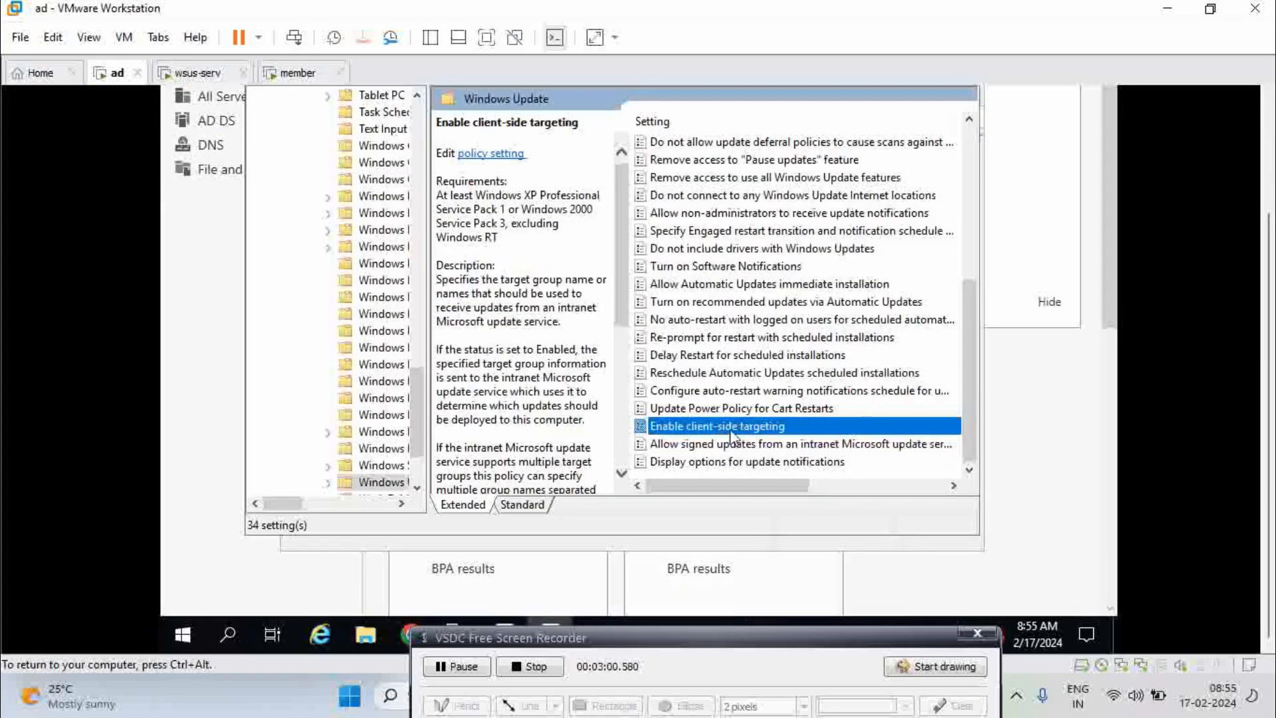
Step: Recheck the saved target group name in Enable client-side targeting, and close the Group Policy Management Editor and Group Policy Management
double_click(731, 431)
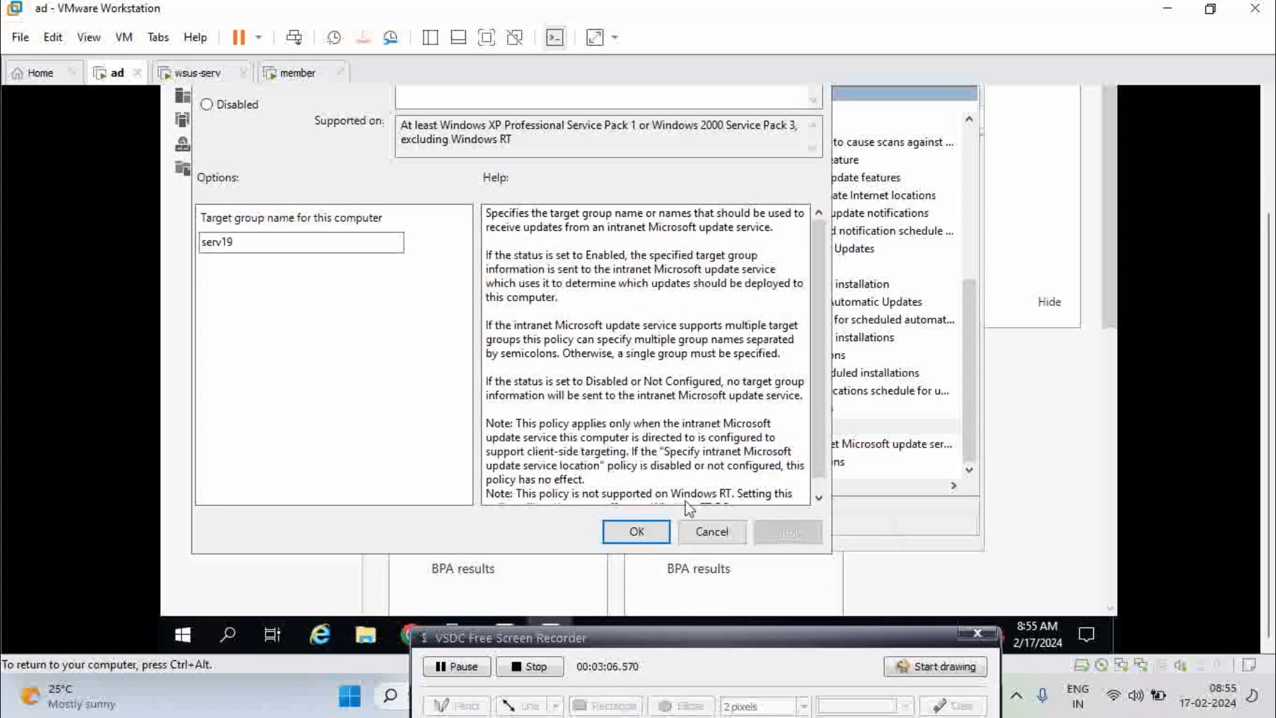
click(707, 535)
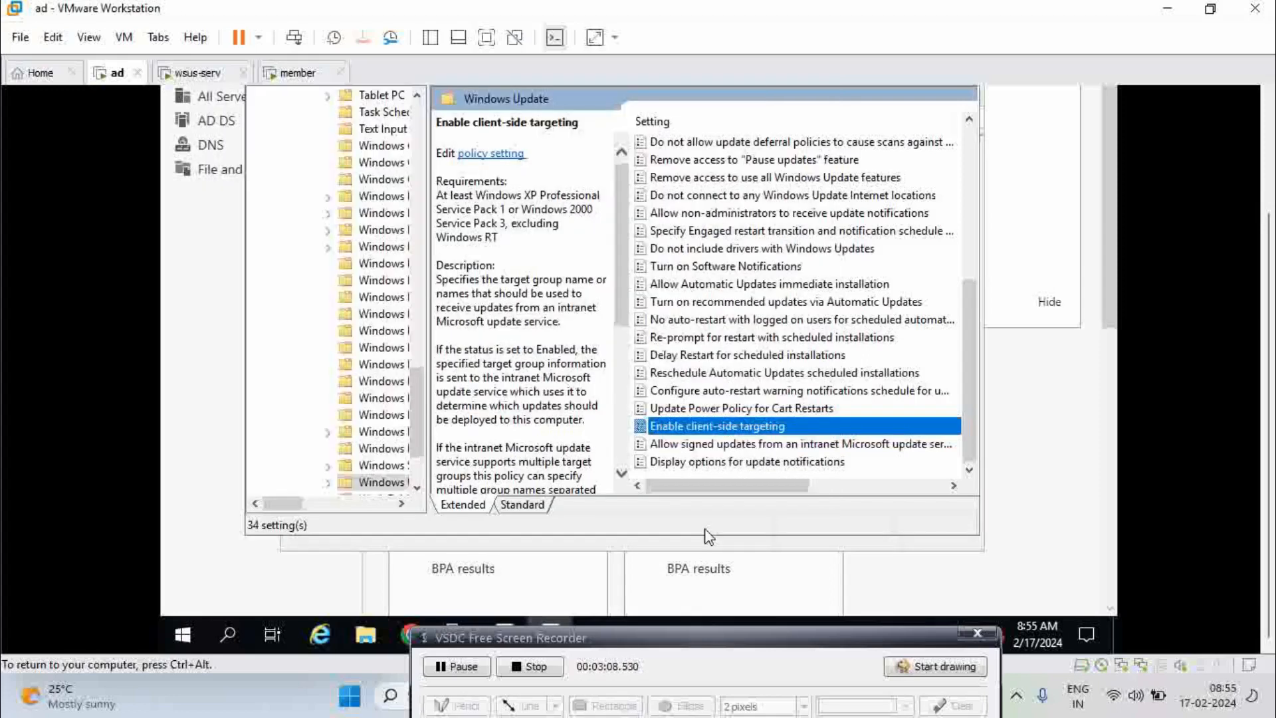
drag(1267, 393, 1268, 266)
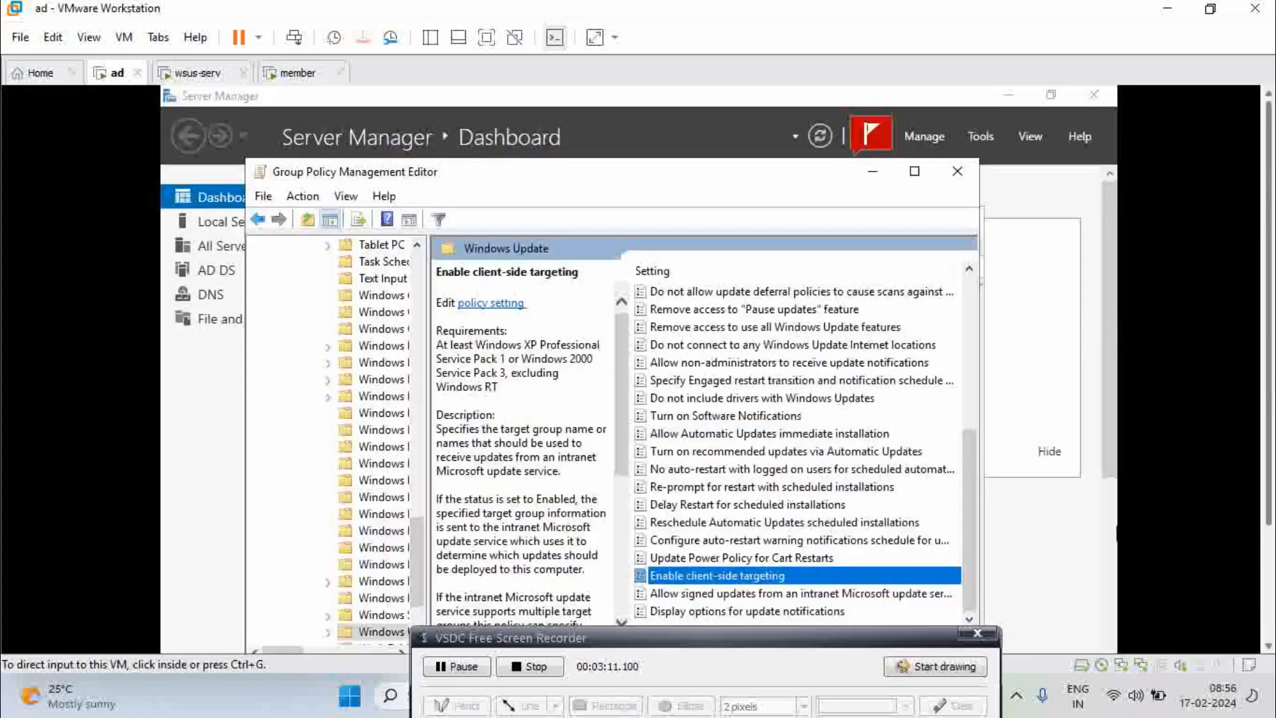
click(253, 220)
click(964, 173)
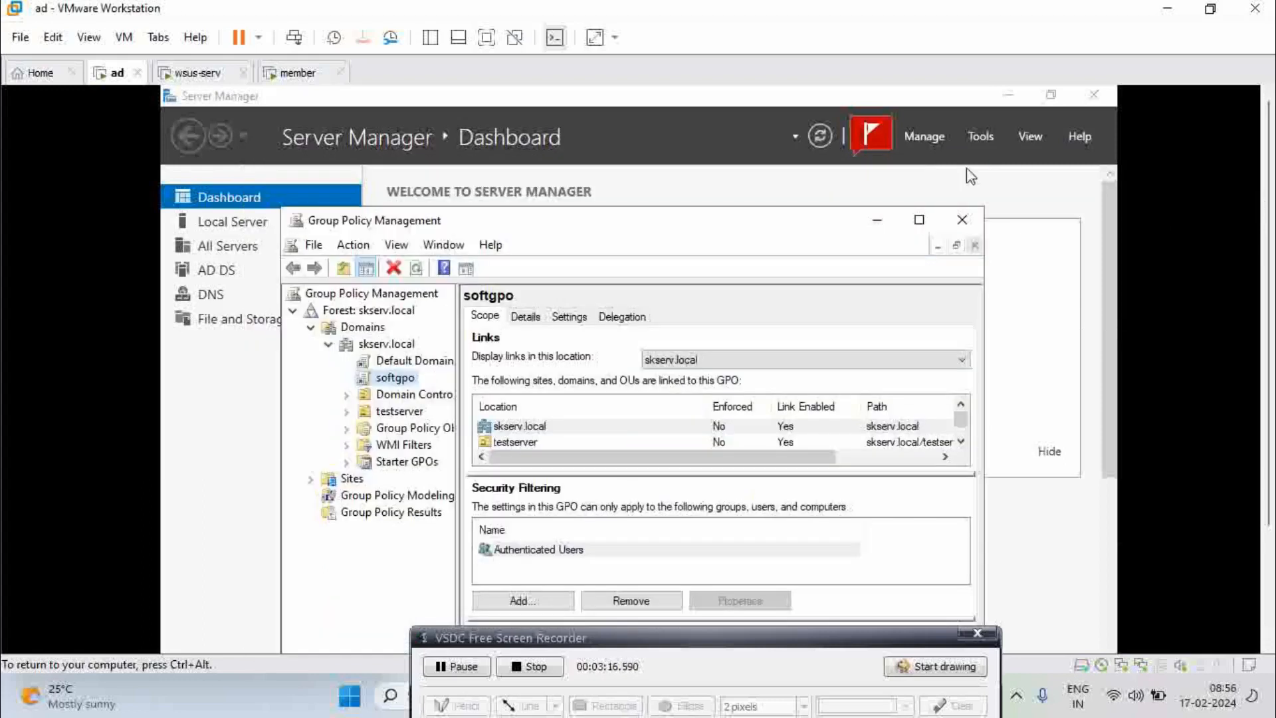
click(963, 220)
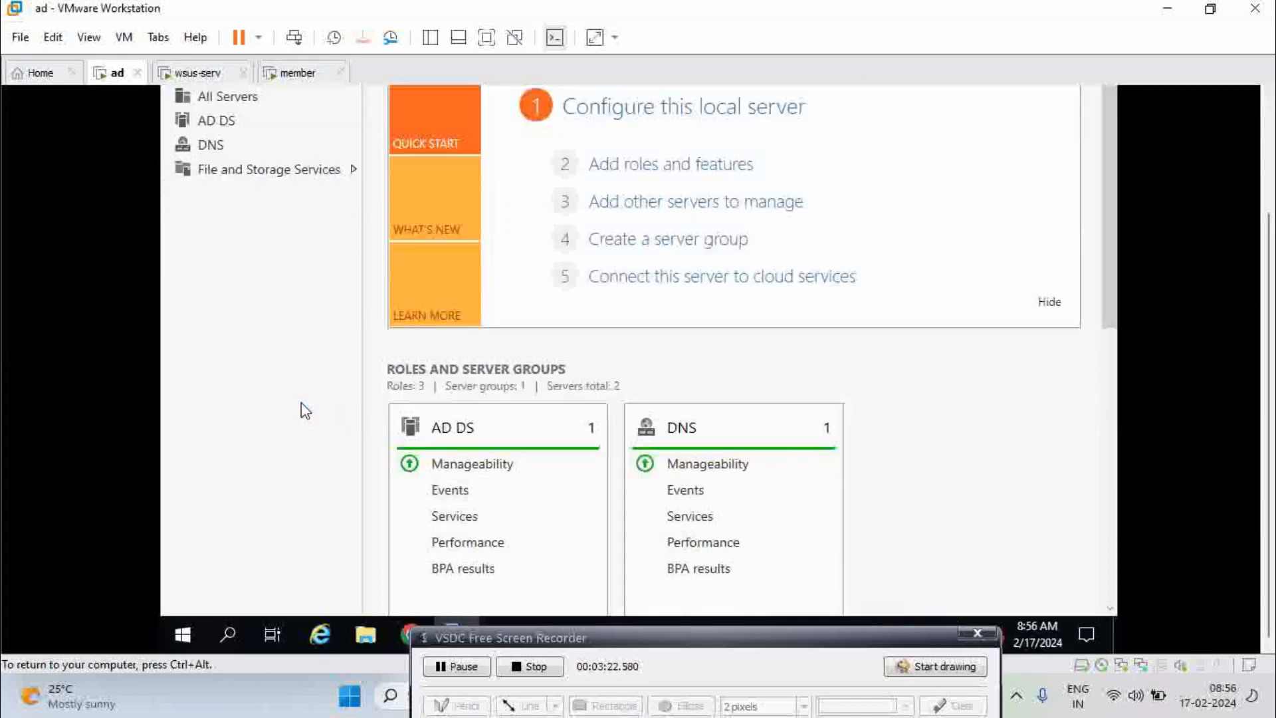
Step: Force a Group Policy update on the ad virtual machine by running gpupdate /force in a Command Prompt
key(super+r)
key(Return)
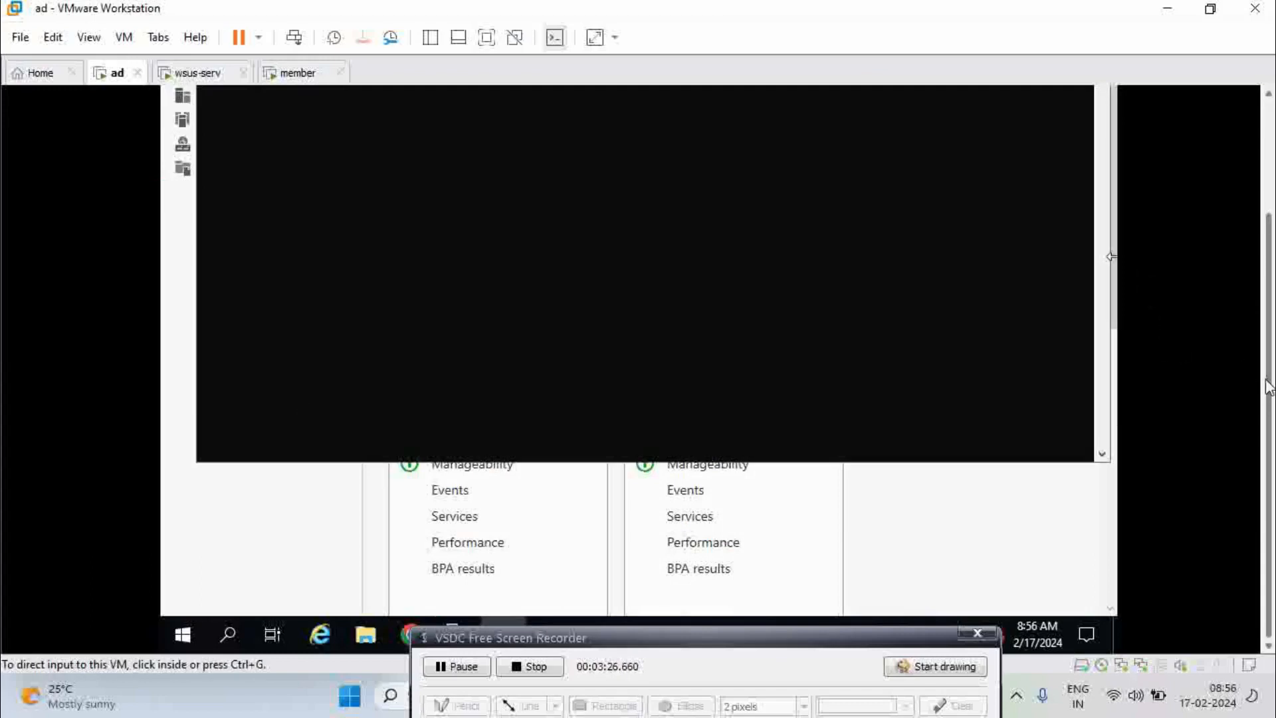
click(864, 312)
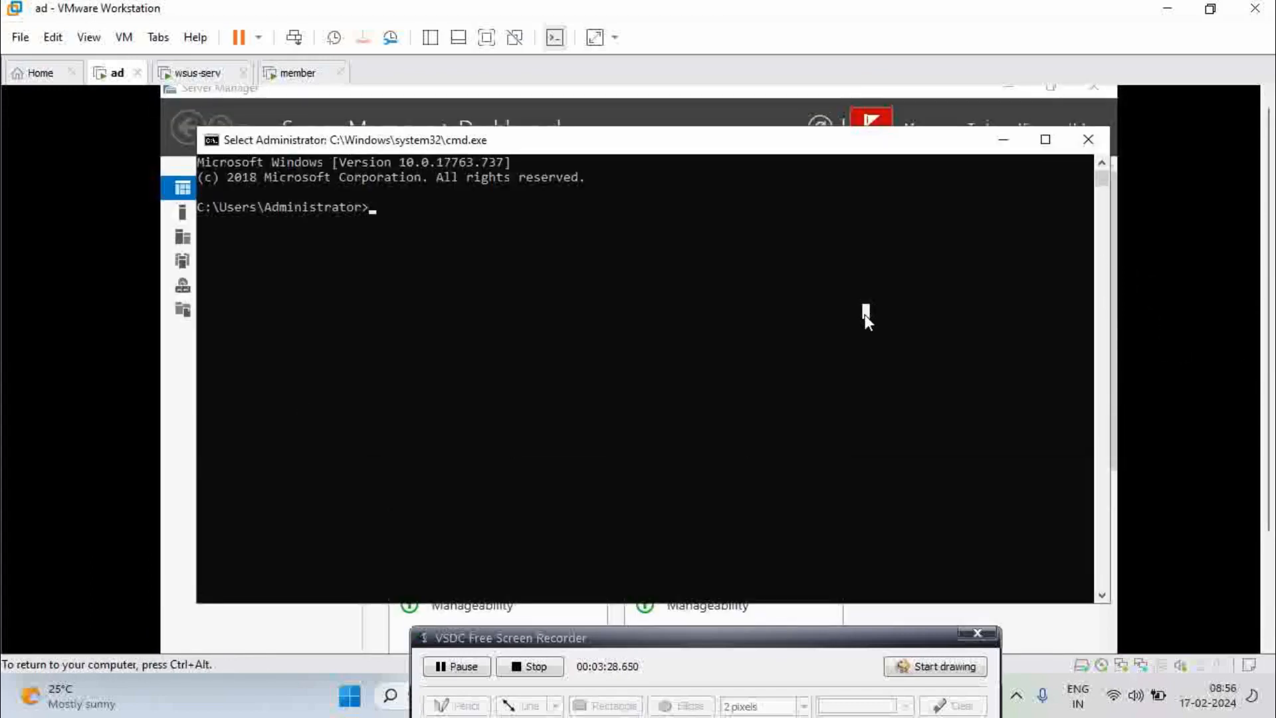
text(gpupda)
text(te /force)
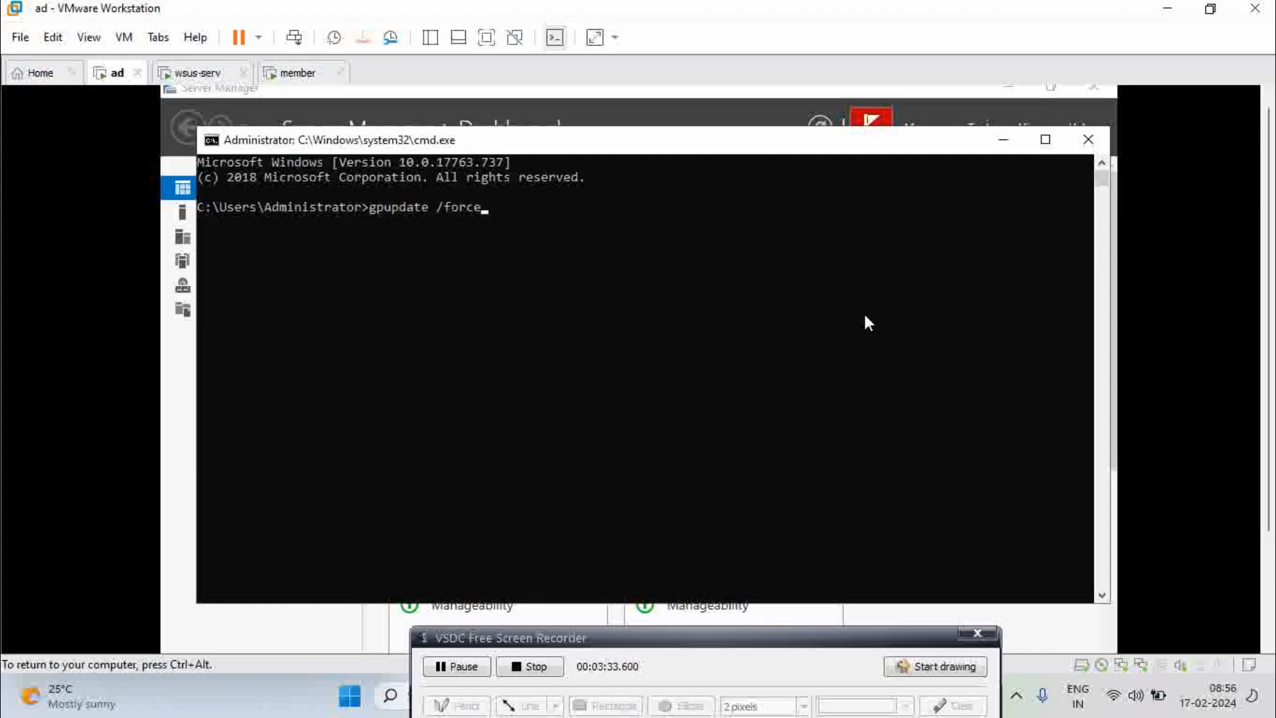
key(Return)
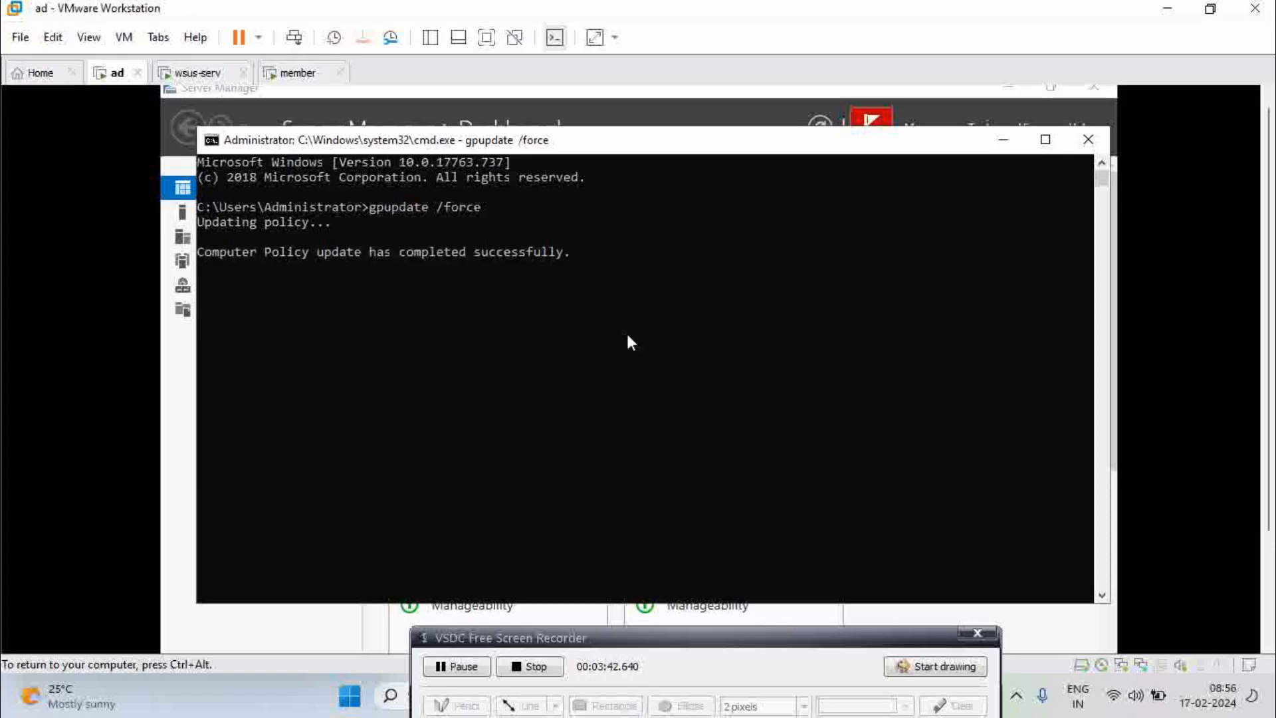
click(565, 359)
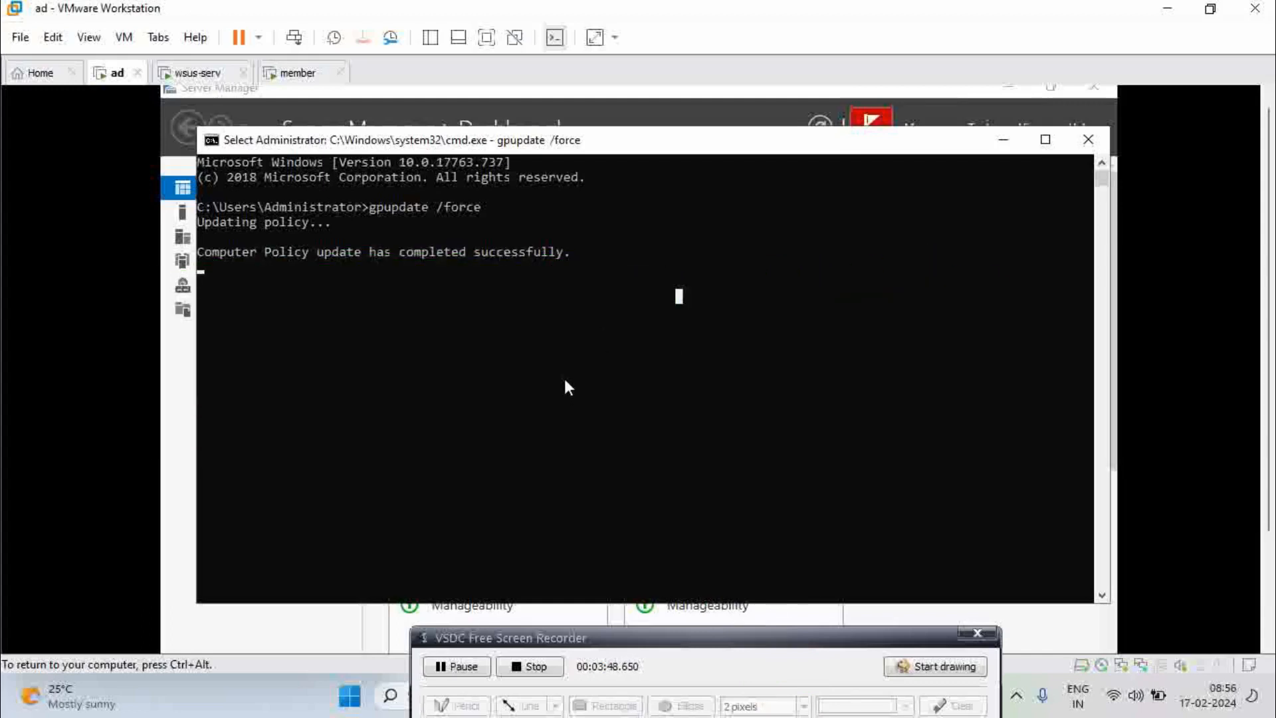
Step: Switch to the member virtual machine and try to force a Group Policy update with gpupdate /force in a Command Prompt
click(301, 77)
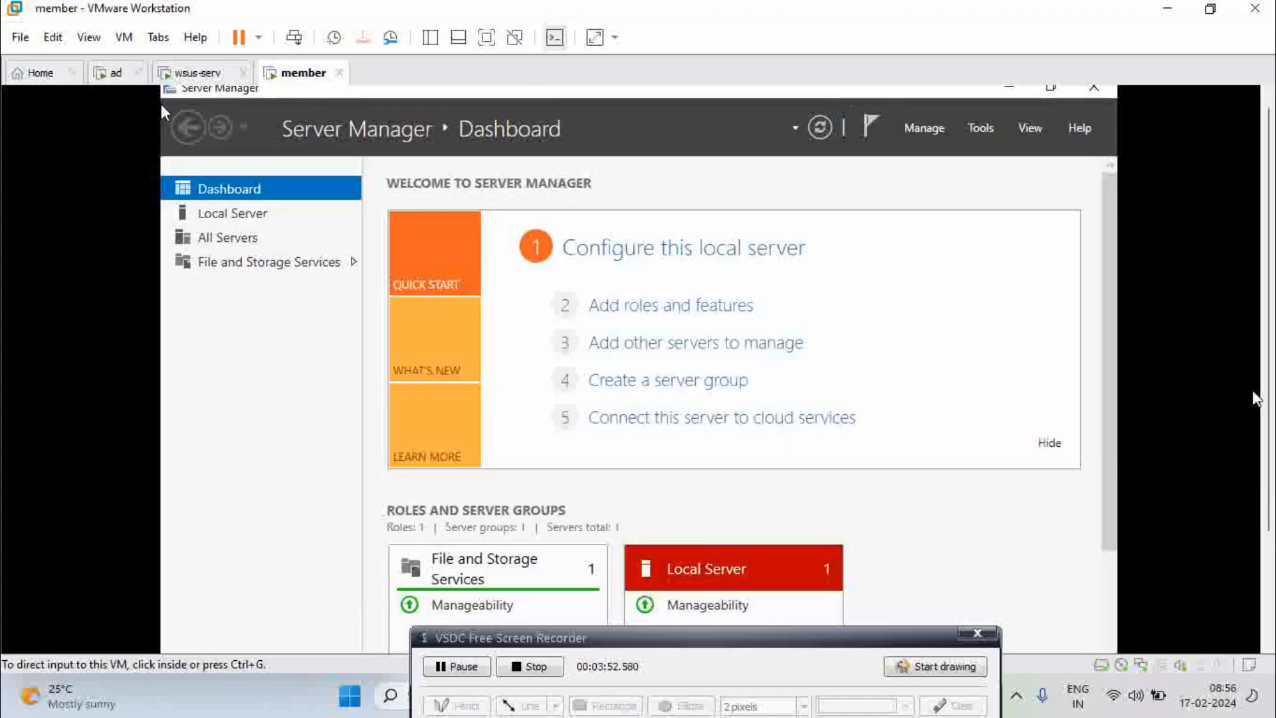
scroll(1269, 399, down, 2)
click(139, 348)
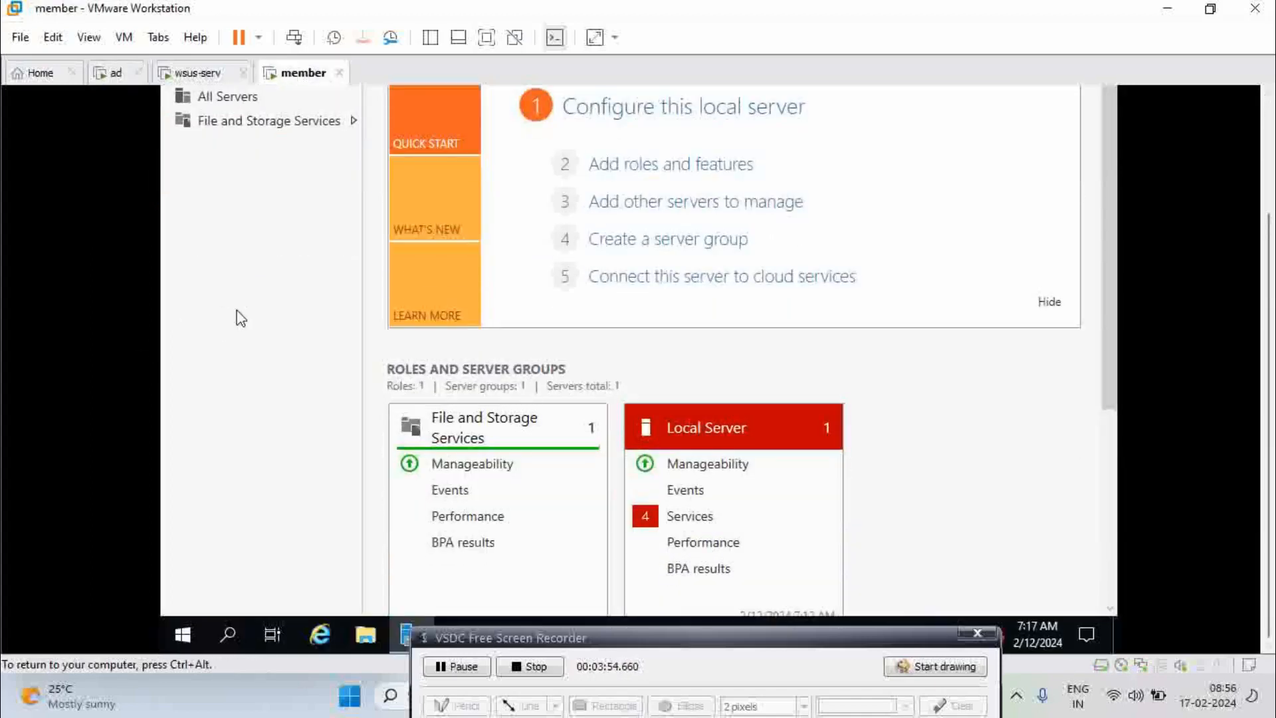
key(super+r)
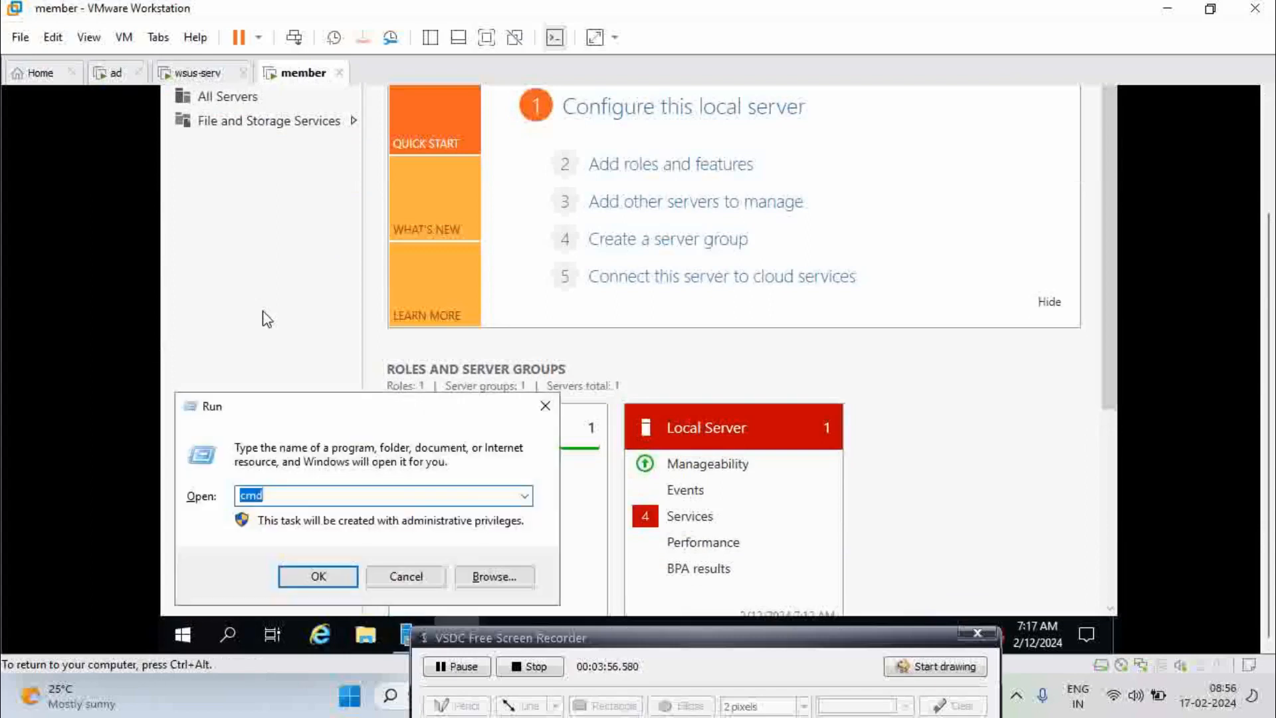
key(Return)
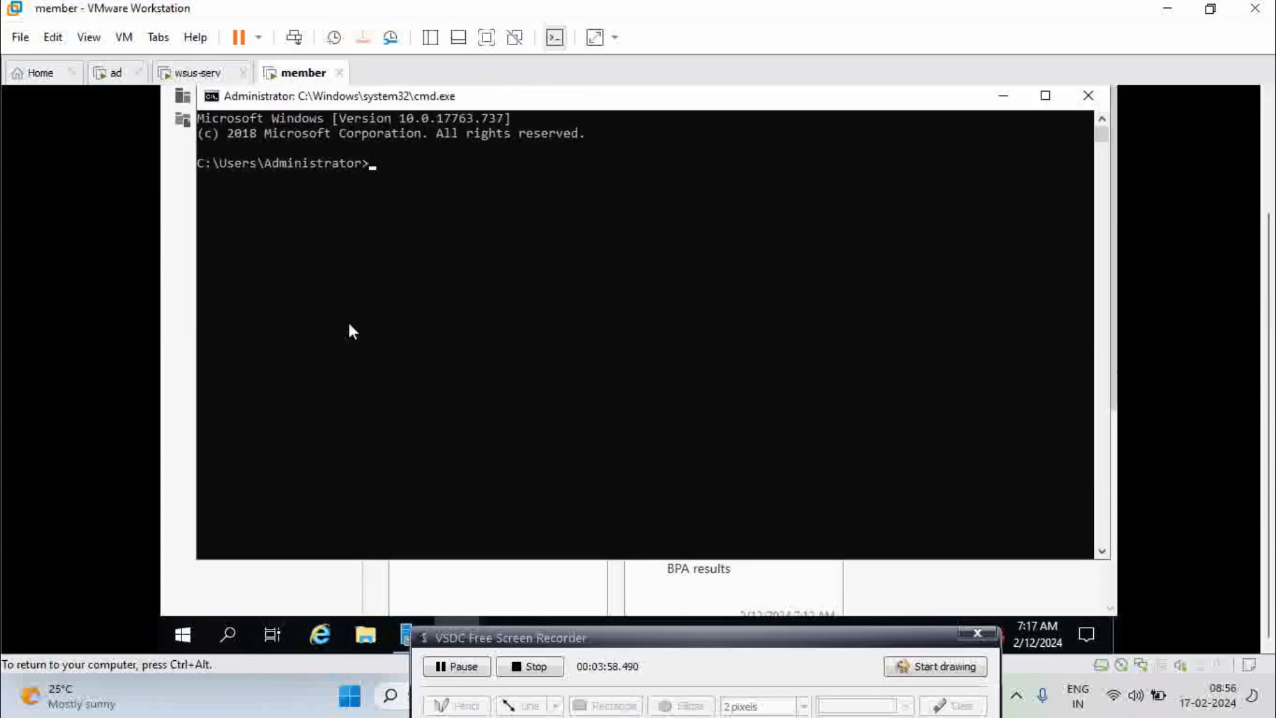
text(gpupdate /force)
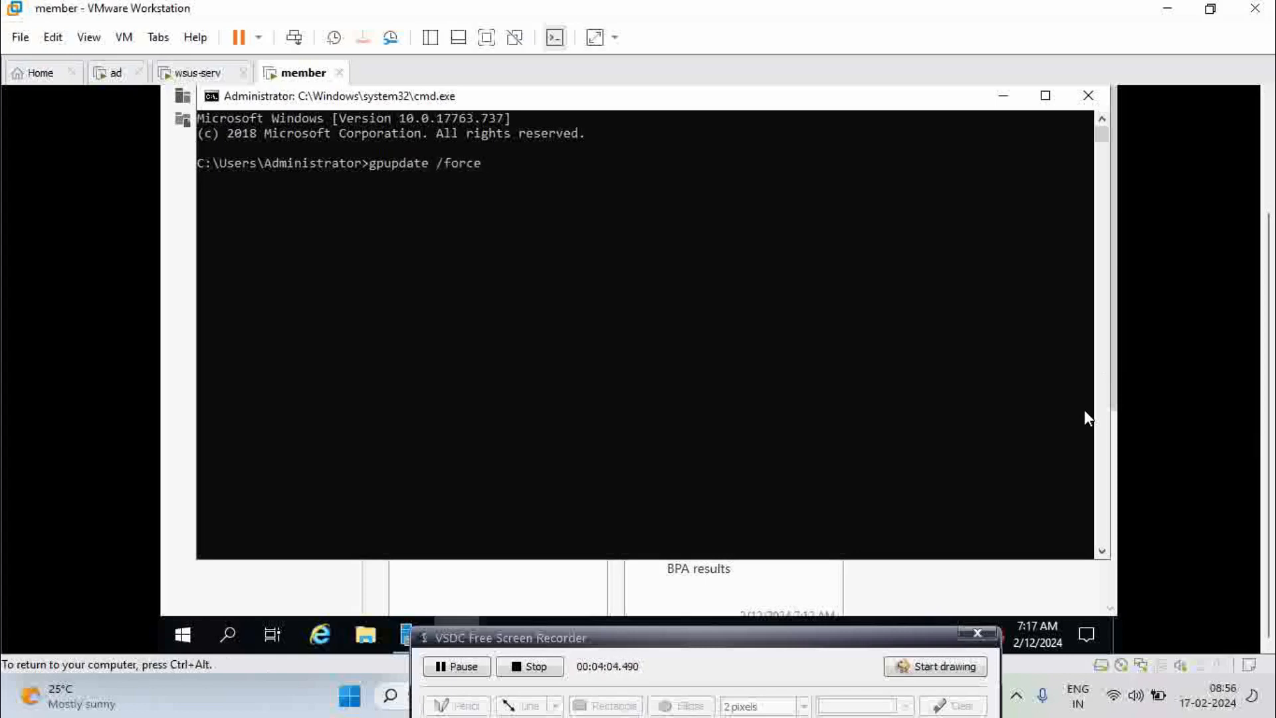
key(Return)
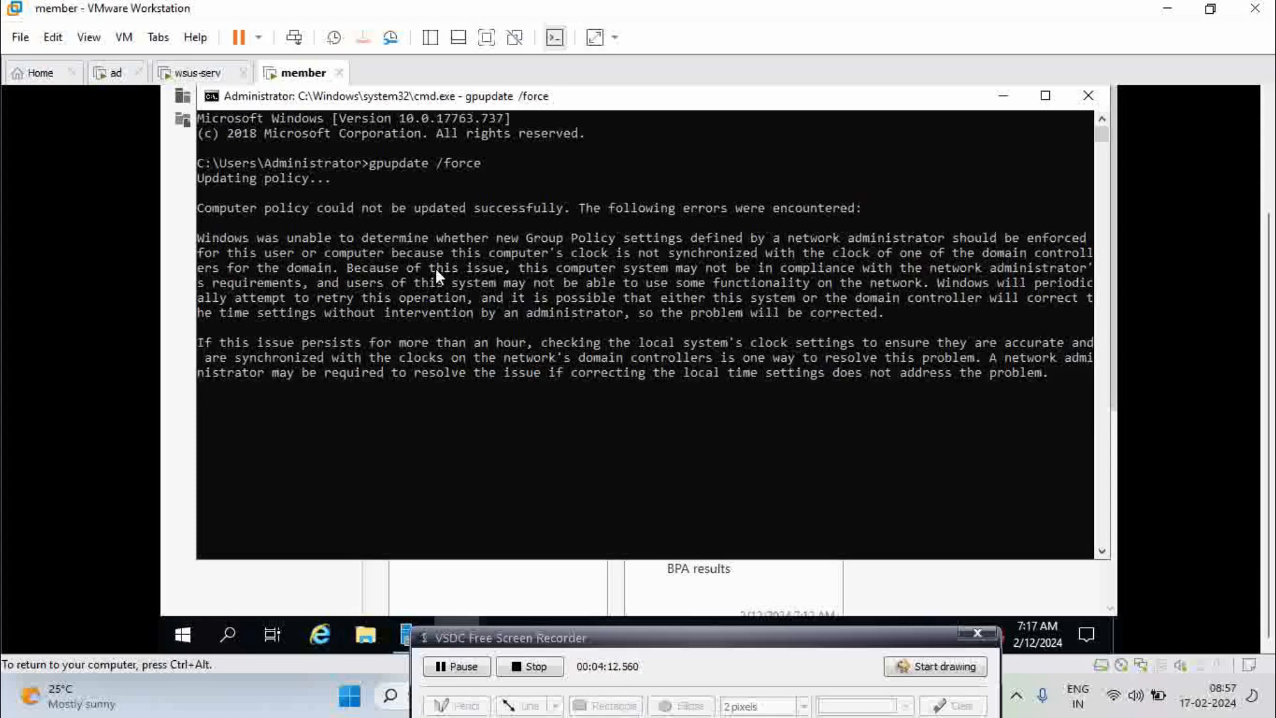
click(448, 668)
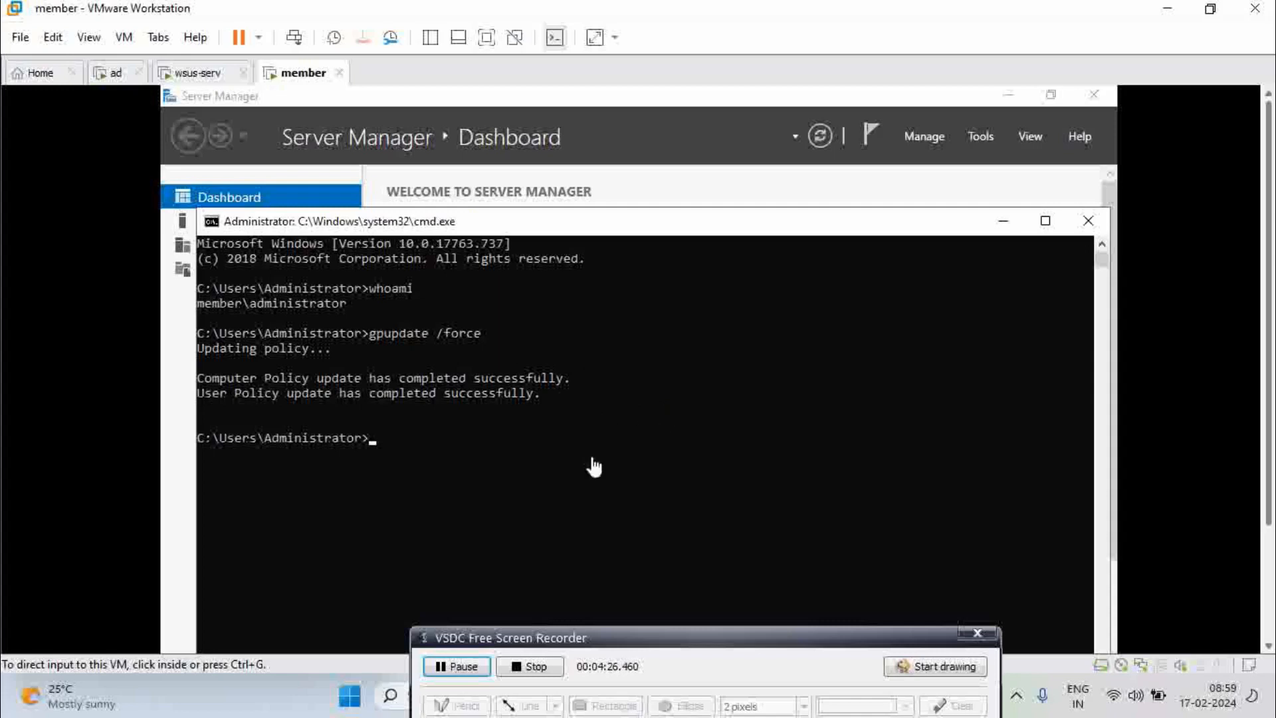
Step: Generate the Resultant Set of Policy report on the member virtual machine by running rsop.msc
click(572, 482)
text(ro)
key(BackSpace)
text(sop.msc)
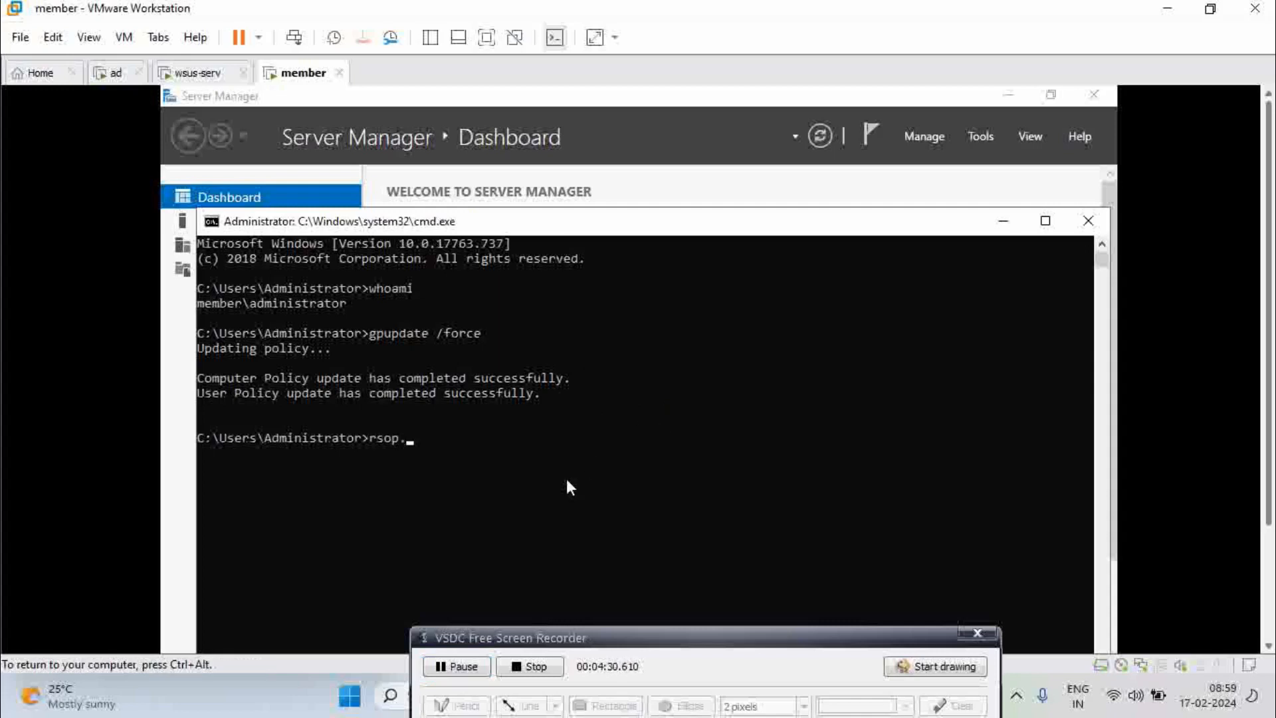
key(Return)
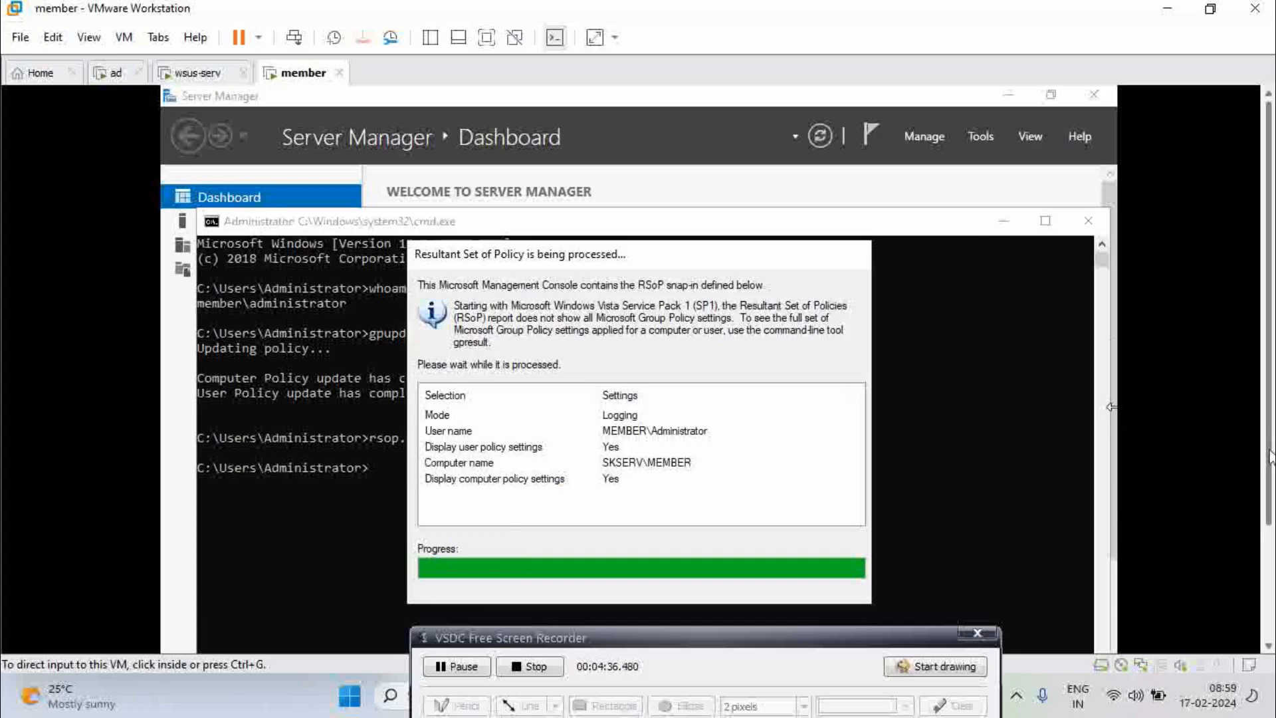
drag(1269, 457, 1269, 509)
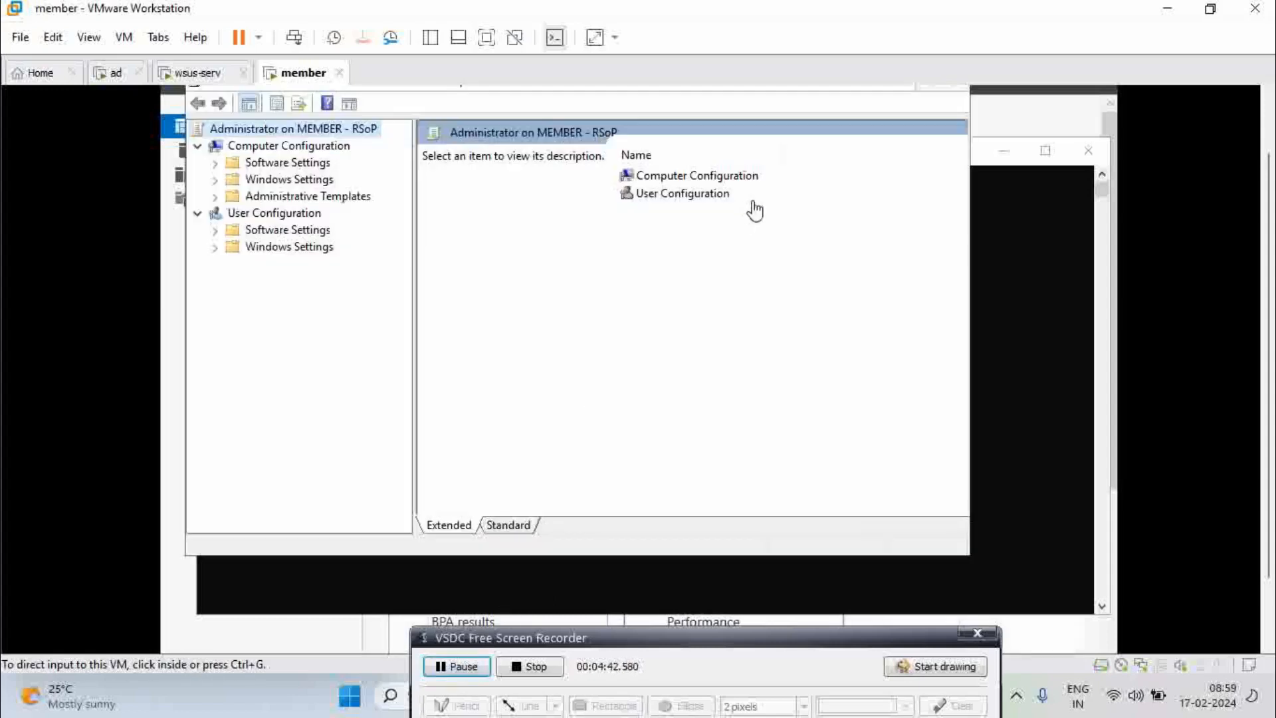
Step: Open the Windows Update settings in the report, within Windows Components under Computer Configuration's Administrative Templates
double_click(684, 174)
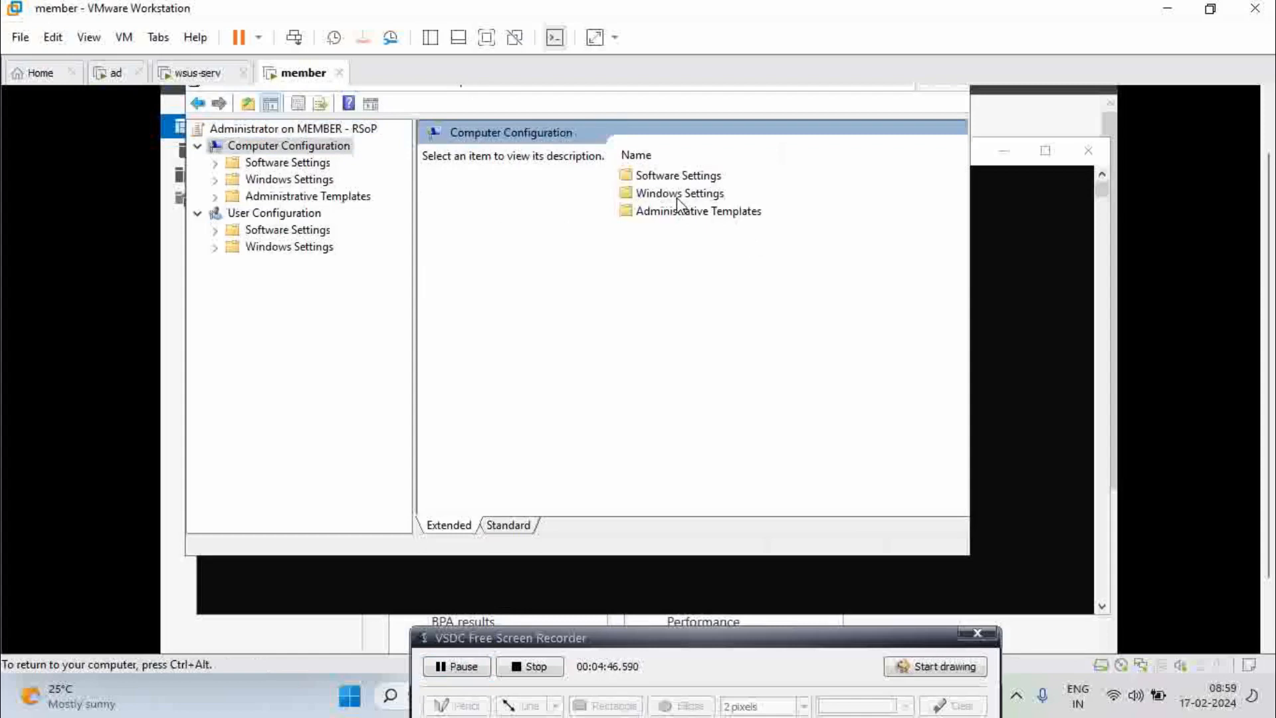
double_click(690, 194)
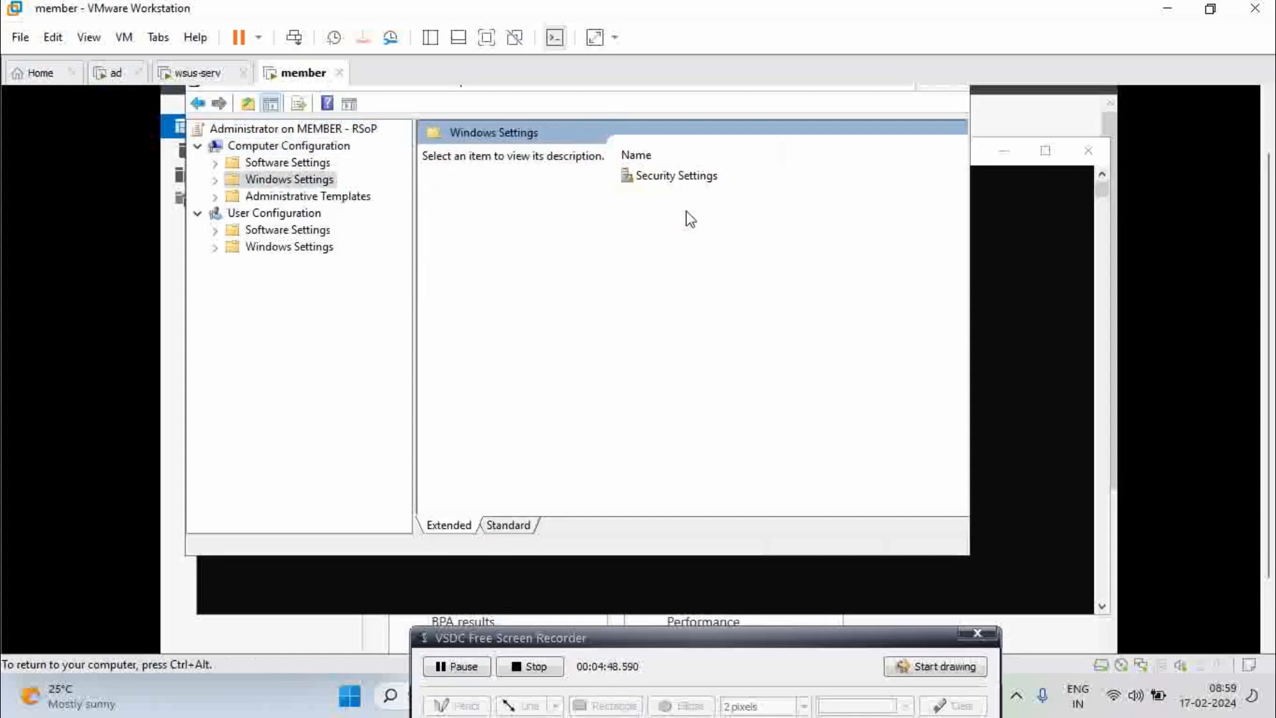
click(267, 196)
double_click(738, 181)
double_click(714, 177)
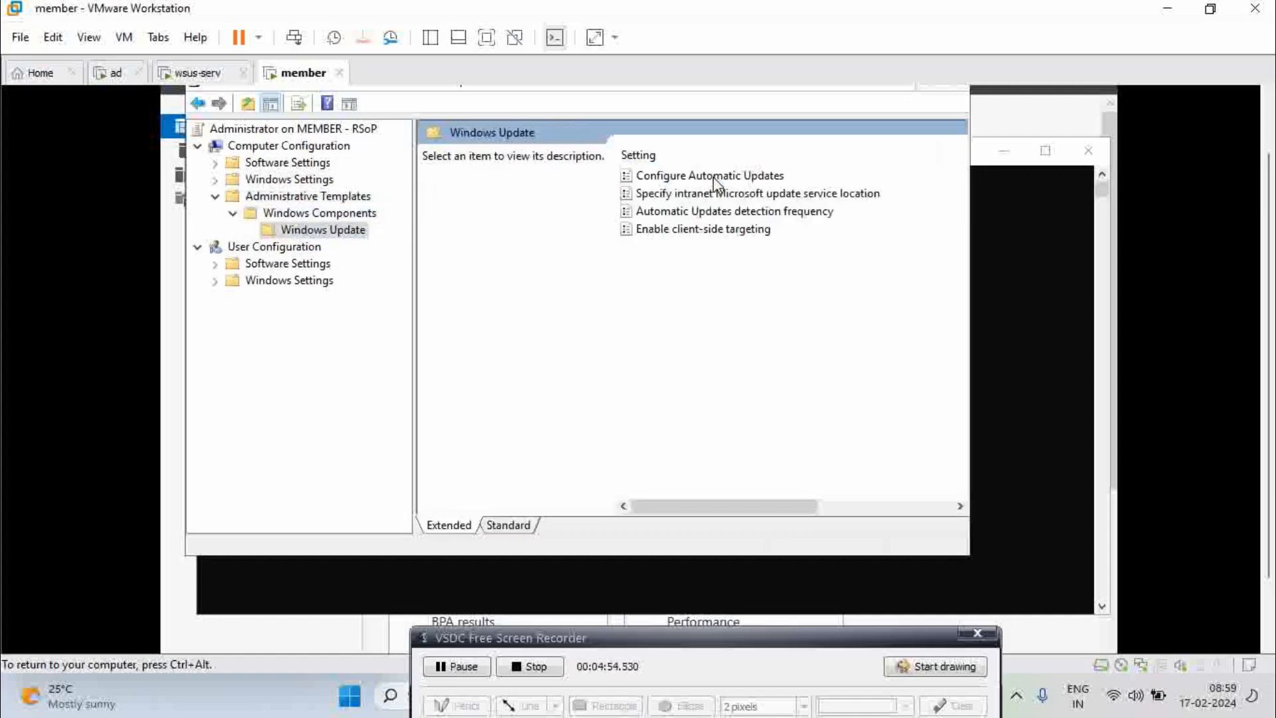
Step: Check the target group name applied by Enable client-side targeting, and close Resultant Set of Policy without saving the console settings
double_click(701, 231)
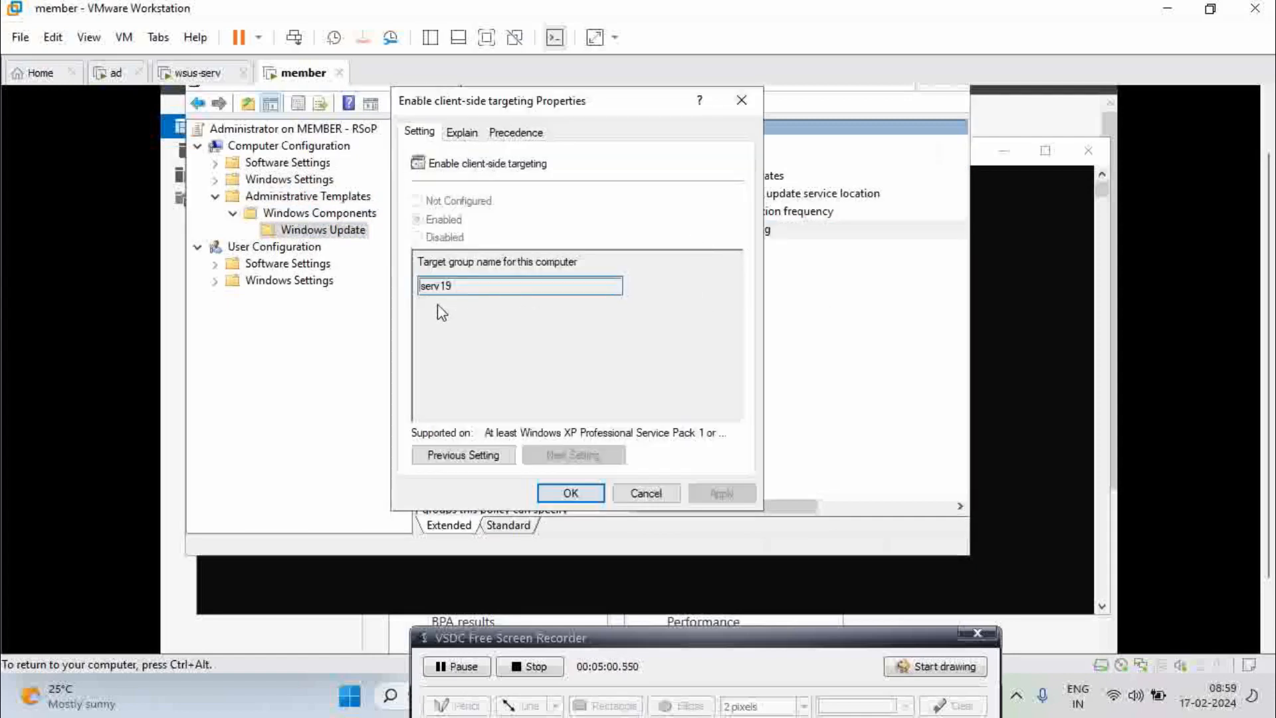
click(646, 492)
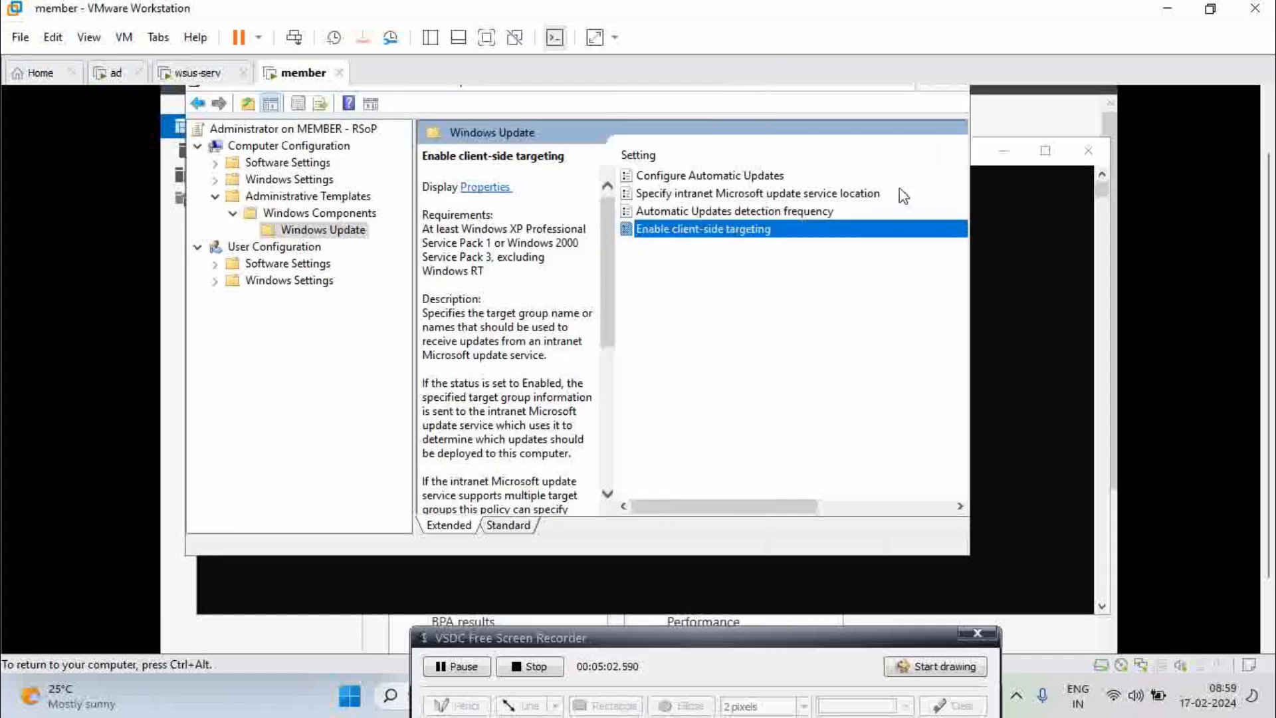
drag(1267, 336, 1268, 276)
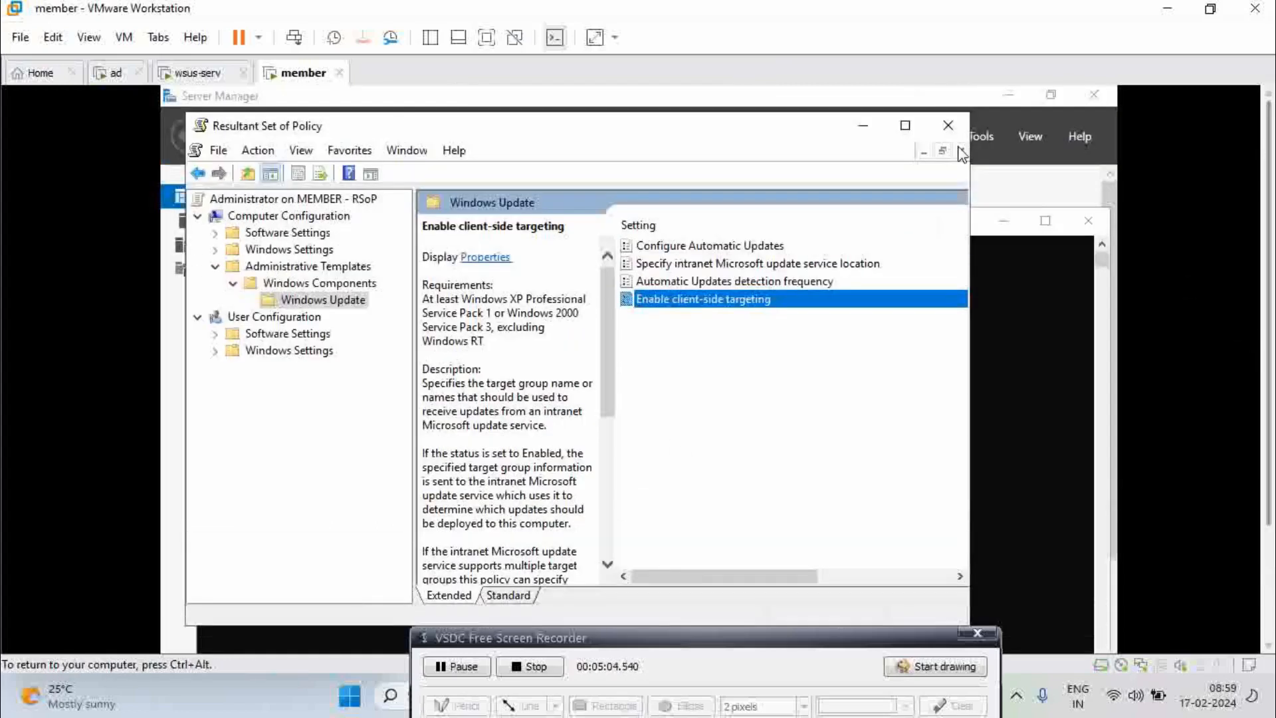
click(947, 124)
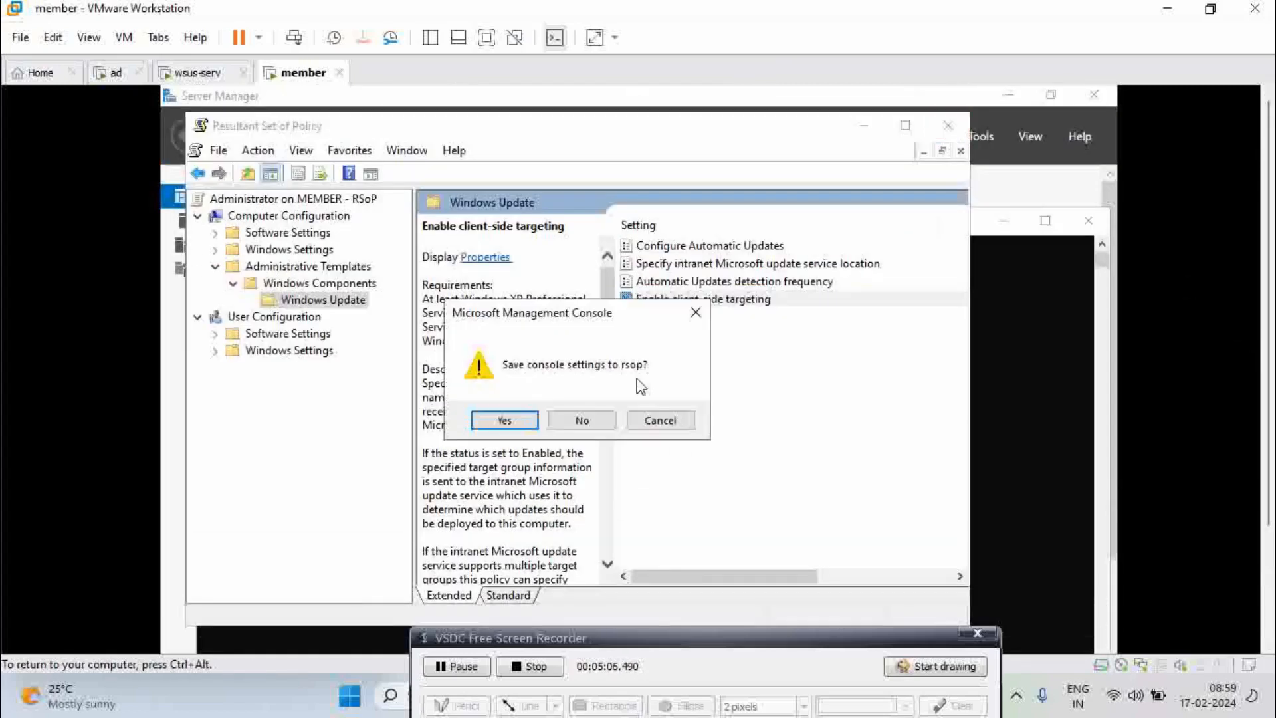
click(583, 420)
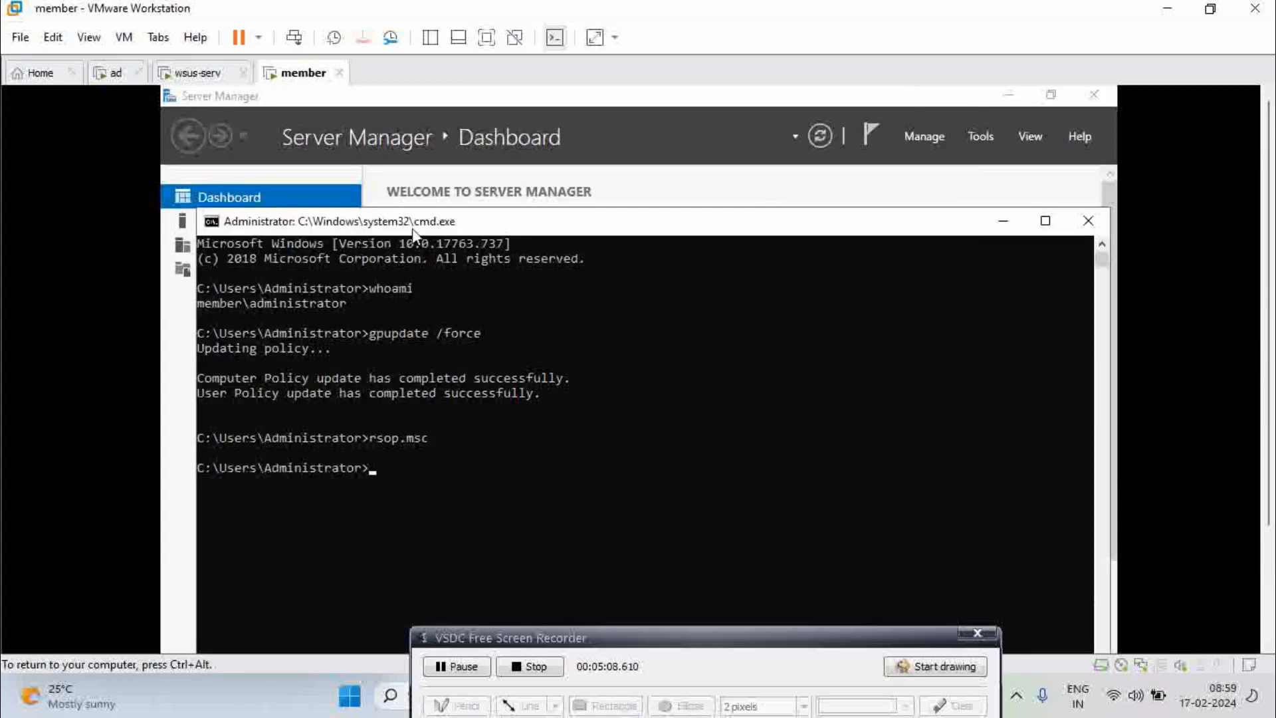
Step: On the wsus-serv virtual machine, set the WSUS Computers option to Use Group Policy or registry settings on computers
click(213, 86)
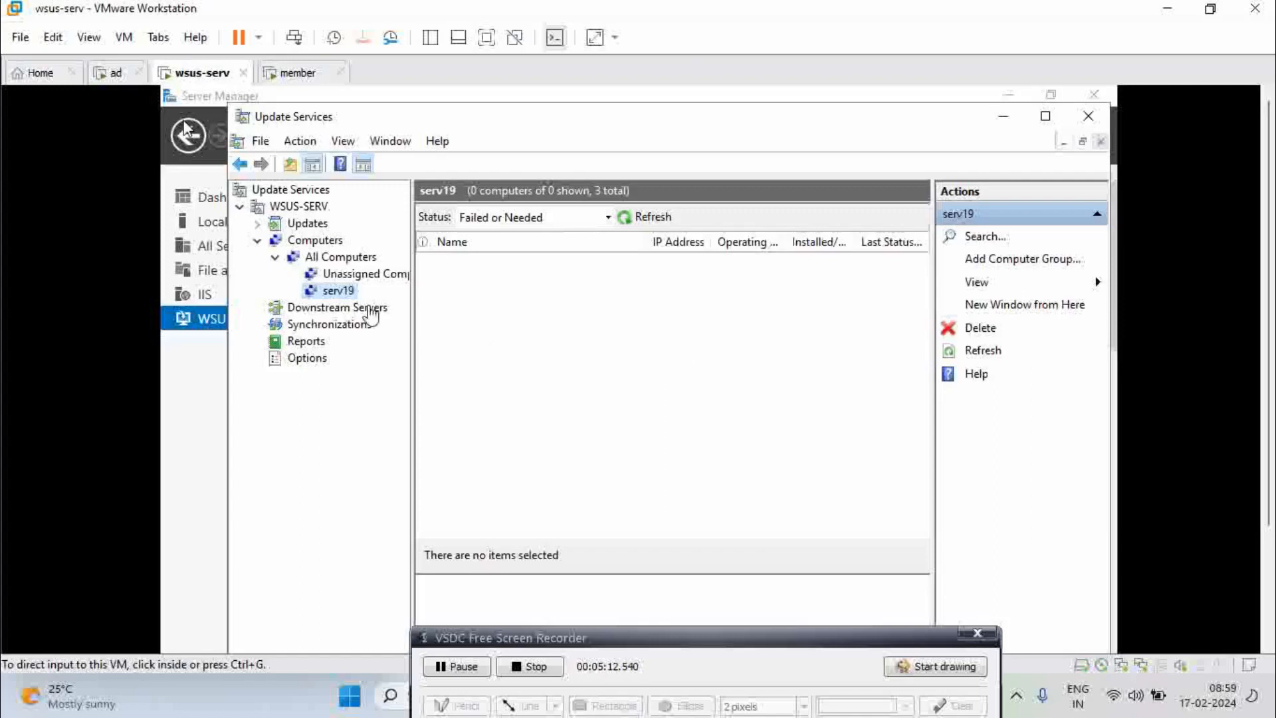
click(310, 359)
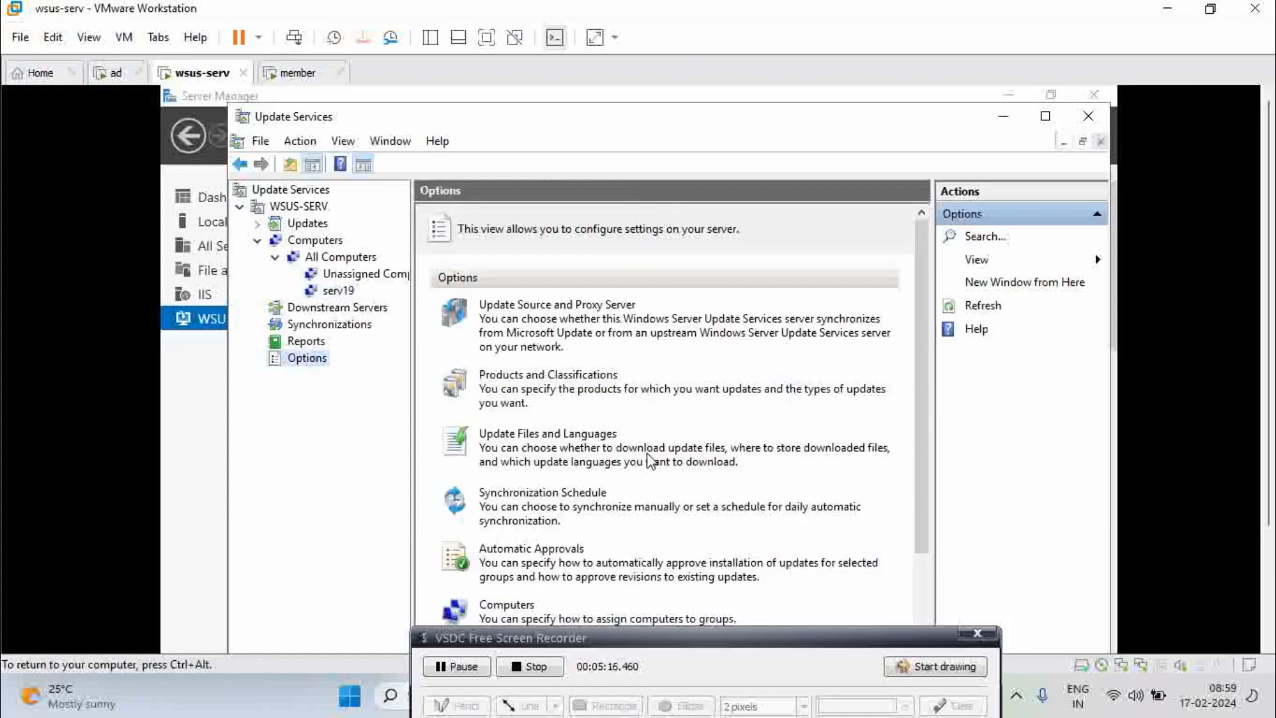
scroll(652, 463, down, 3)
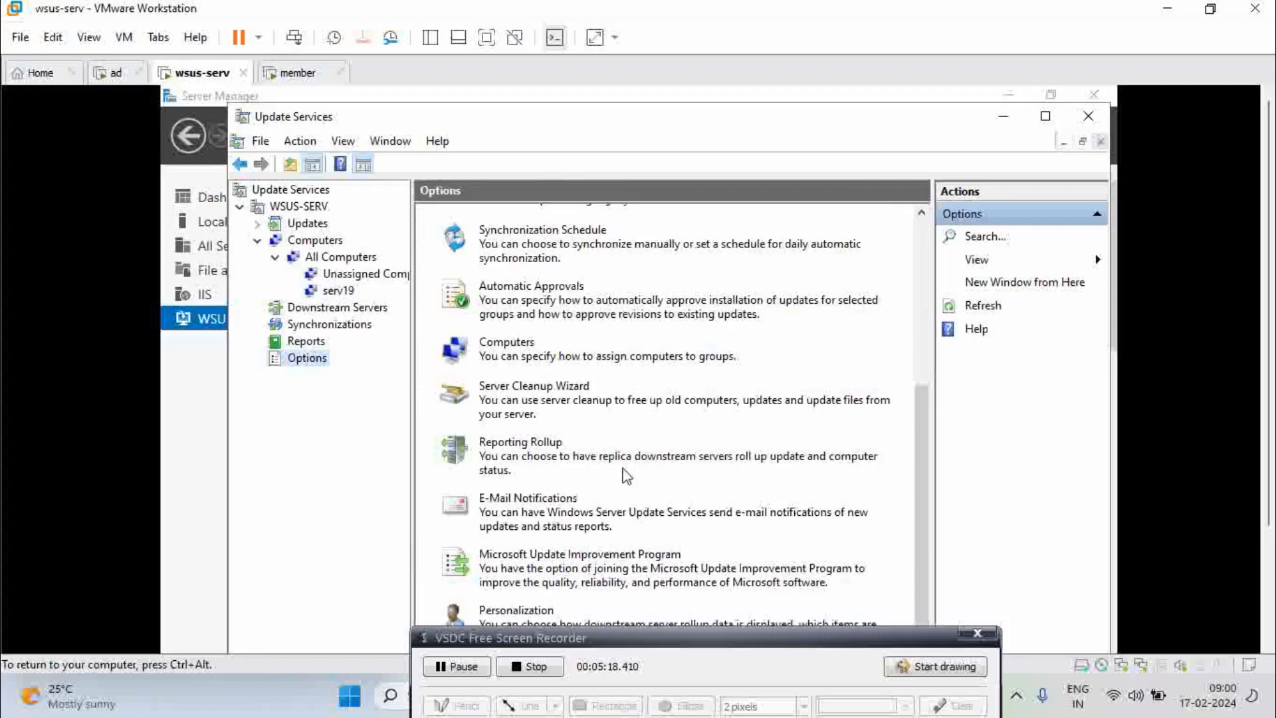
click(512, 349)
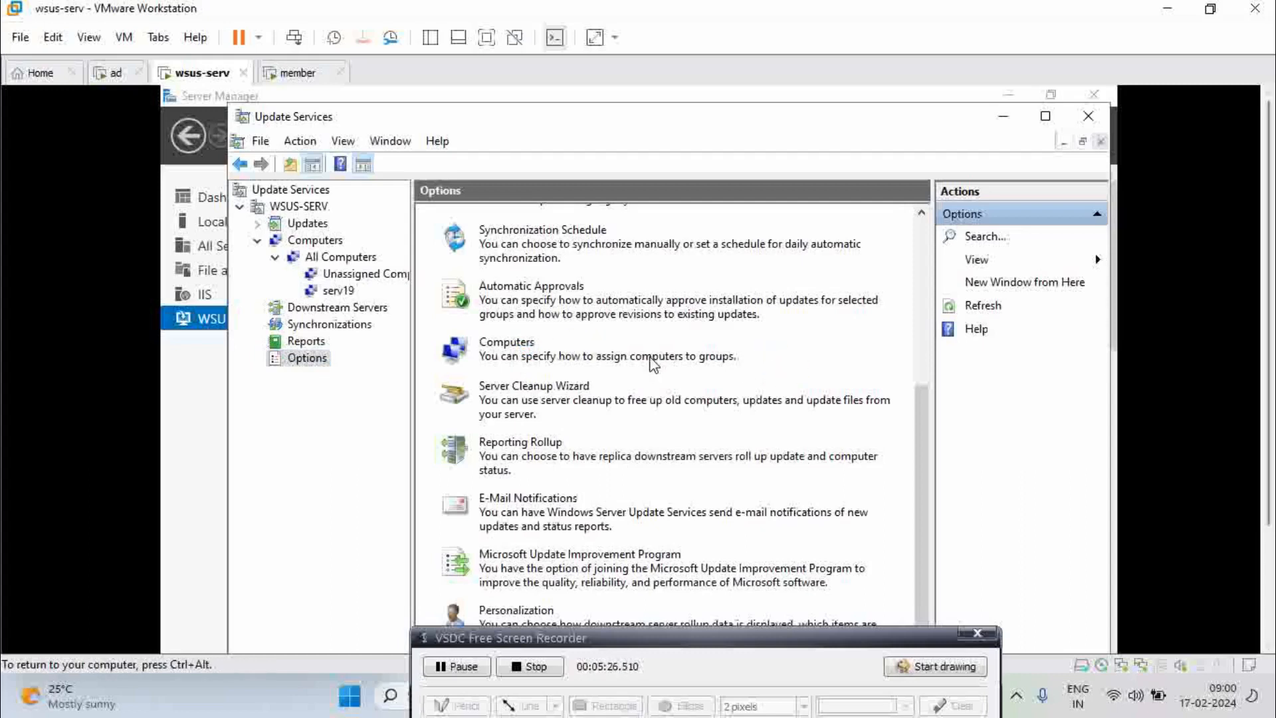
scroll(1269, 461, down, 3)
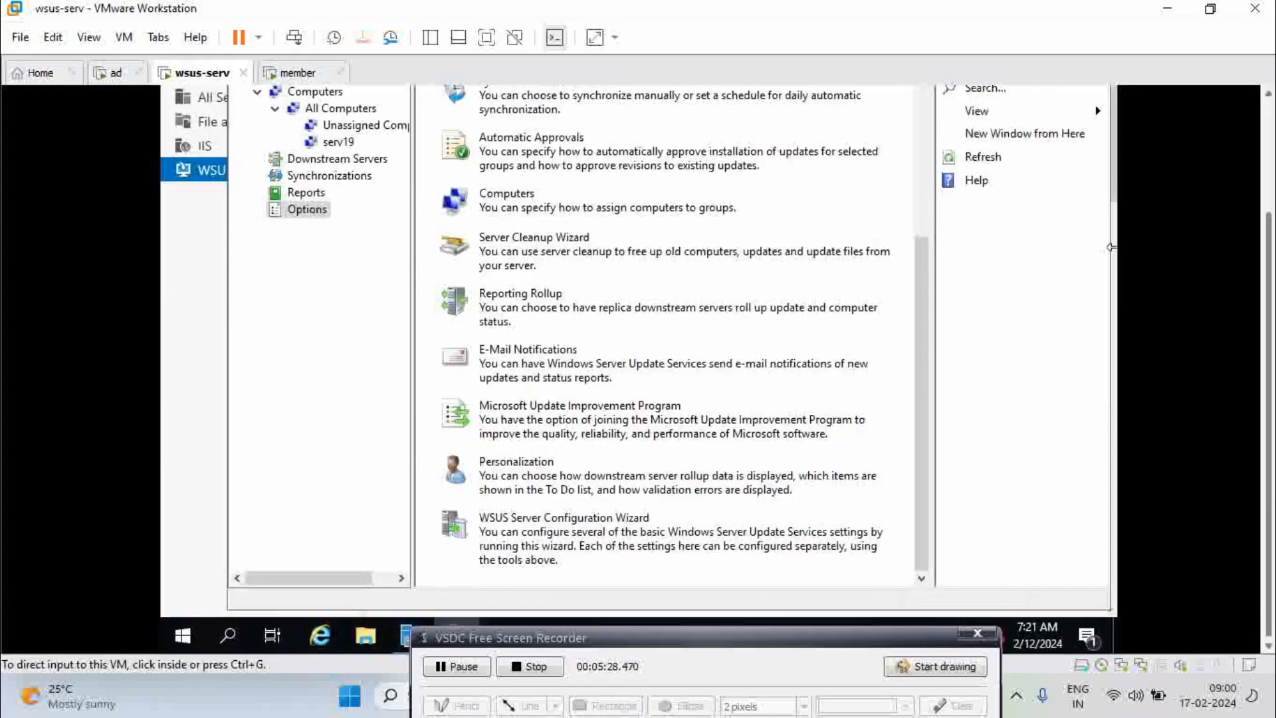
click(523, 198)
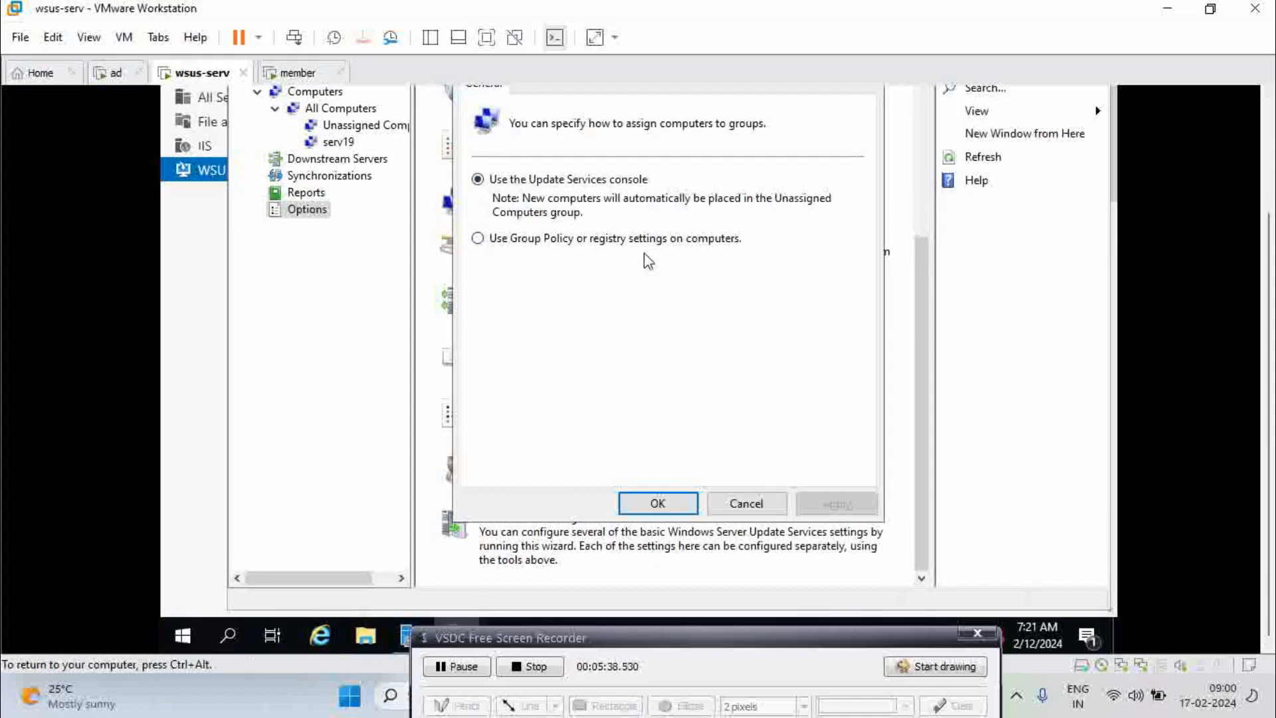
click(478, 239)
click(856, 508)
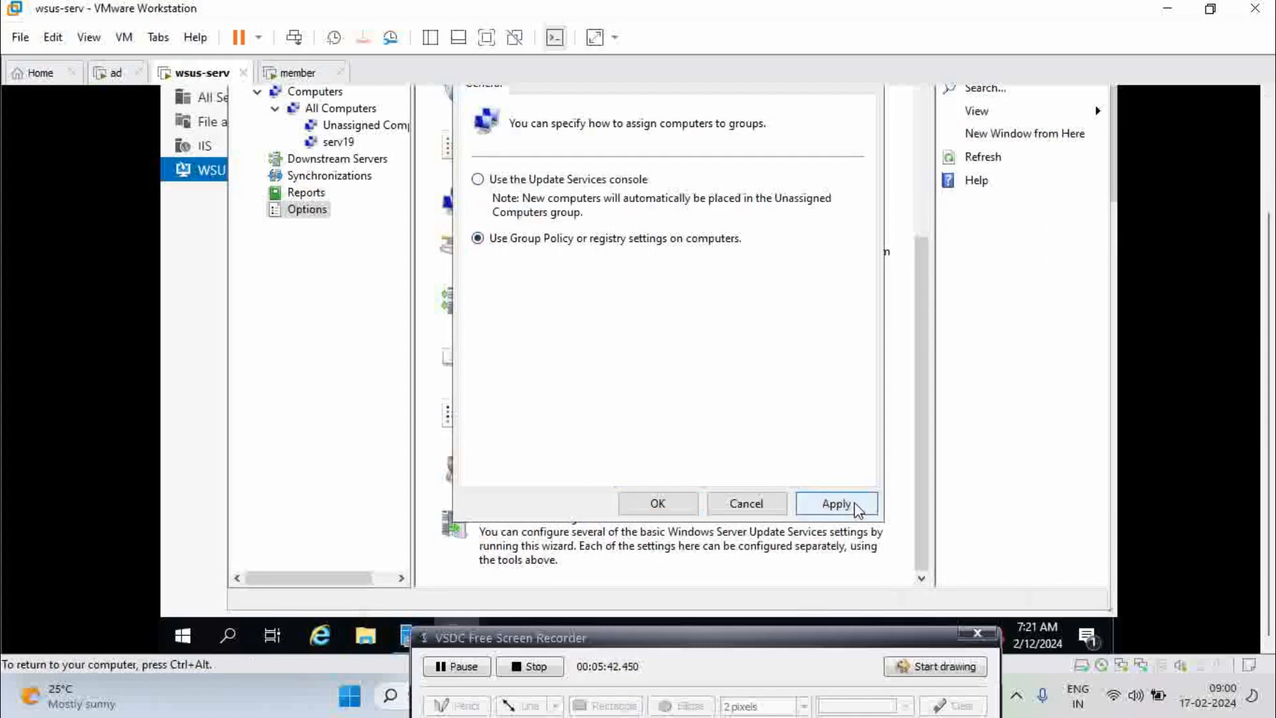
click(673, 506)
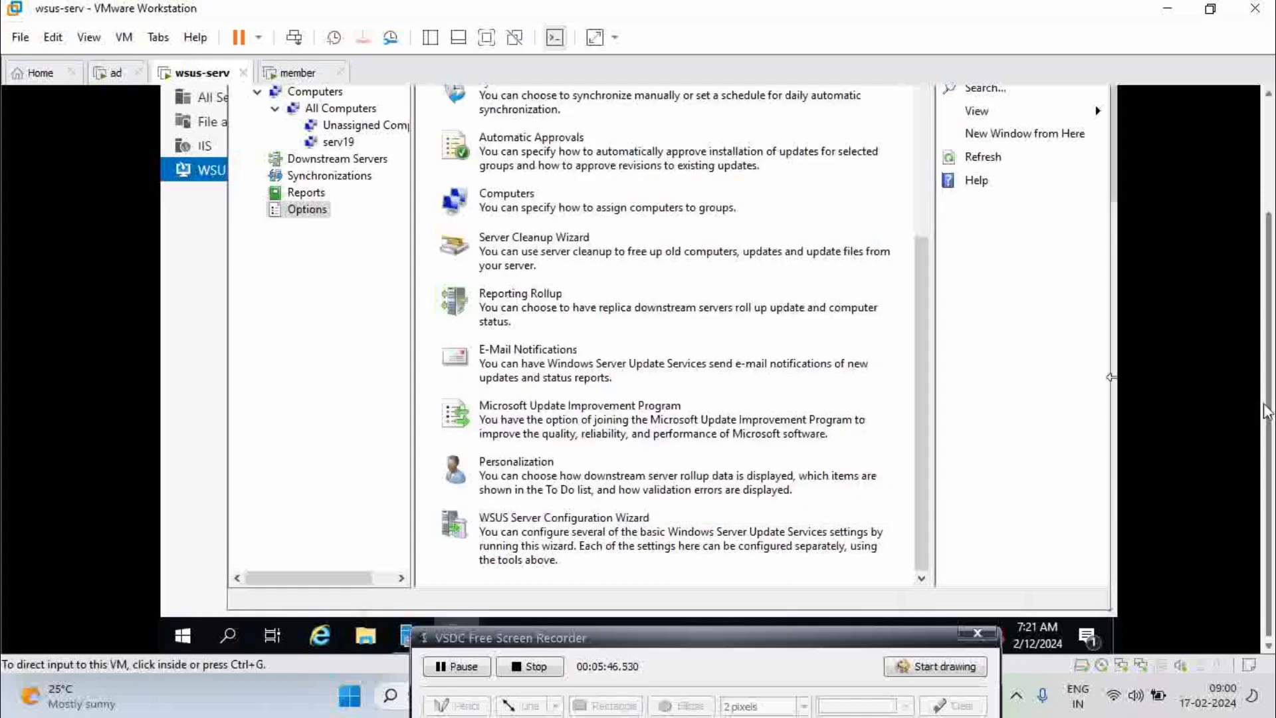
Step: Show the serv19 computer group with the status filter set to Any, and refresh its computer list
drag(1267, 404, 1267, 279)
click(337, 290)
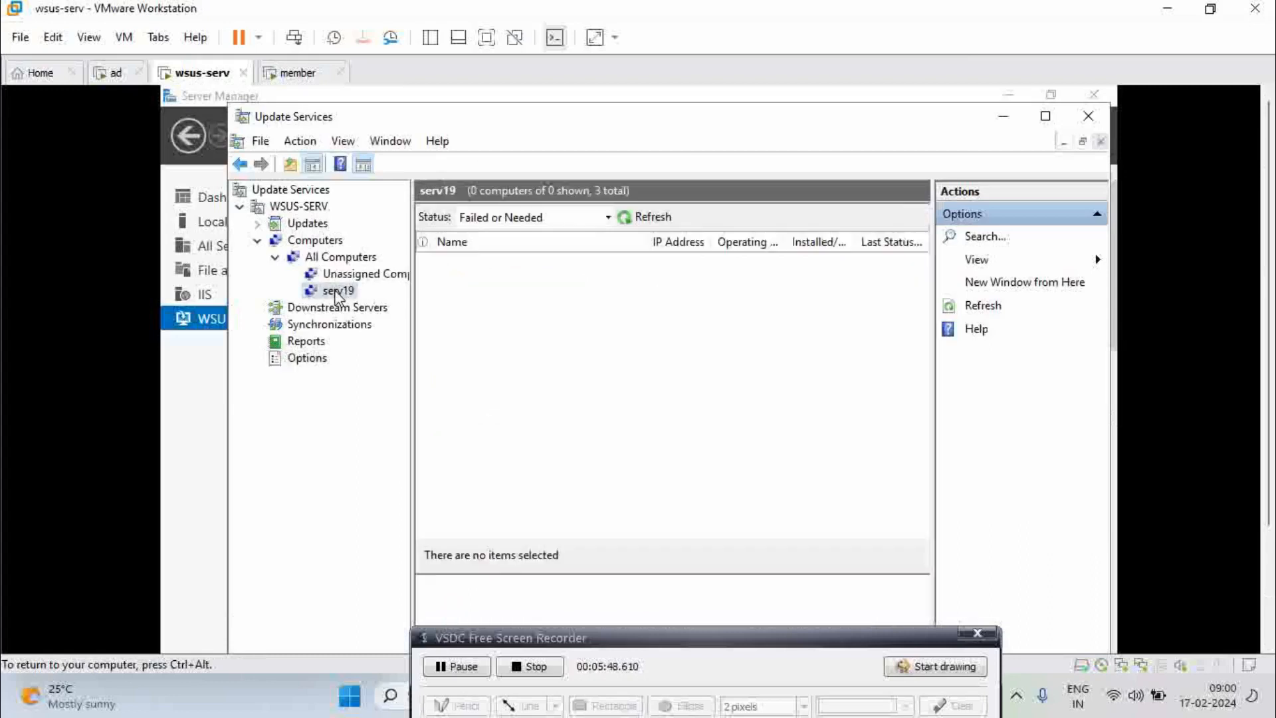
click(608, 217)
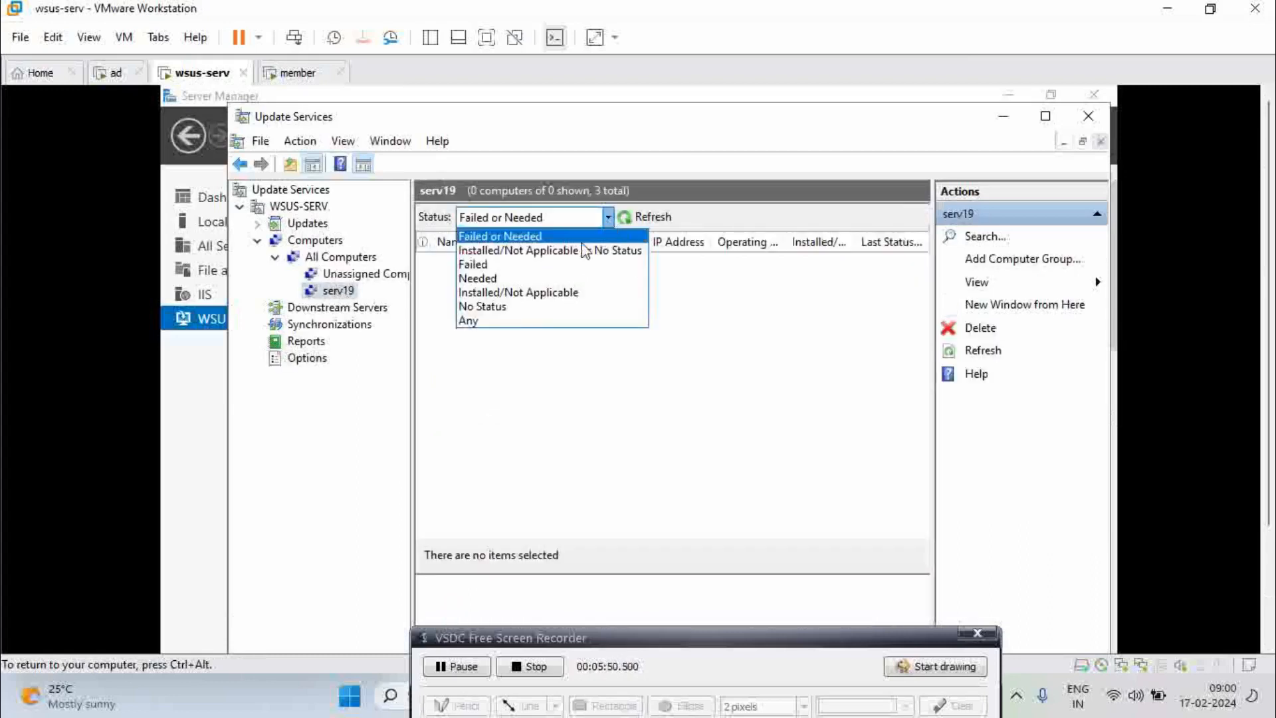
click(484, 321)
click(644, 214)
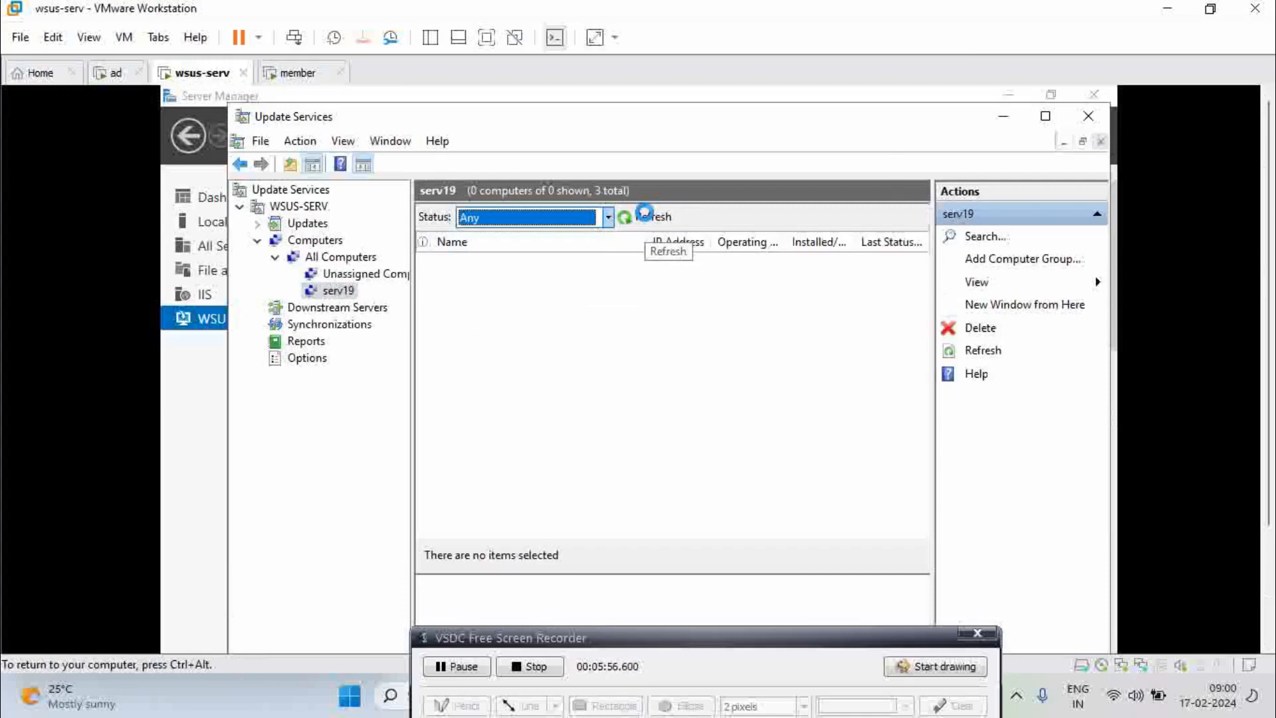
Step: Switch to the member virtual machine and run wuauclt /detectnow /reportnow in the Command Prompt
click(305, 79)
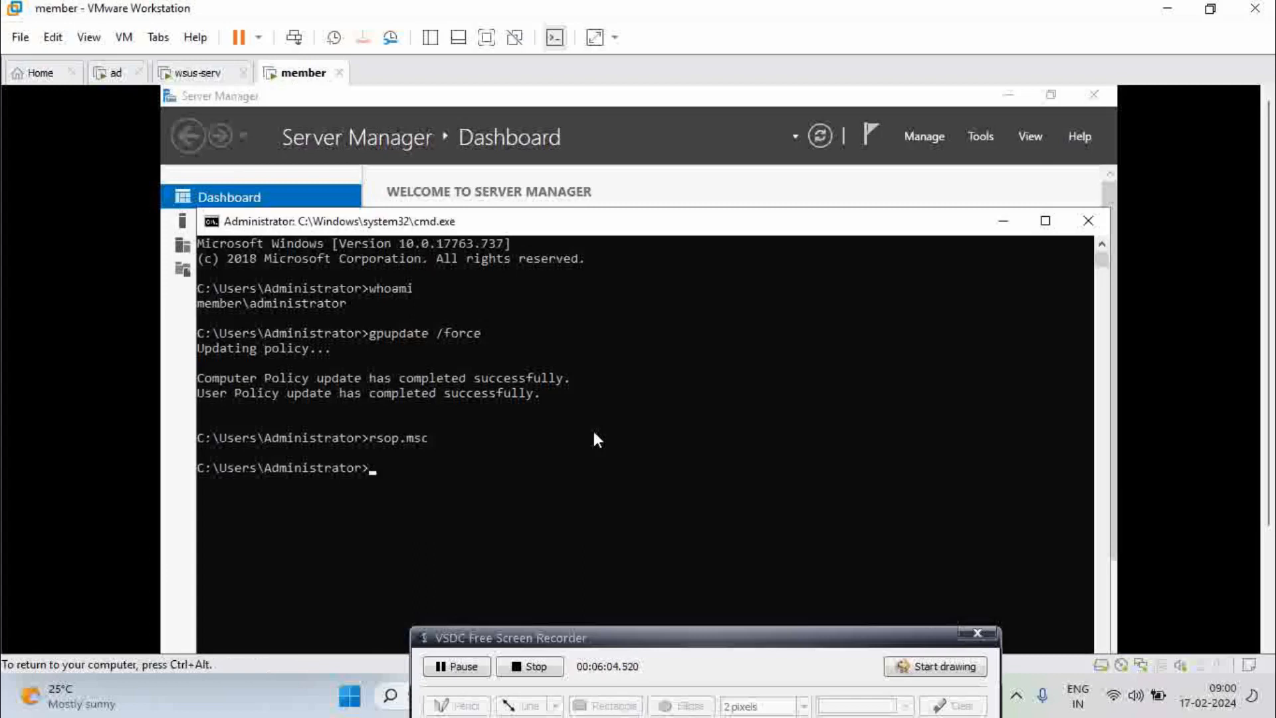
text(uauclt /detectn)
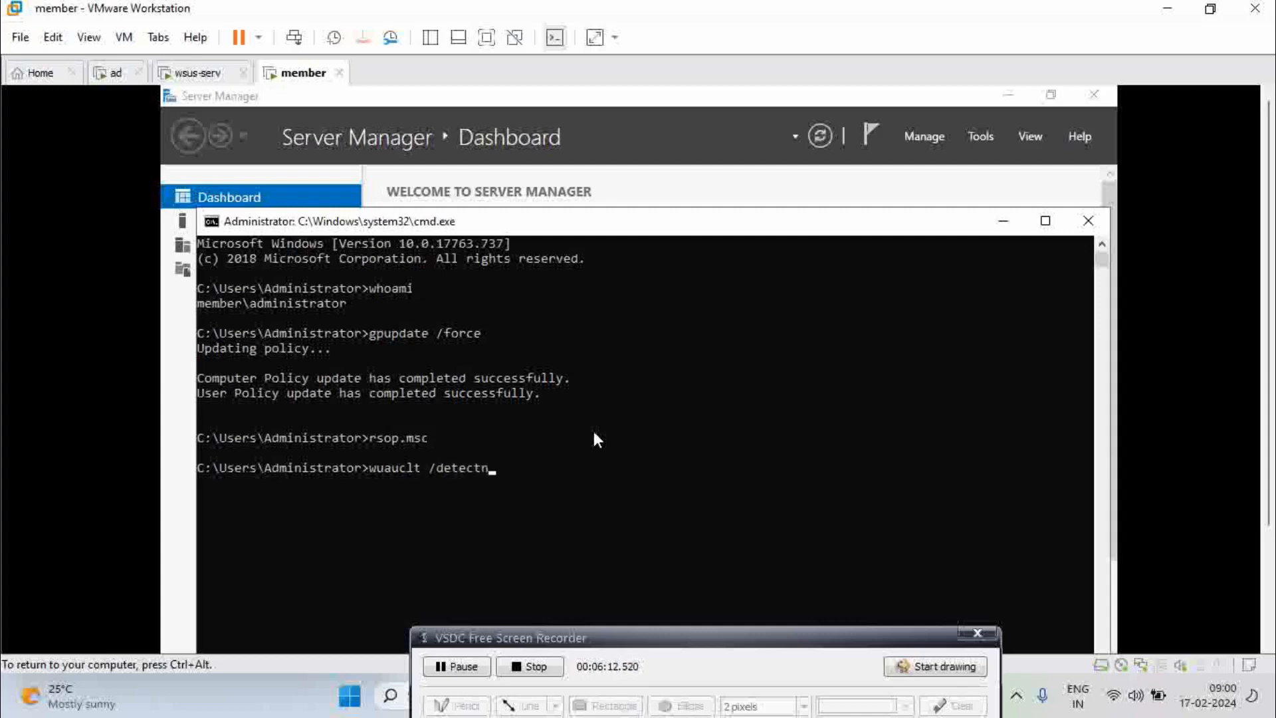
text(ow /reportnow)
key(Return)
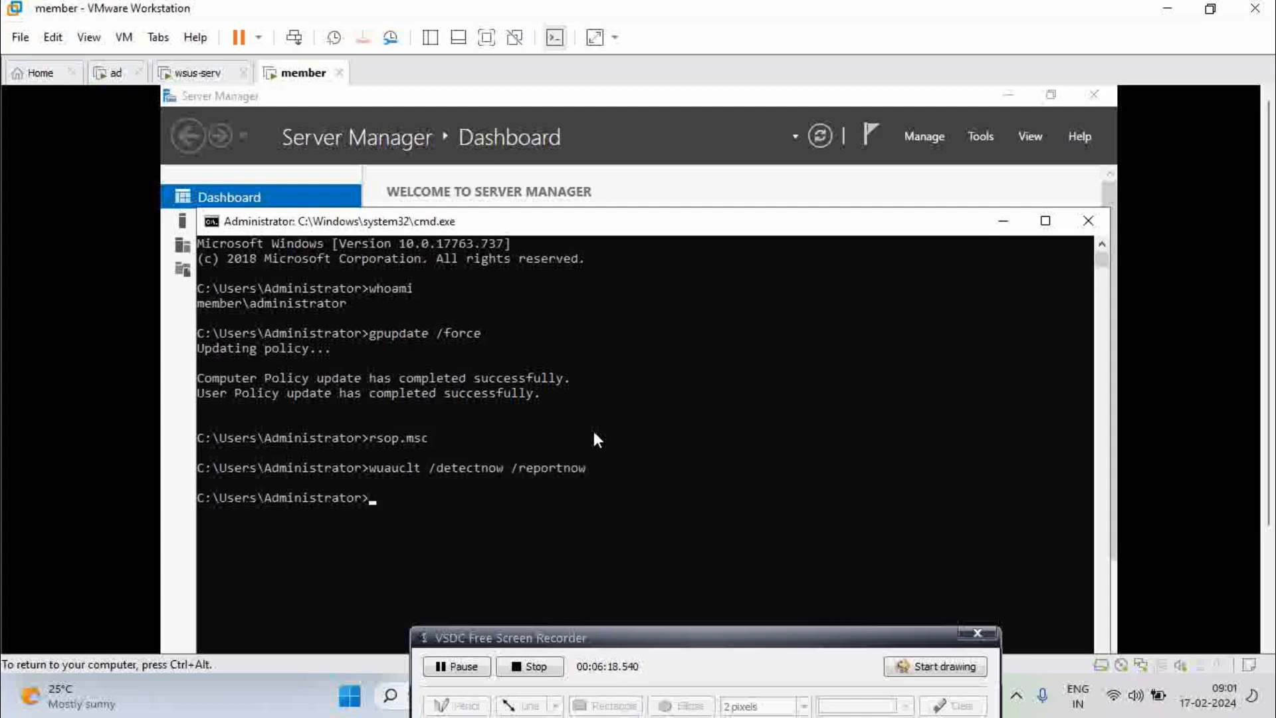
Step: Repeat the wuauclt /detectnow /reportnow command six more times on the member machine
key(Up)
key(Return)
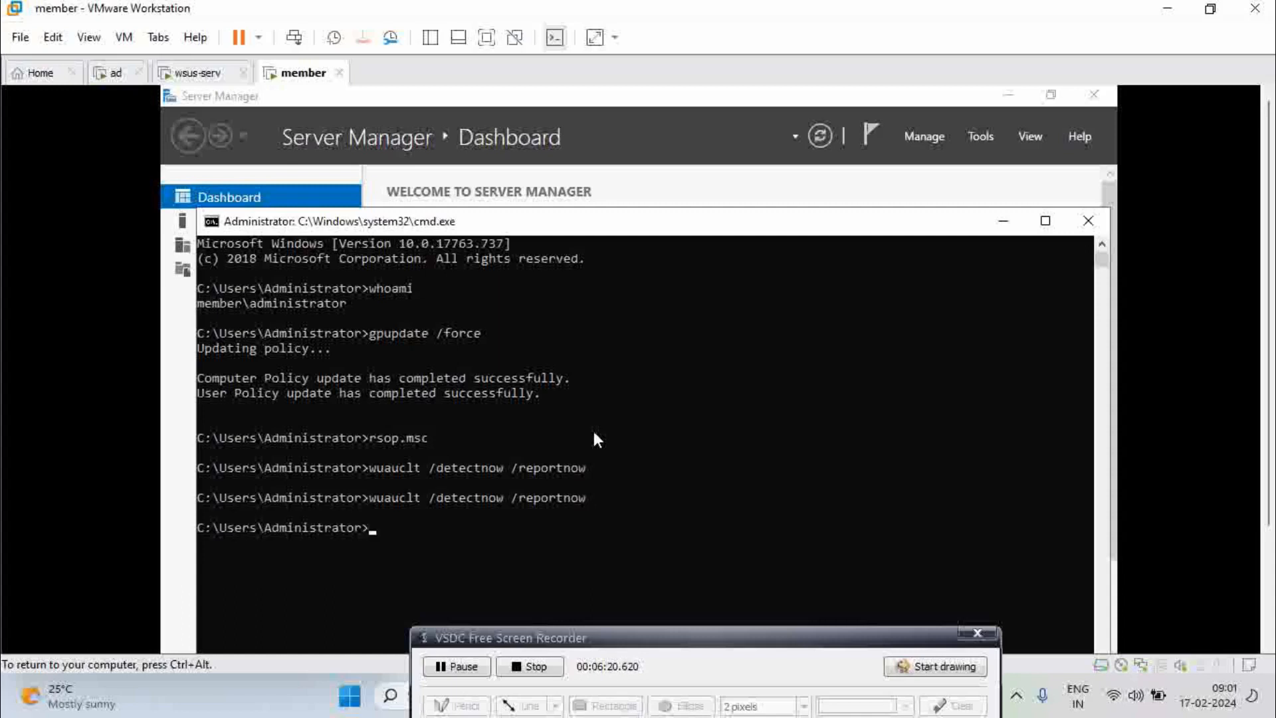
key(Up)
key(Return)
key(Up)
key(Return)
key(Up)
key(Return)
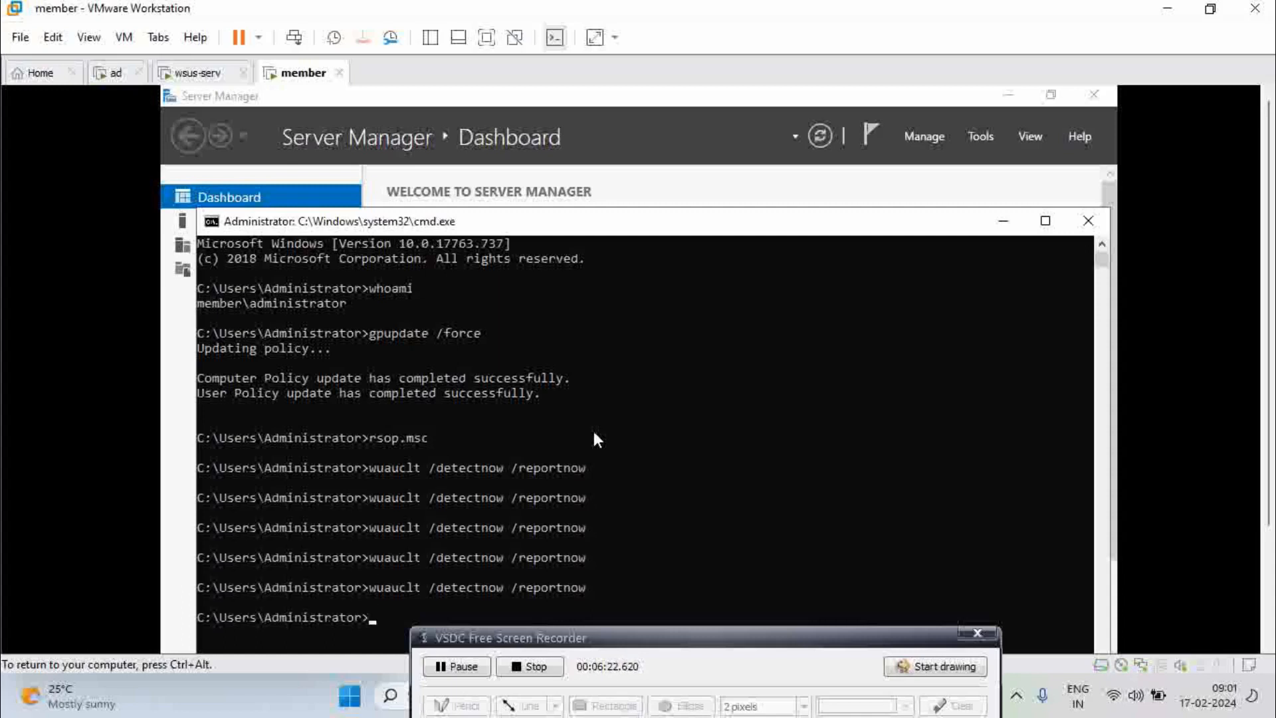
key(Up)
key(Return)
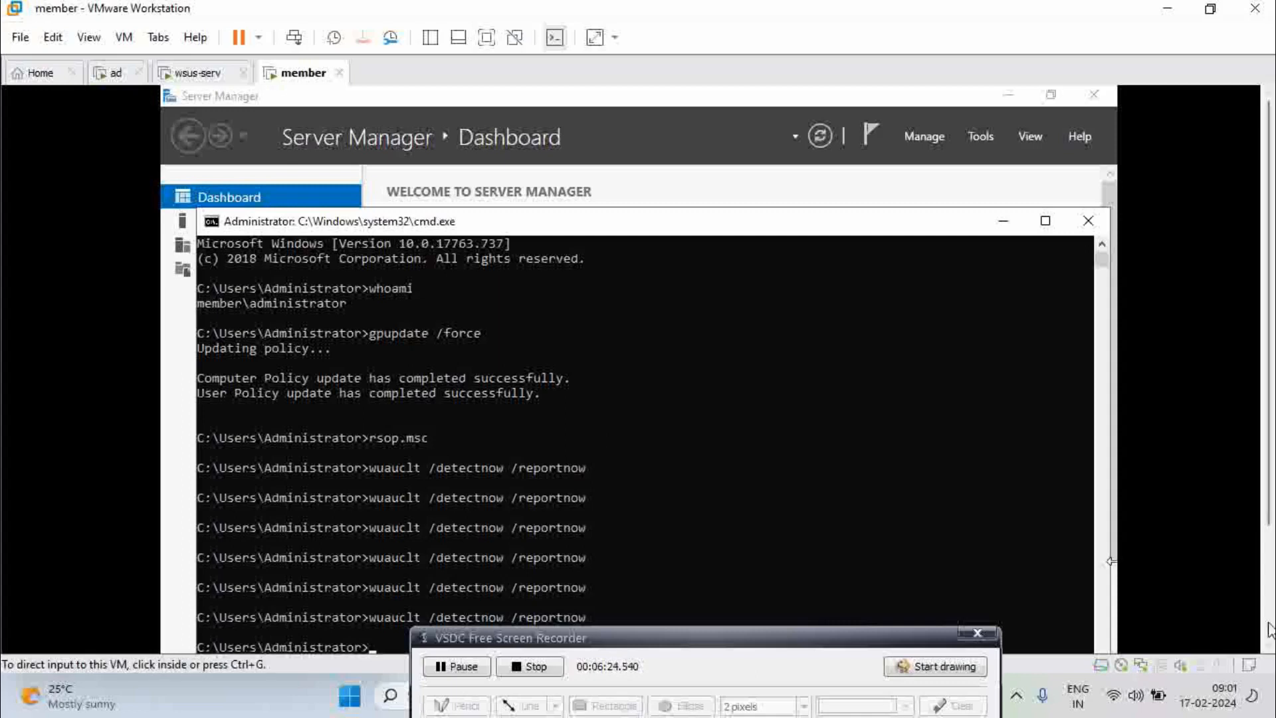
drag(1267, 491, 1262, 568)
click(1023, 452)
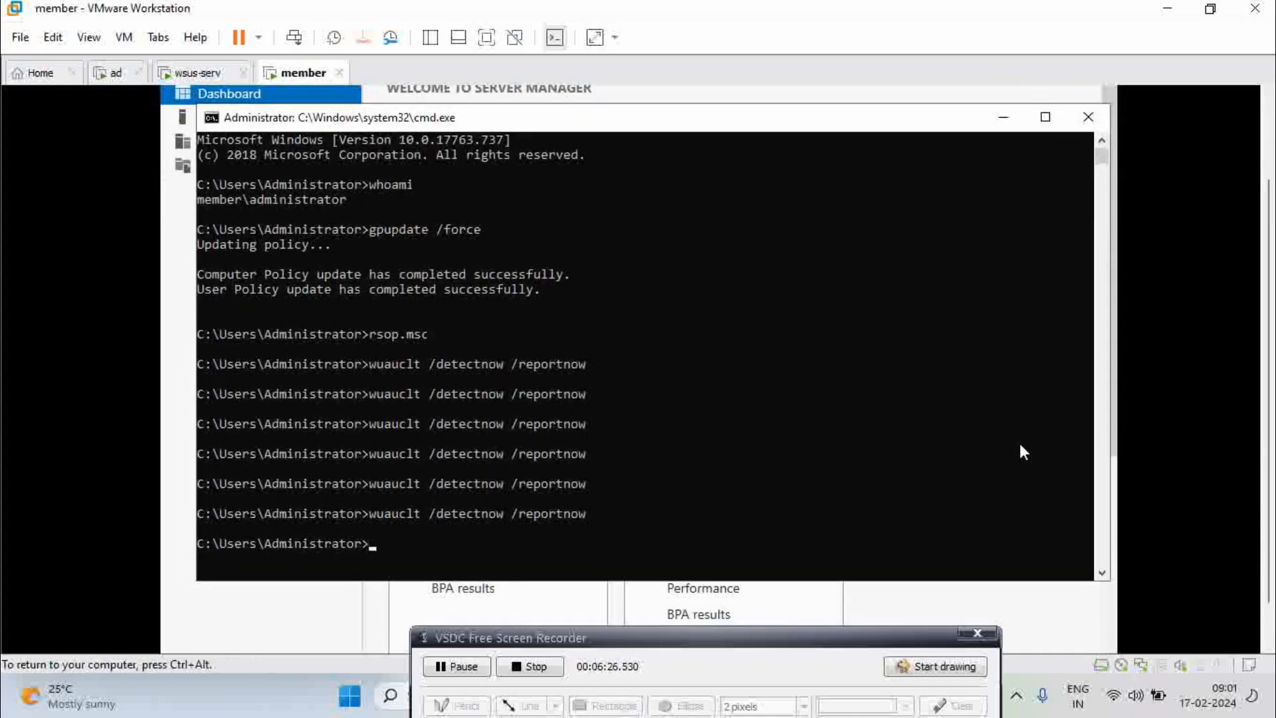
key(Up)
key(Return)
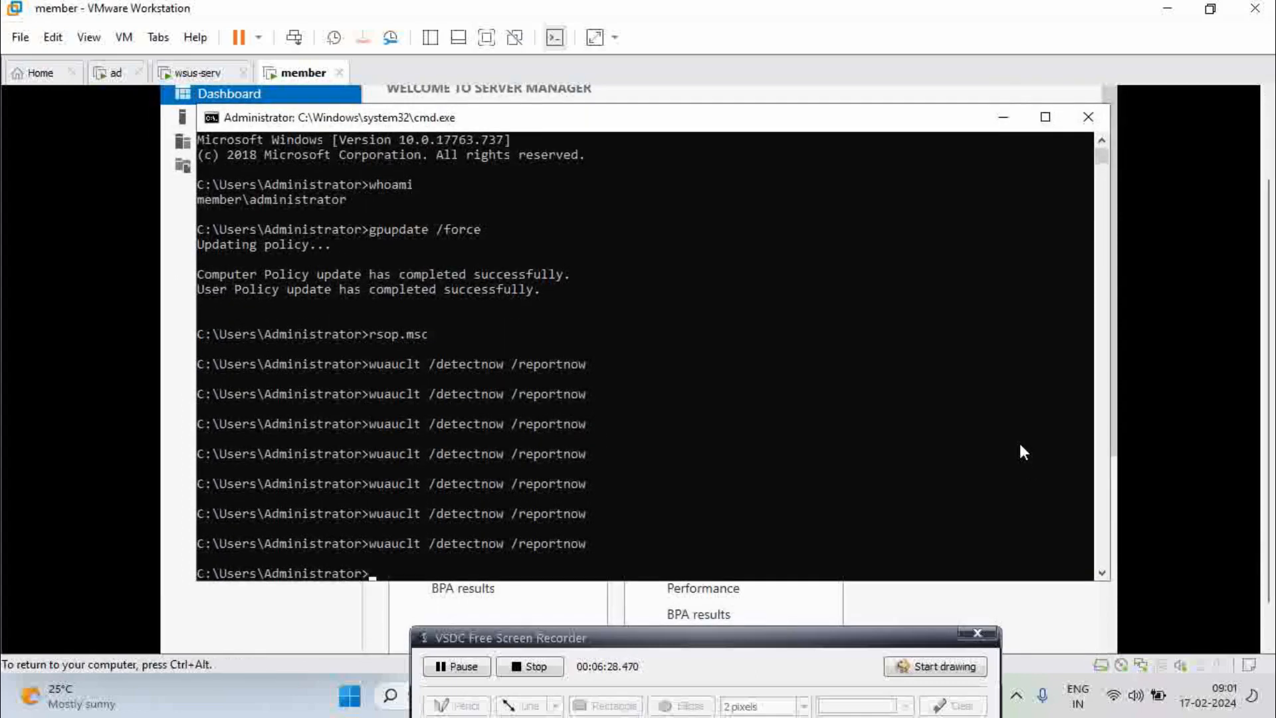
Step: Return to the wsus-serv virtual machine and refresh the serv19 group to check for the member computer
key(ctrl+alt)
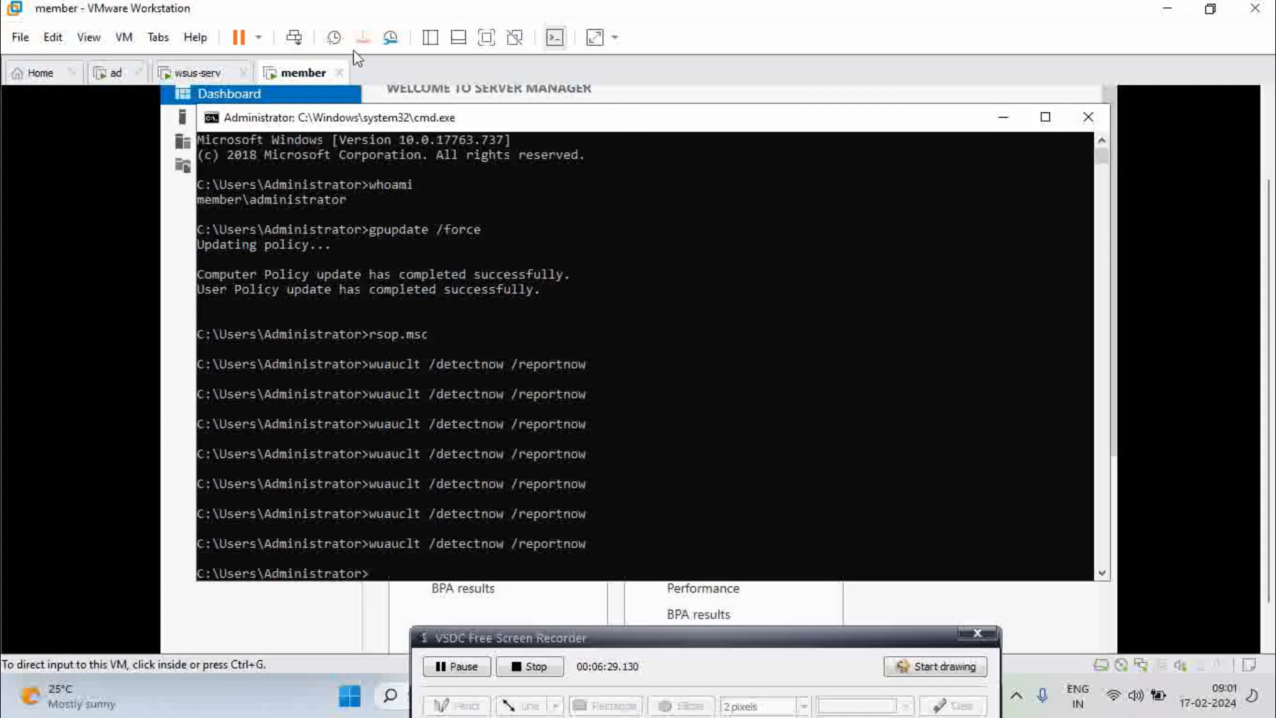
click(224, 81)
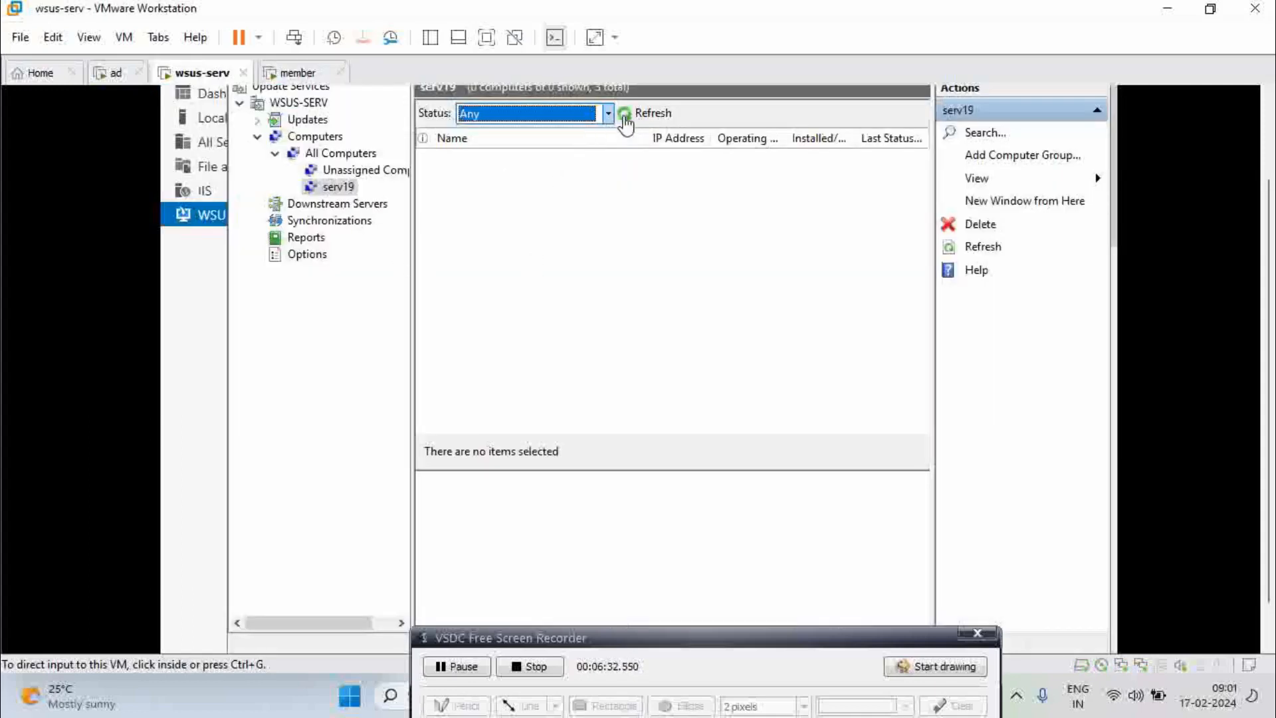
click(625, 122)
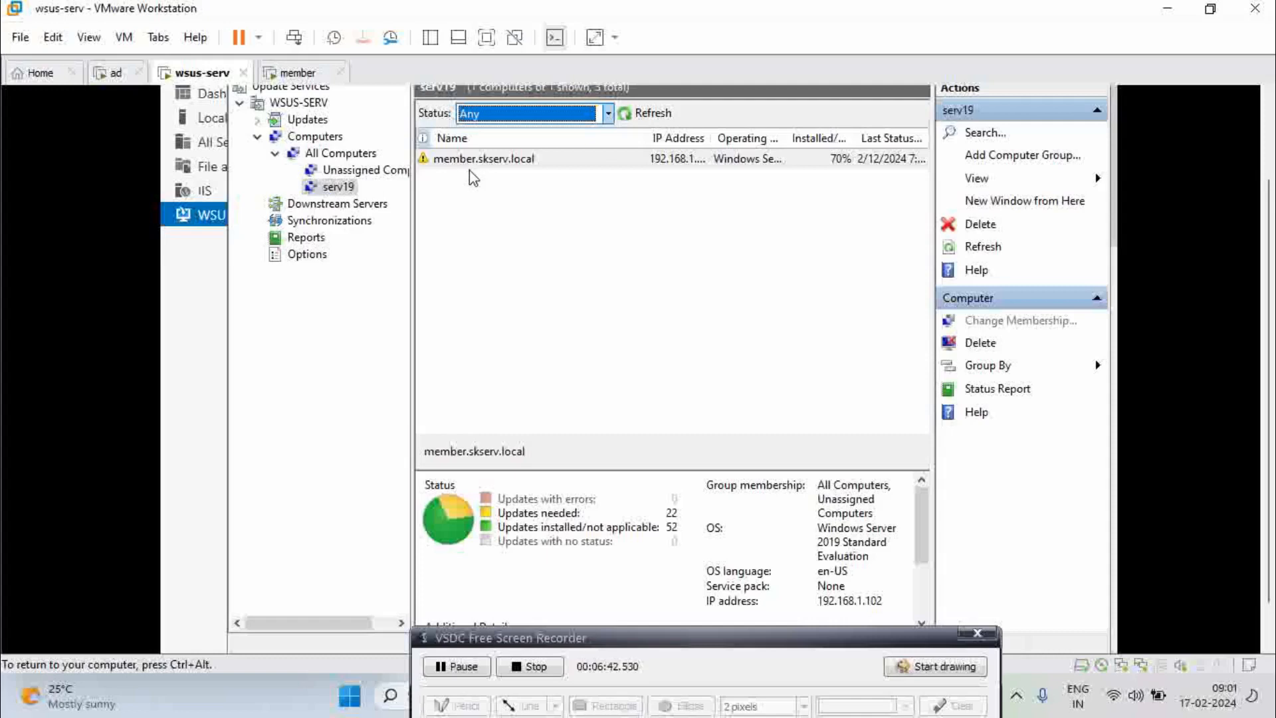
Step: Expand the Updates node in WSUS, view Critical Updates, and open the Security Updates list
click(256, 121)
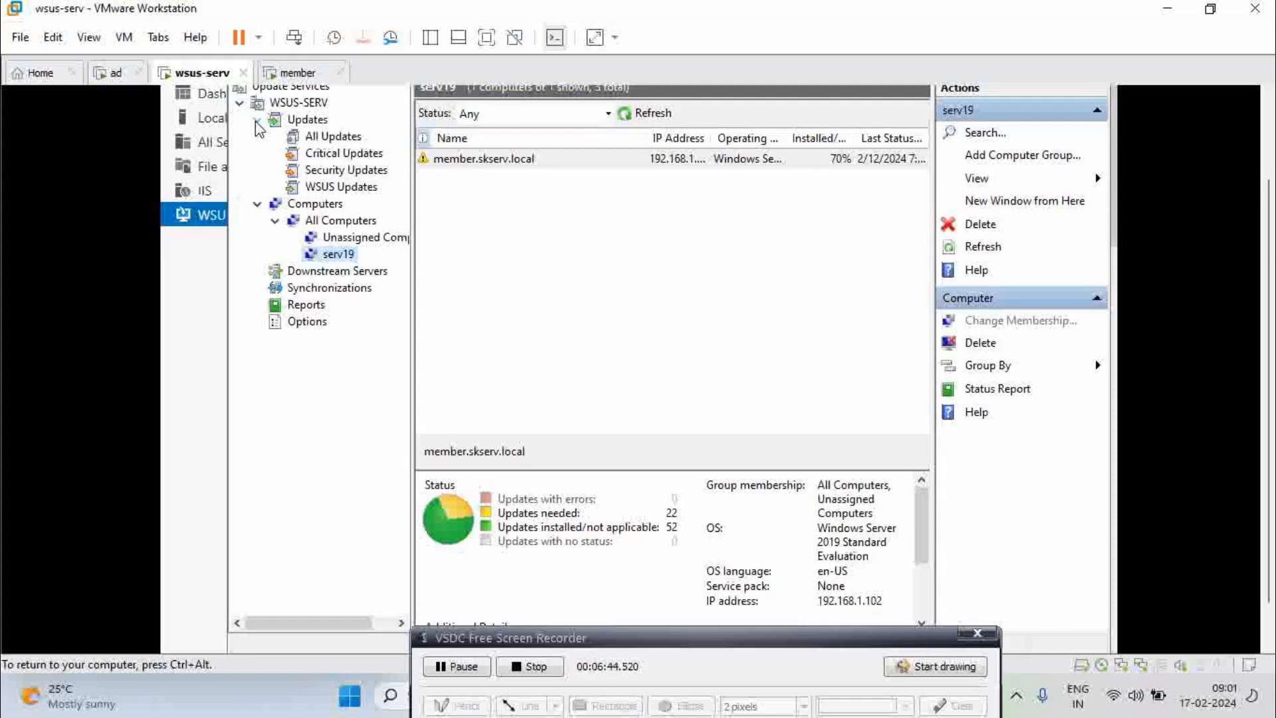
click(311, 157)
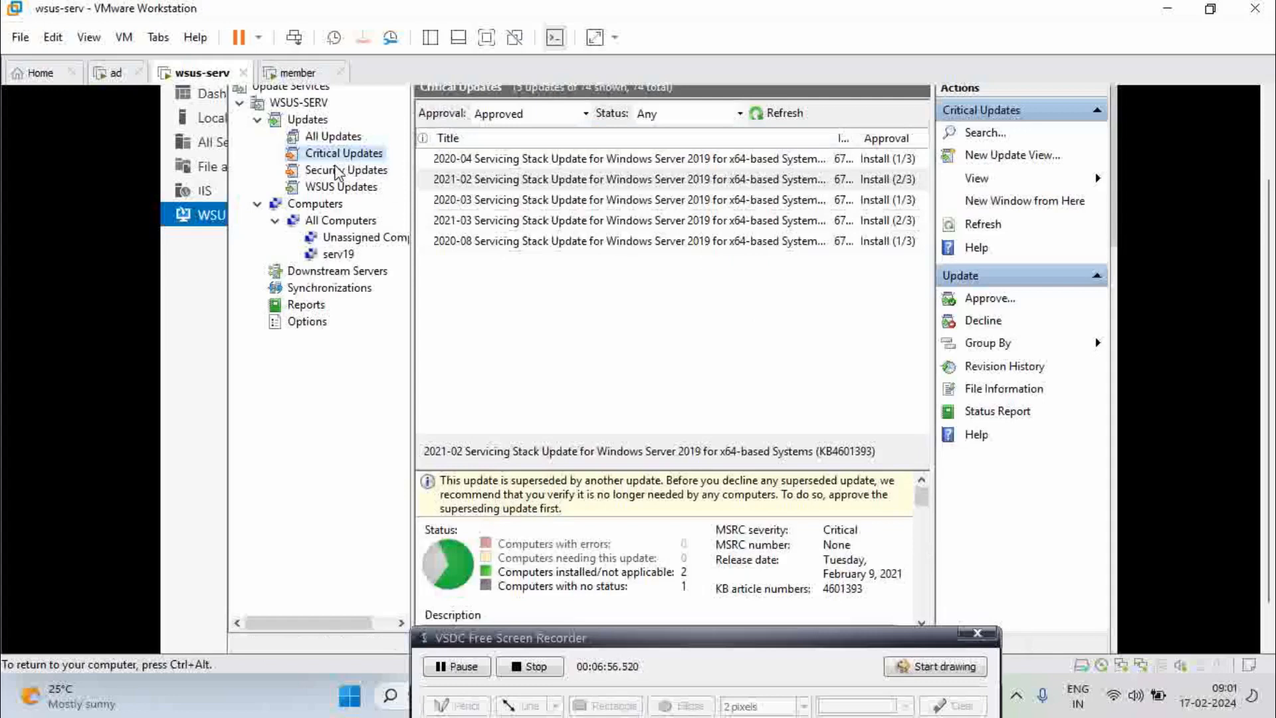
click(328, 173)
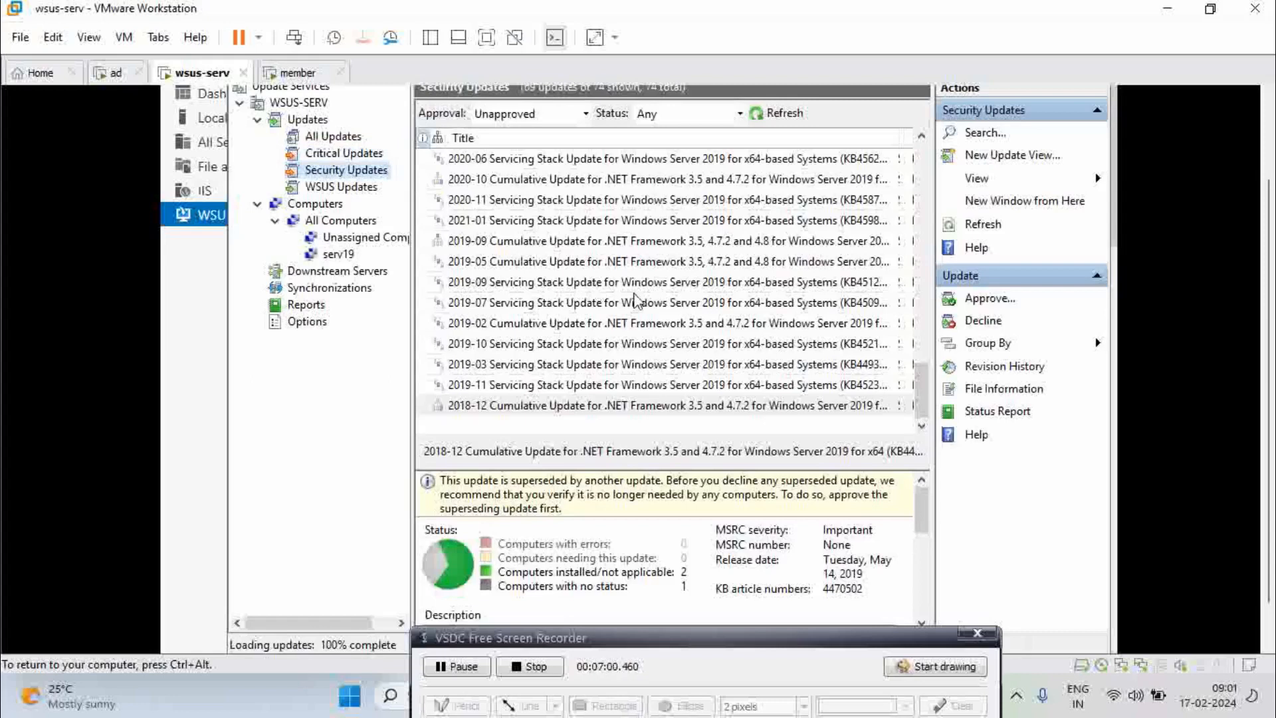
Step: Approve the 2020-06 Servicing Stack Update for Windows Server 2019 (KB4562562) for install on the serv19 group
click(516, 163)
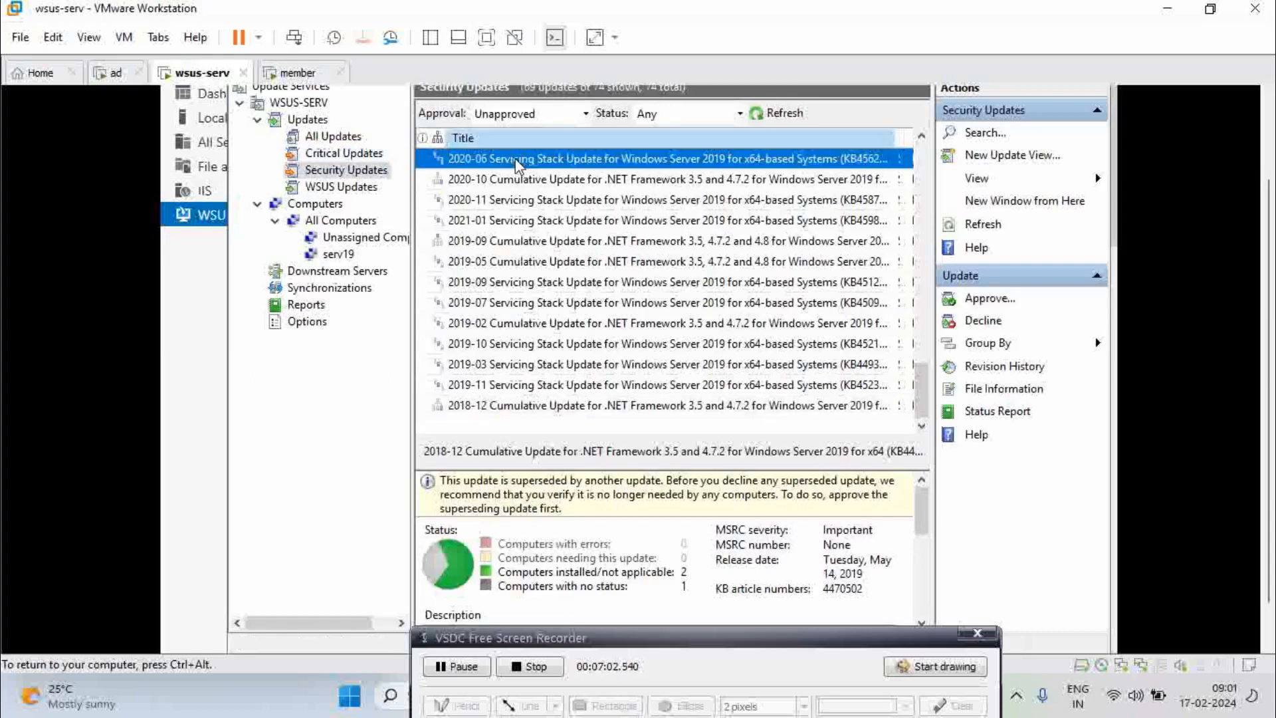
right_click(517, 164)
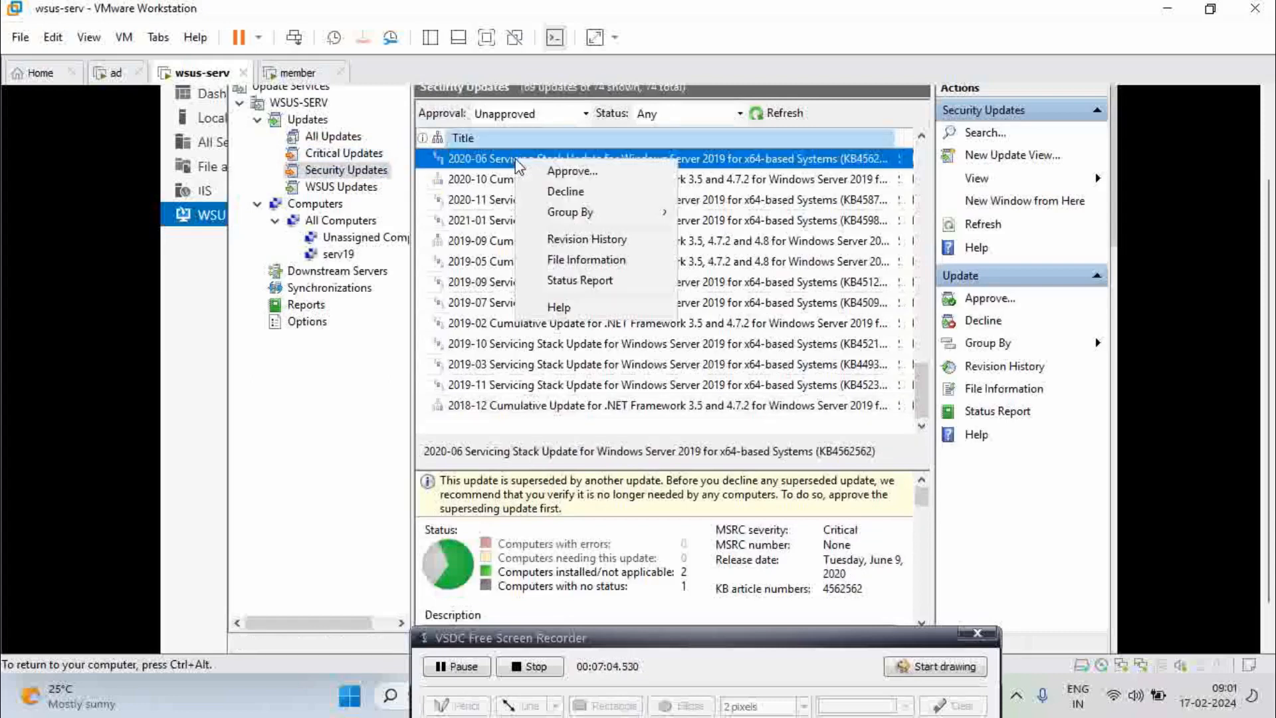
click(541, 171)
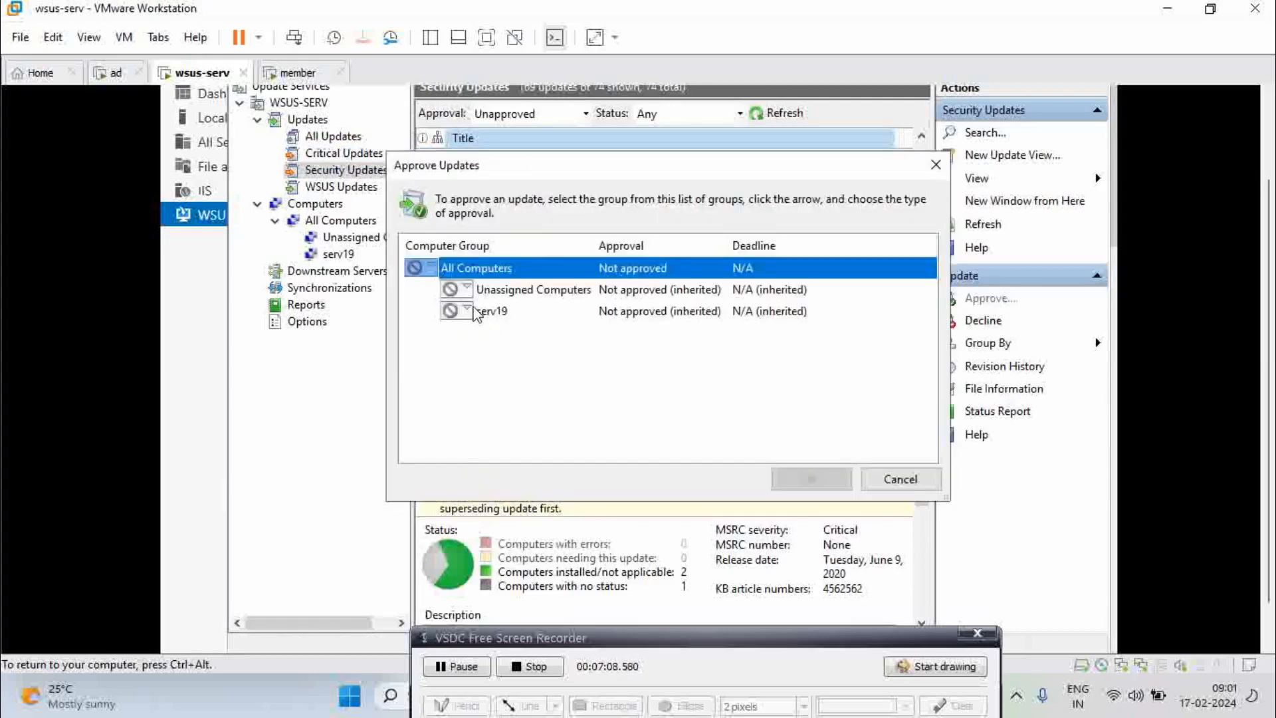
click(467, 310)
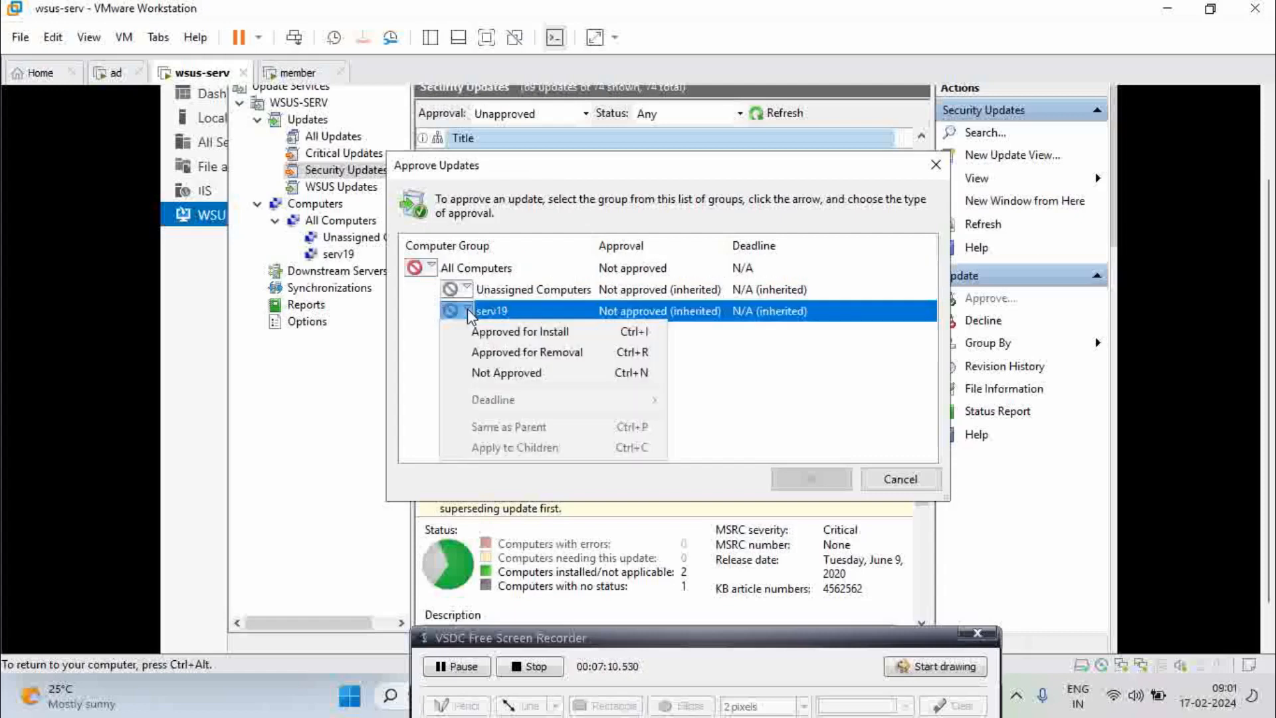
click(493, 331)
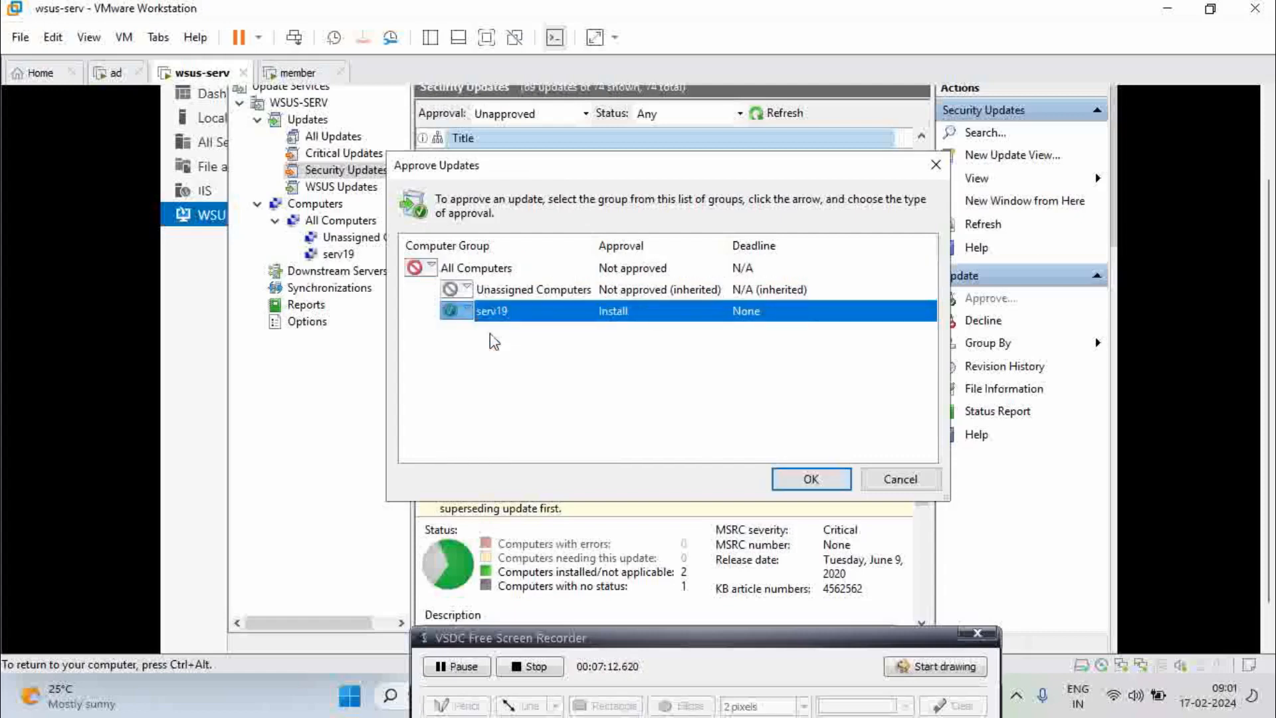
click(805, 480)
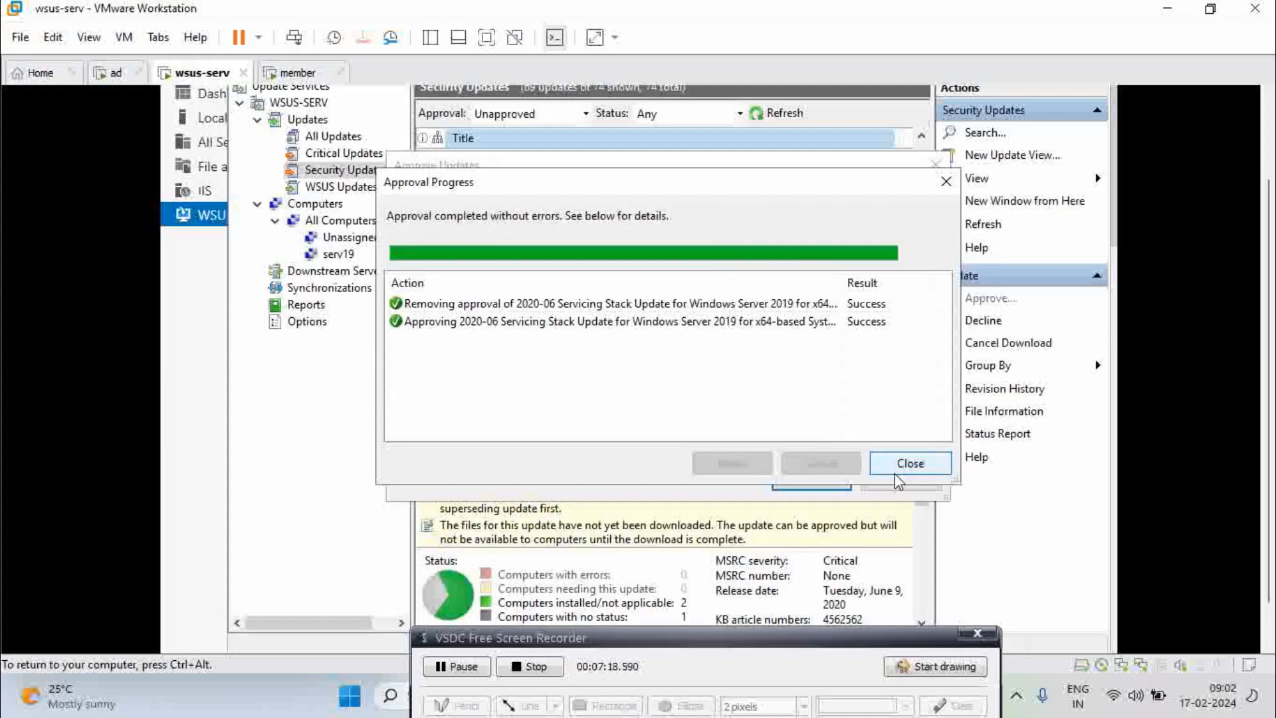
click(929, 470)
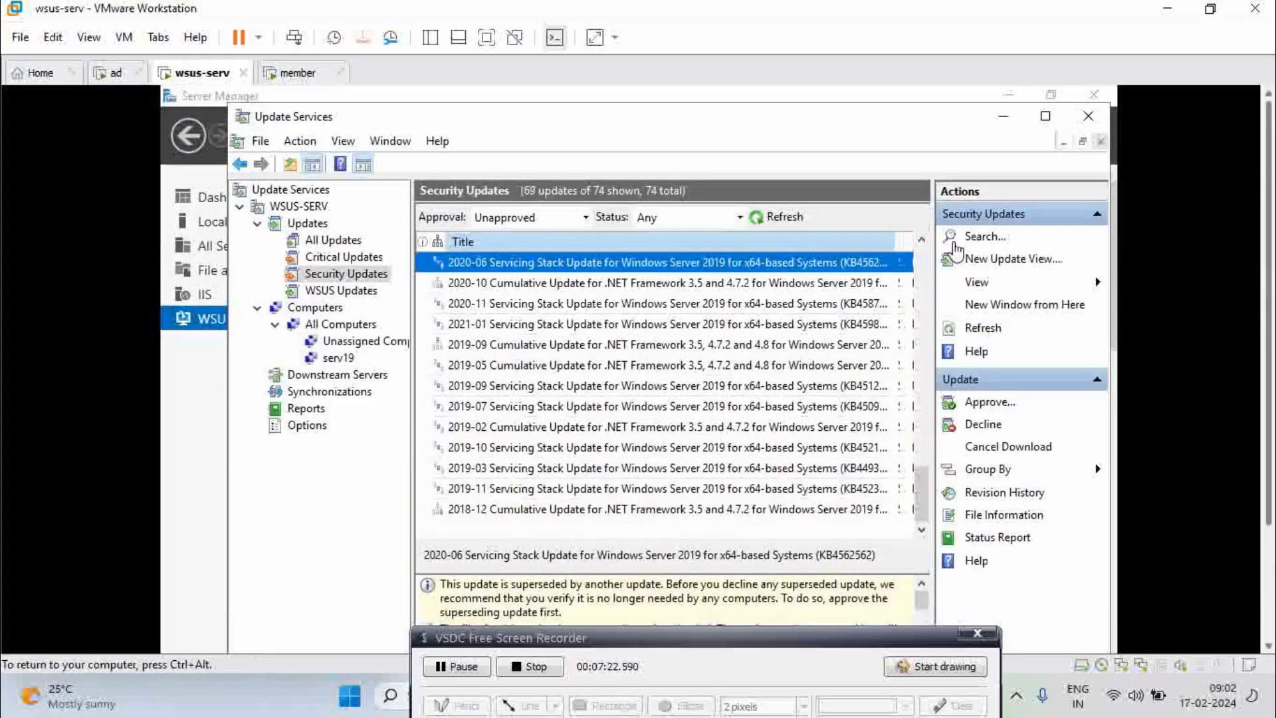
Step: View All Updates, open the Updates overview, and refresh it to check the status of all update views
click(359, 244)
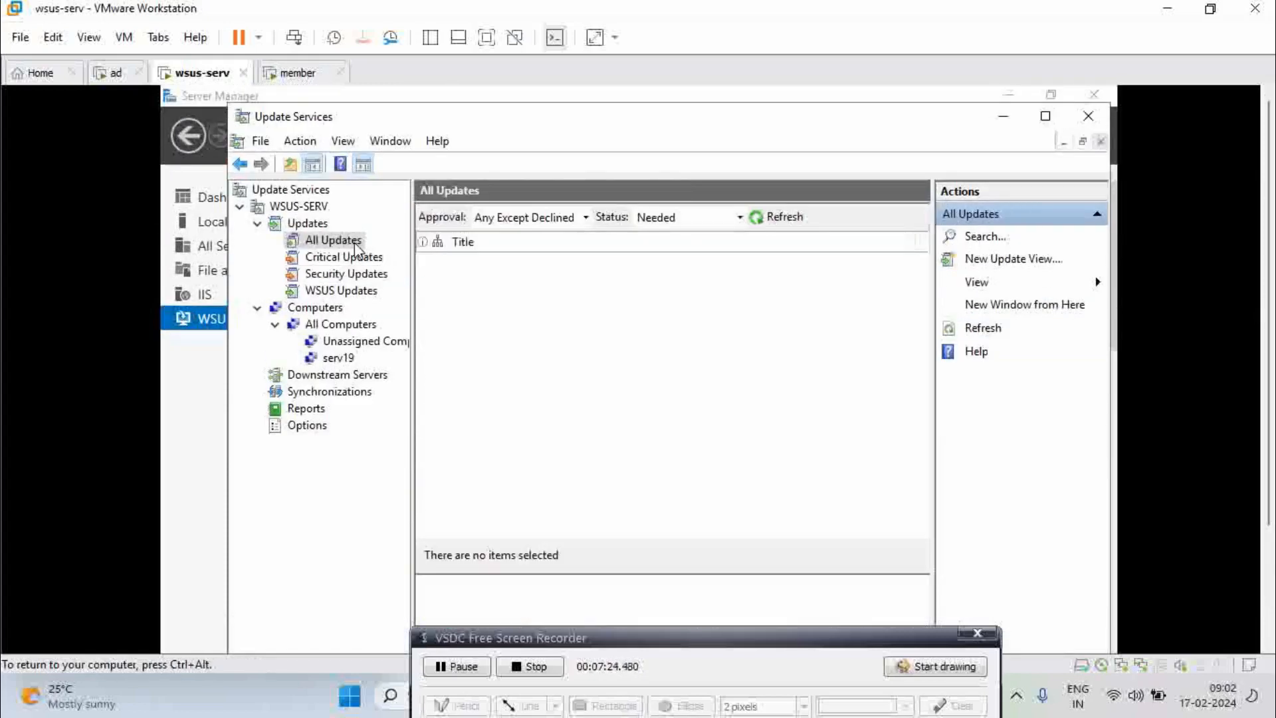
click(307, 223)
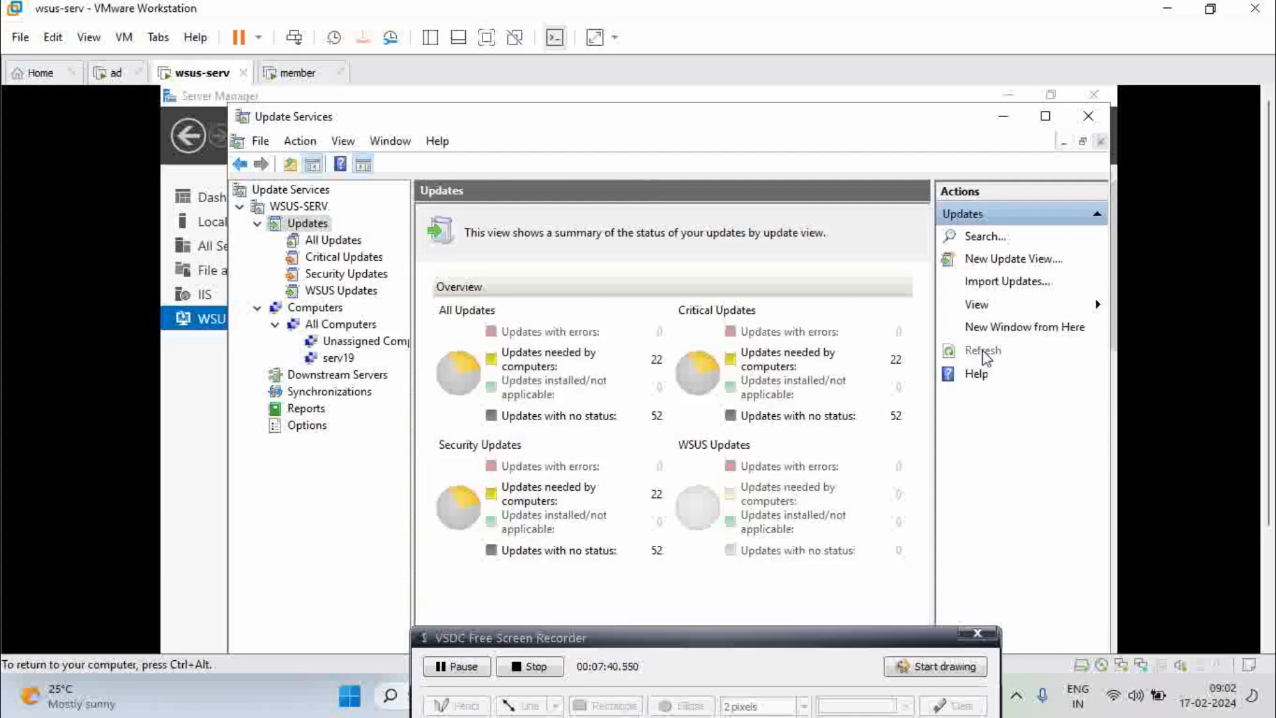
click(983, 352)
drag(1269, 428, 1269, 535)
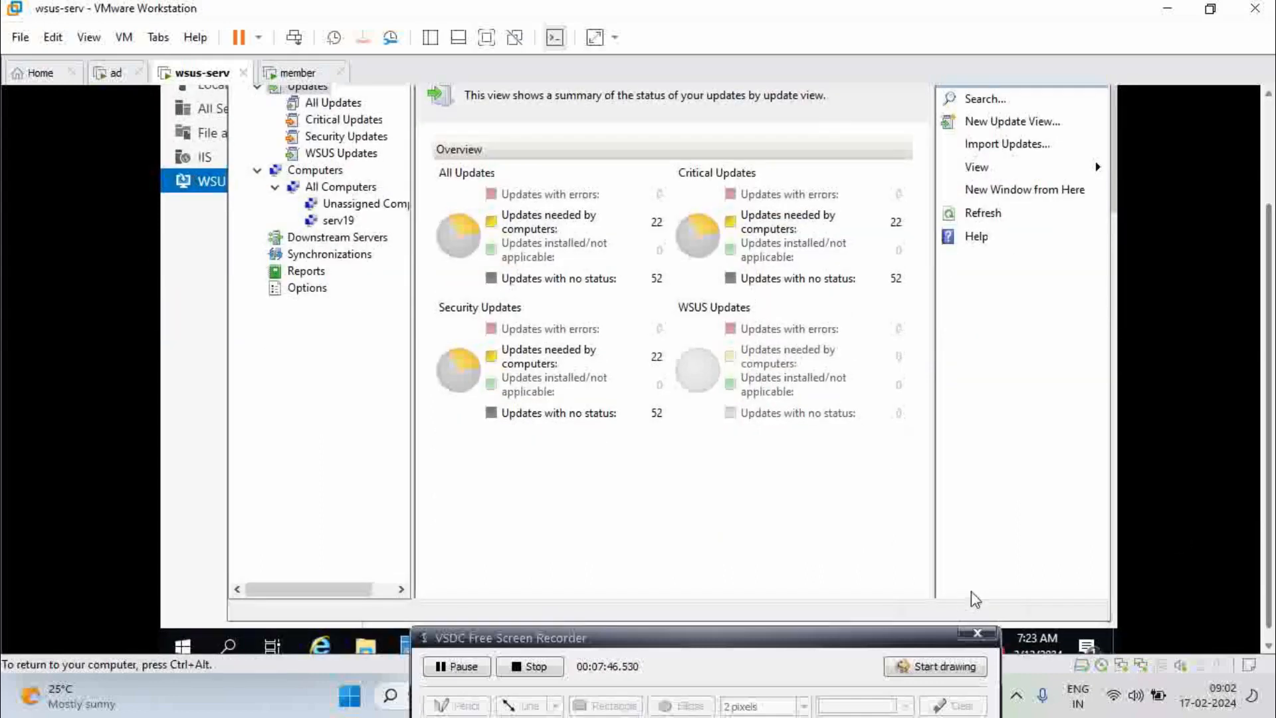
drag(899, 636, 771, 523)
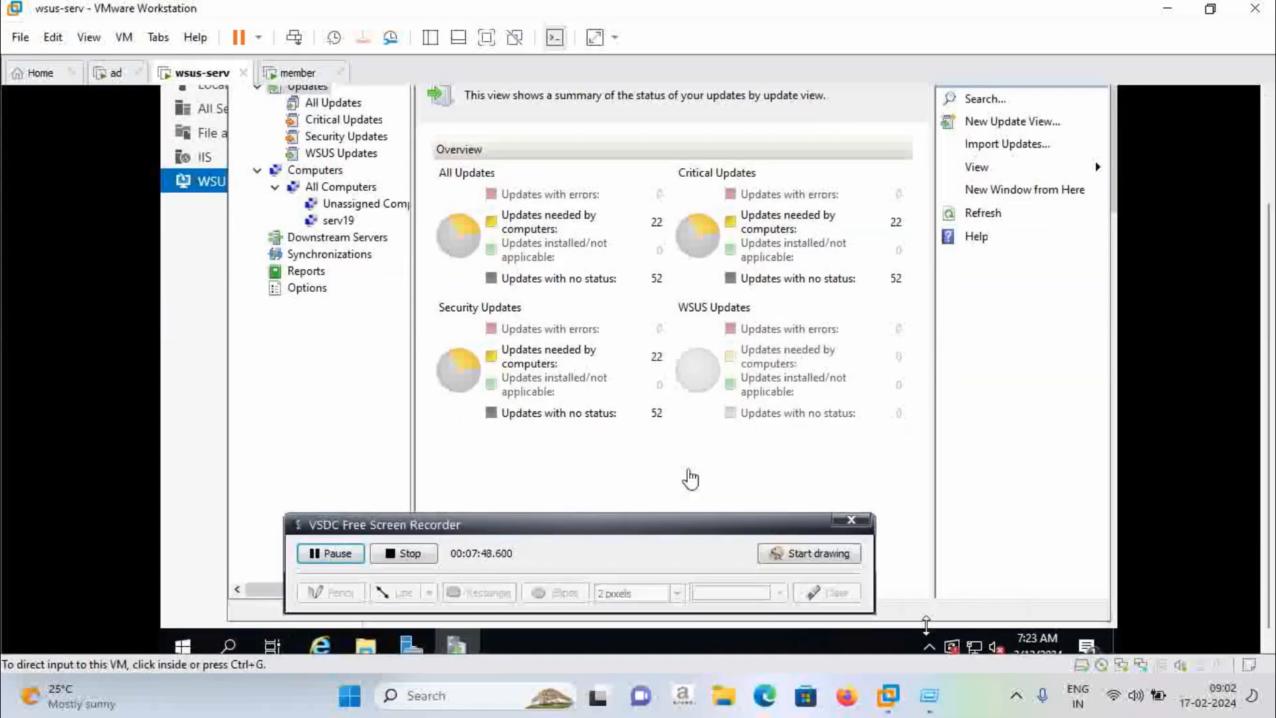